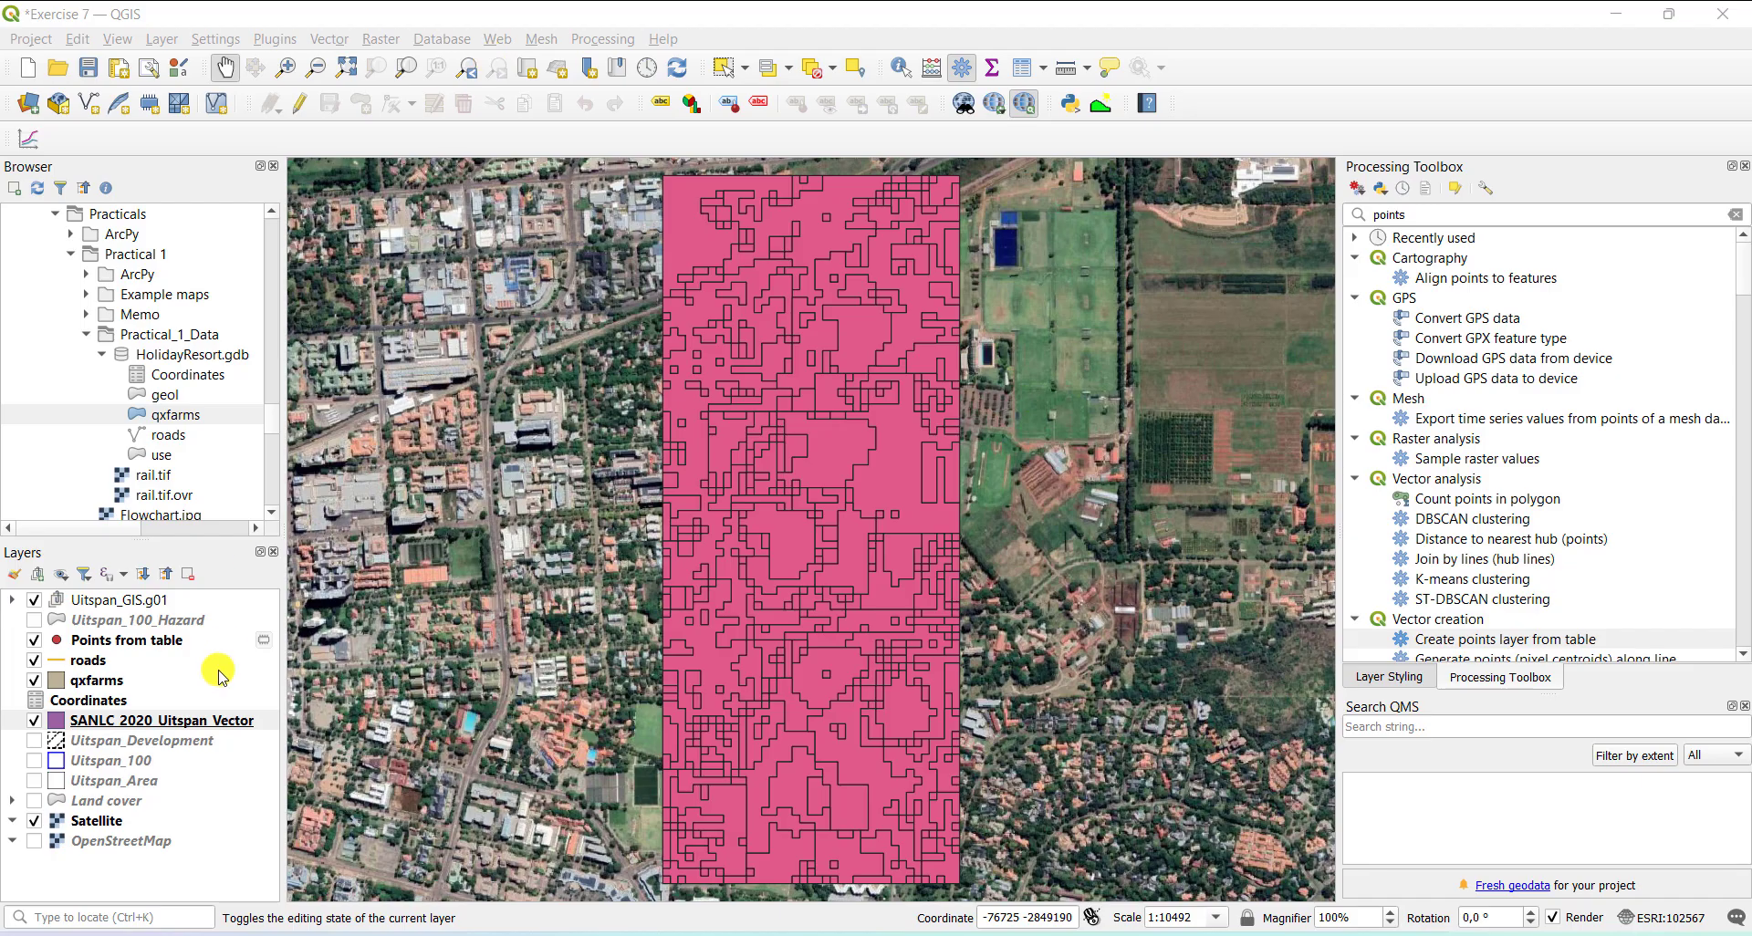
- Review the DN, Landcover and Manning values in the SANLC_2020_Uitspan_Vector attribute table, then close it
left_click(212, 723)
right_click(212, 723)
left_click(284, 470)
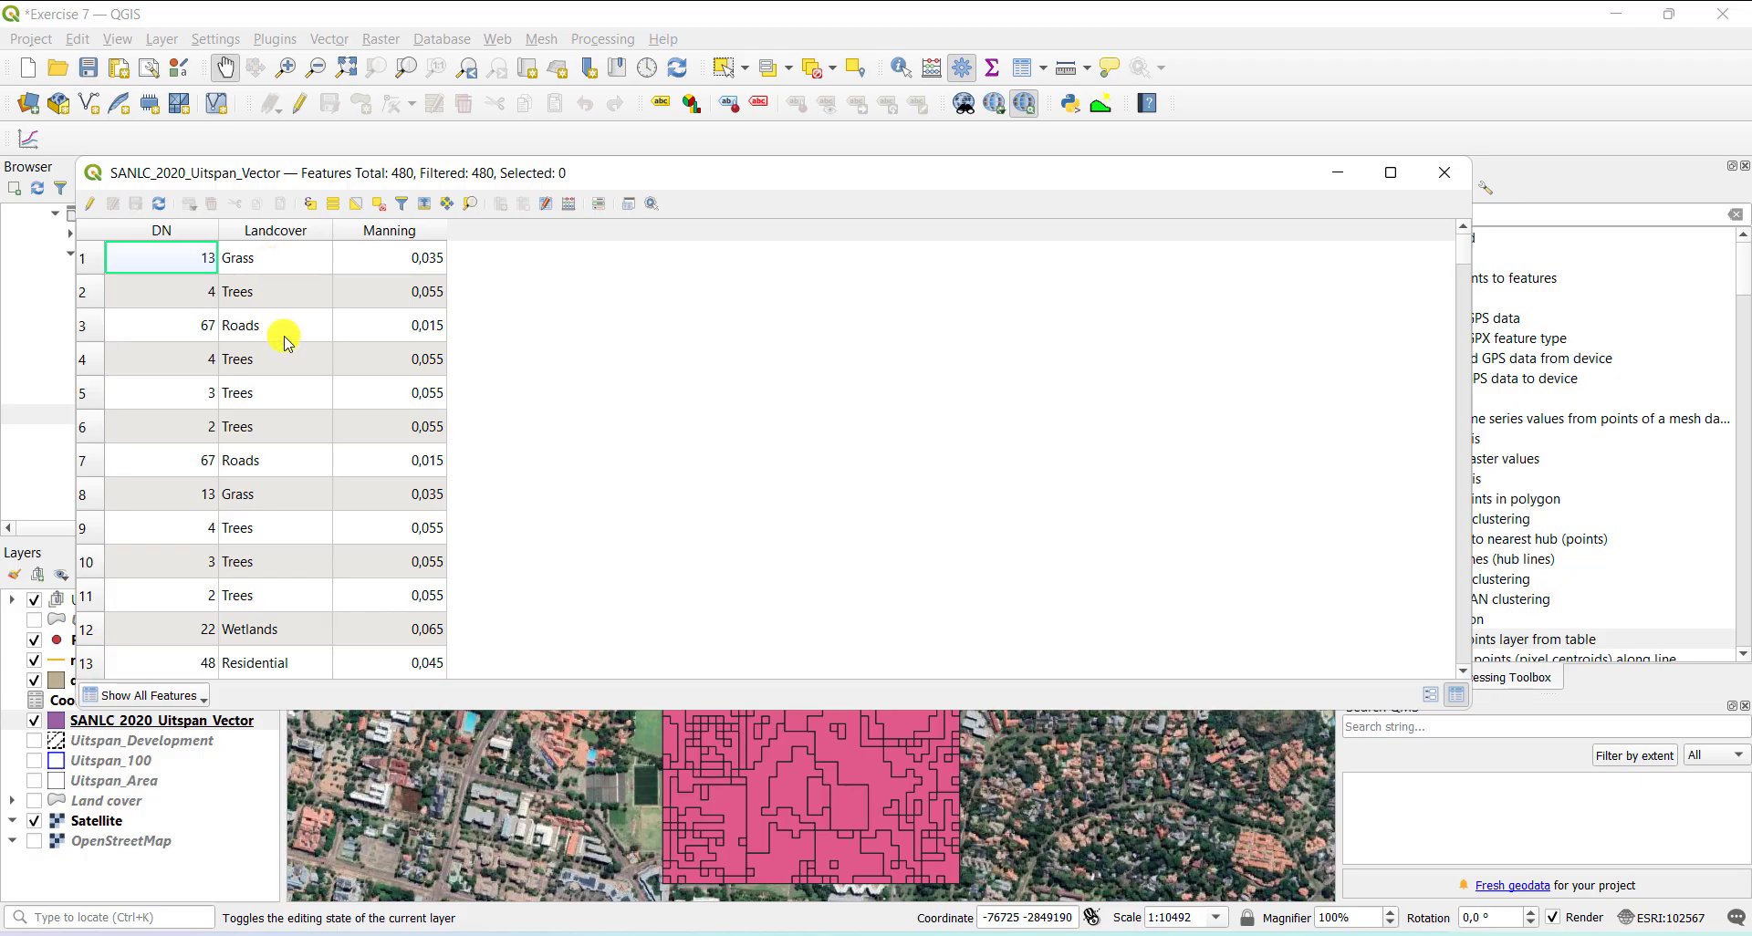
left_click(1446, 171)
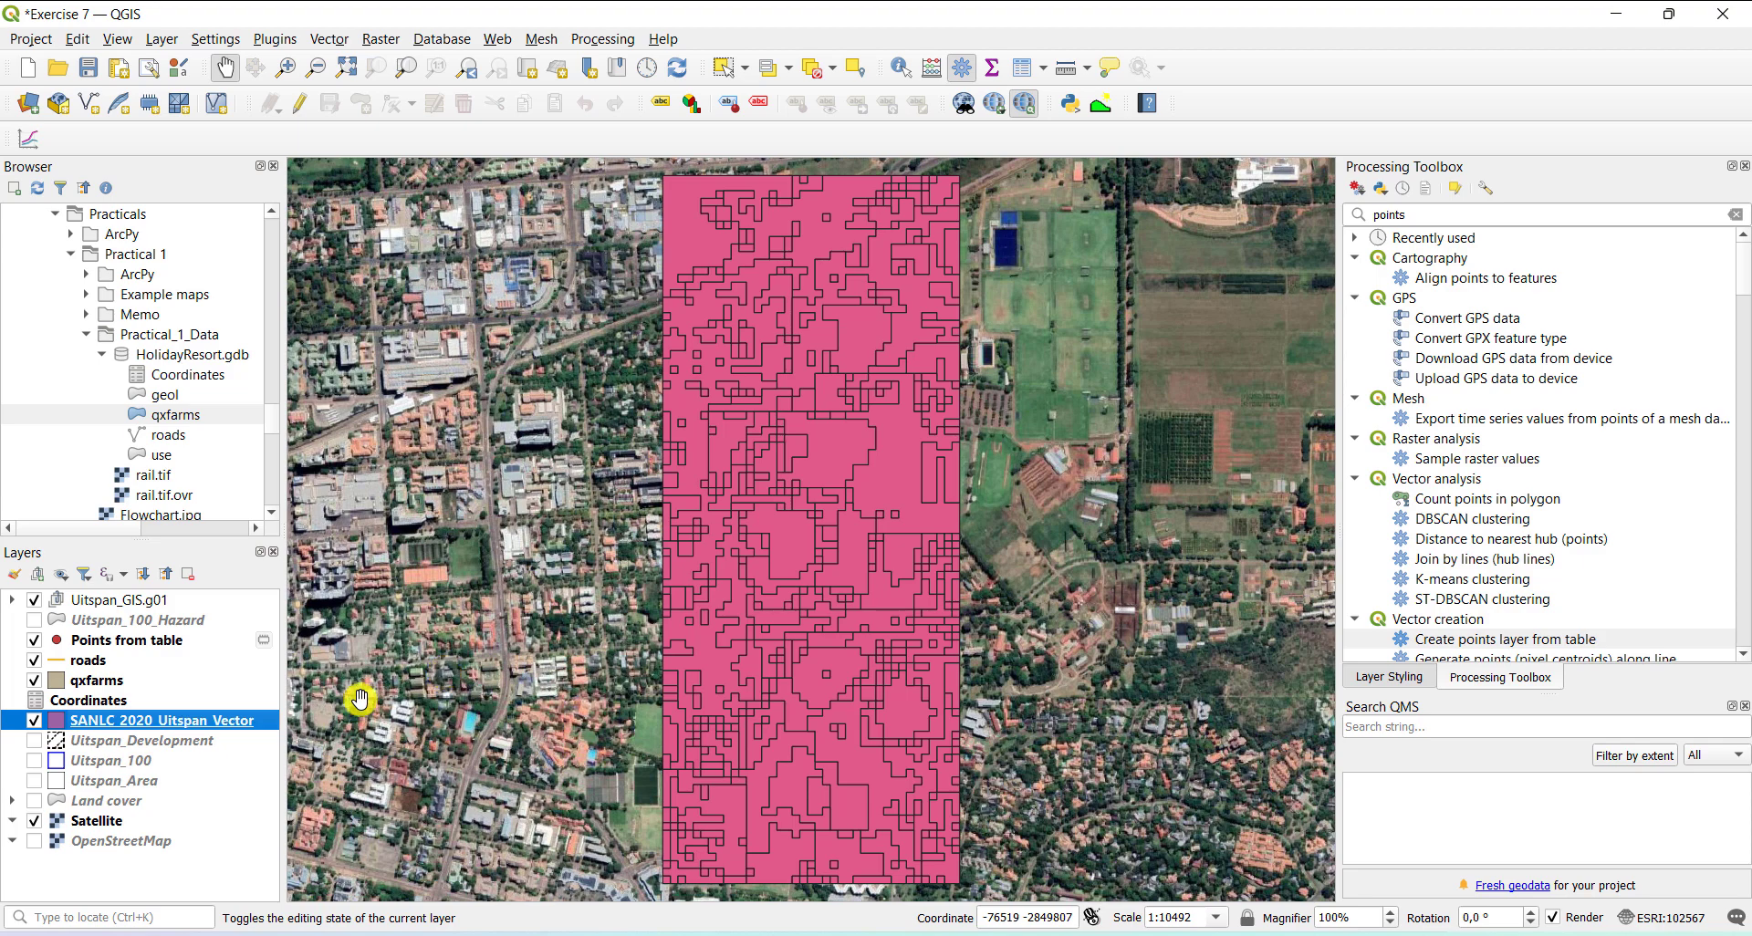
- Set the land cover layer's symbology to Categorized on the Landcover field and classify its values
double_click(239, 722)
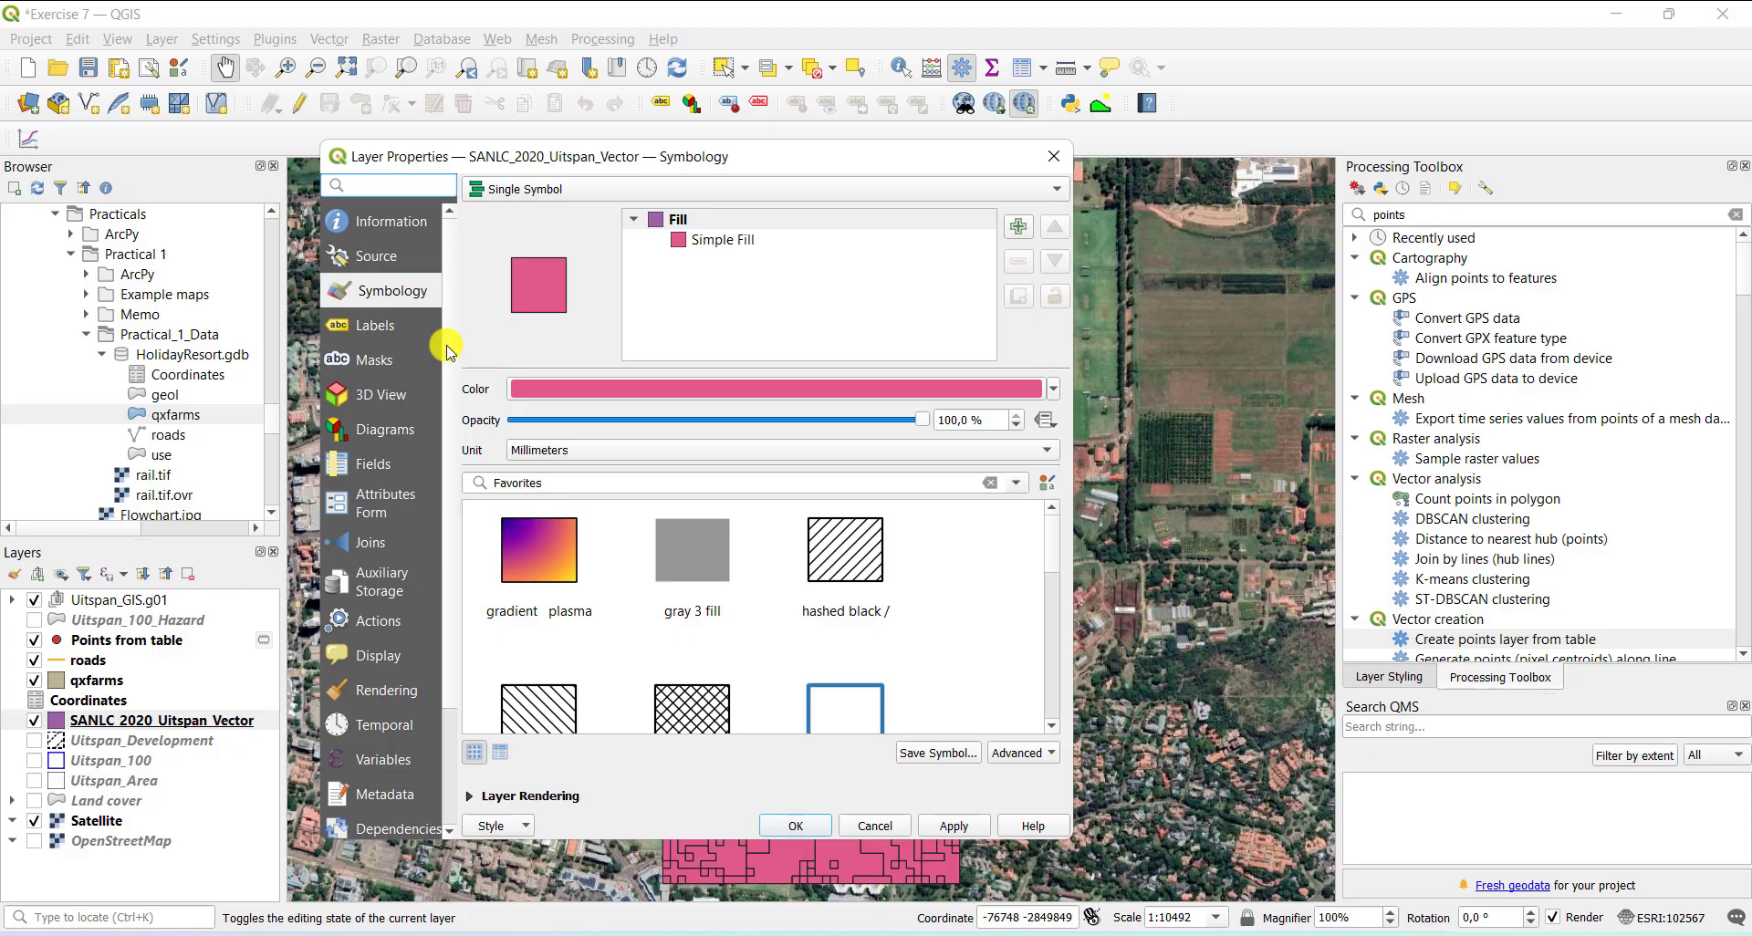
left_click(571, 190)
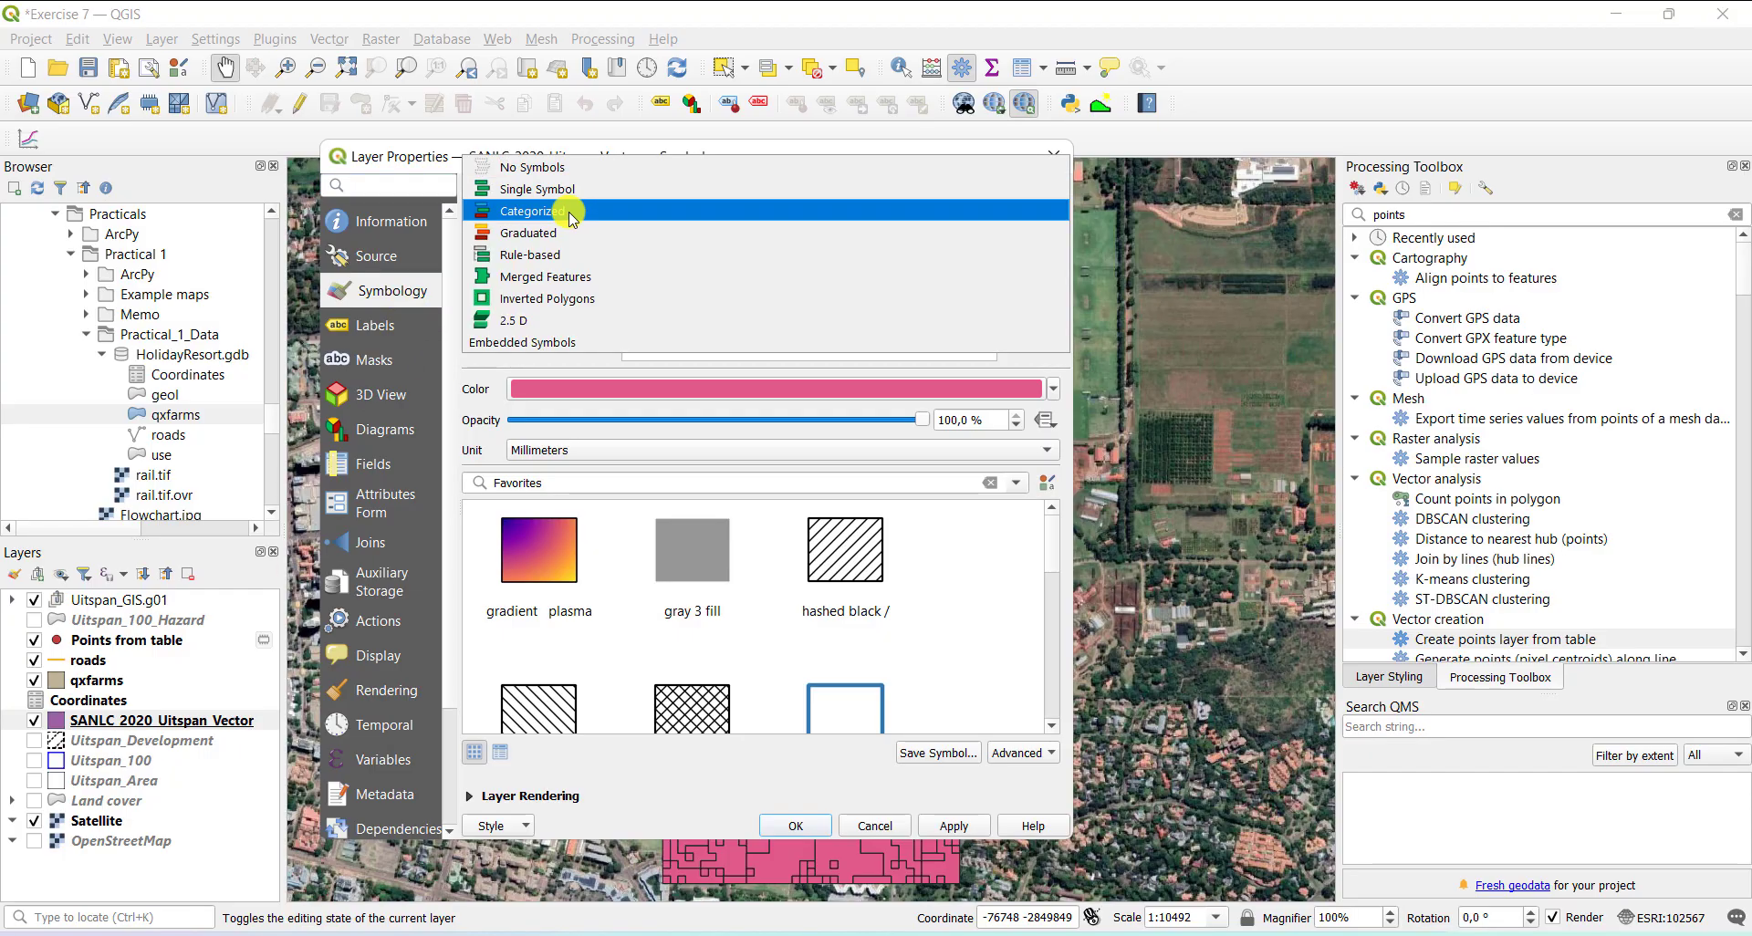
left_click(567, 212)
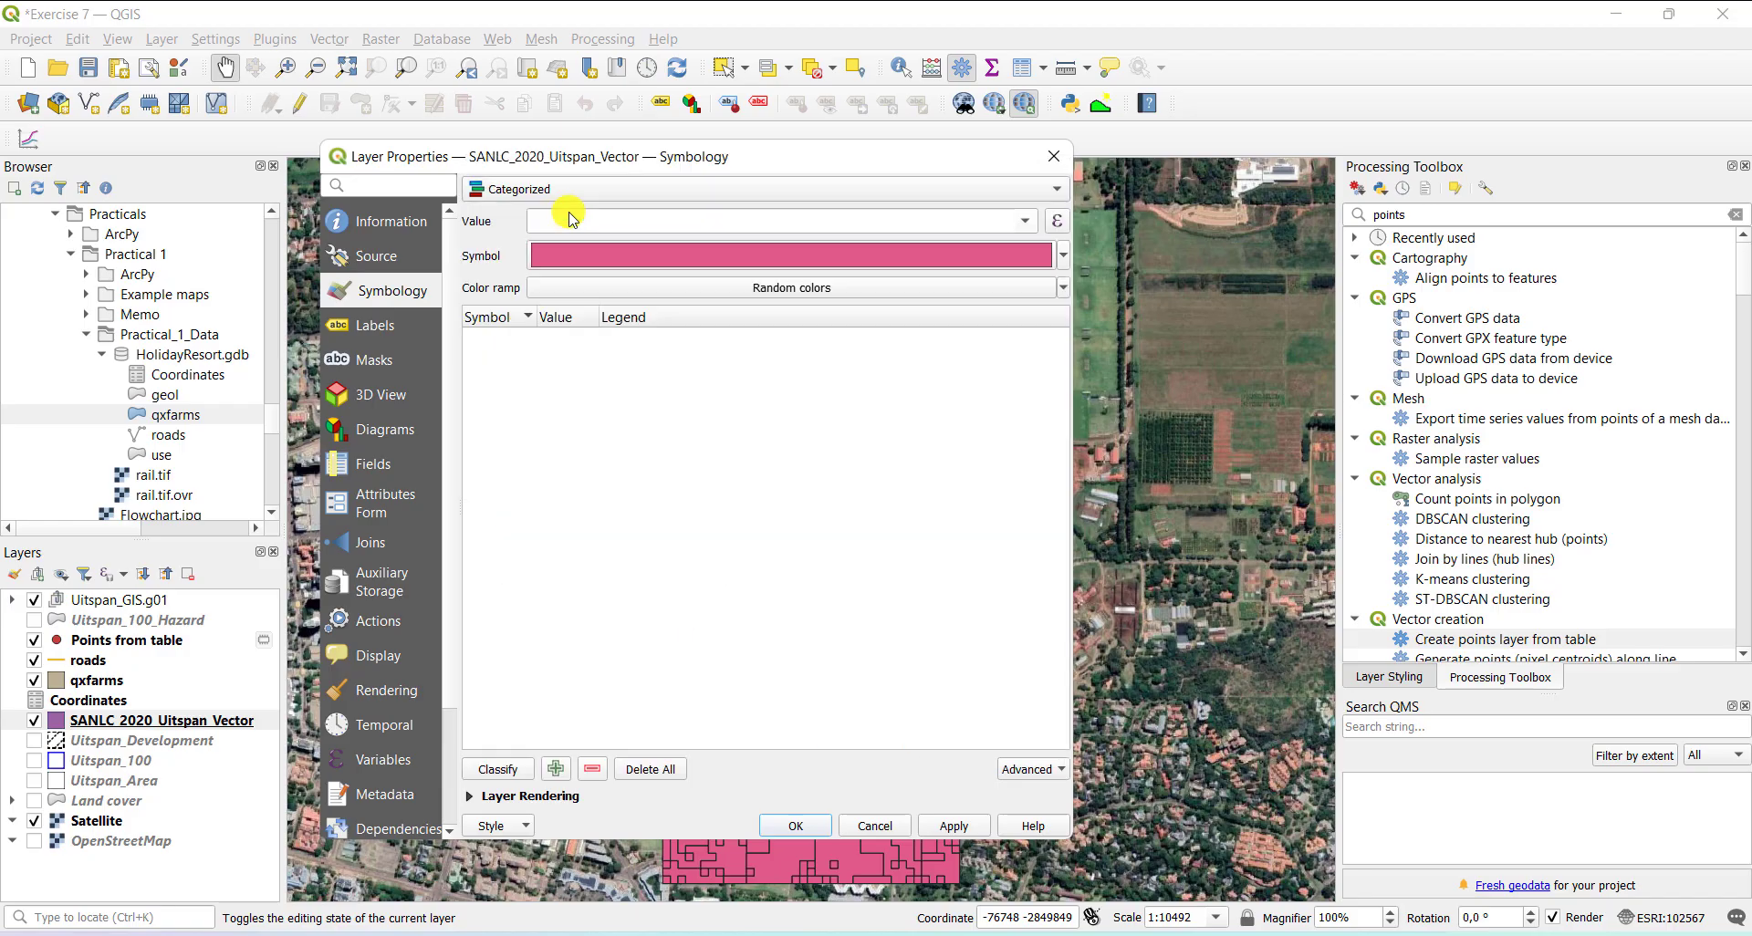
left_click(1025, 222)
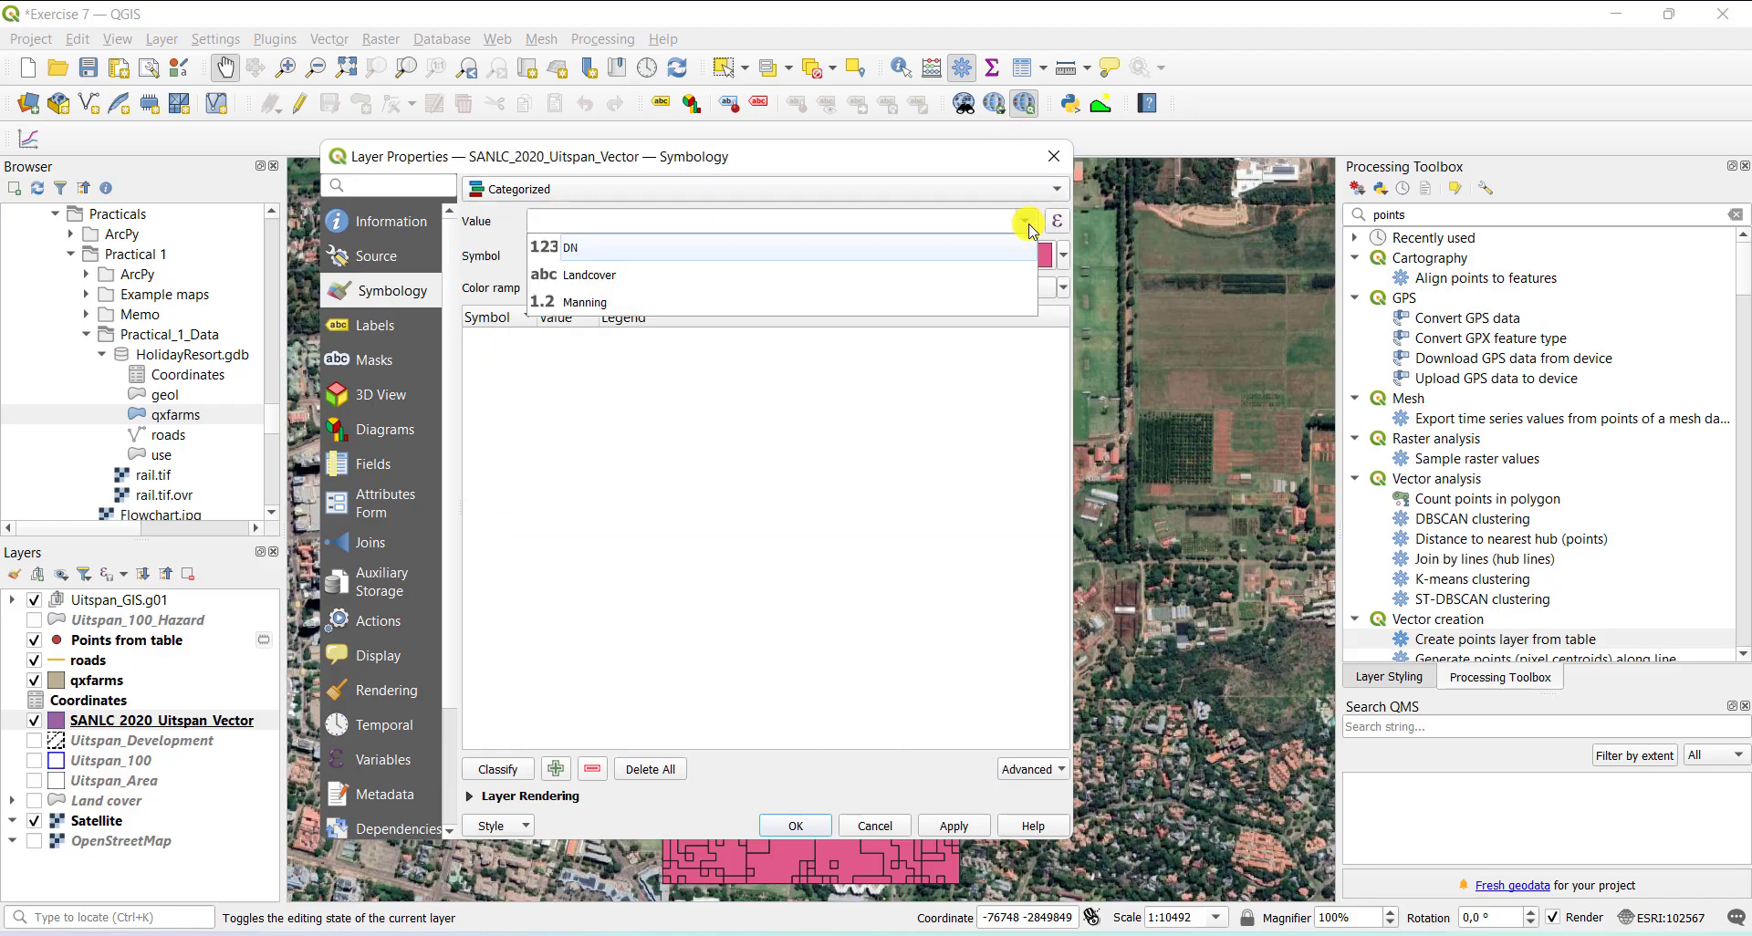
left_click(610, 276)
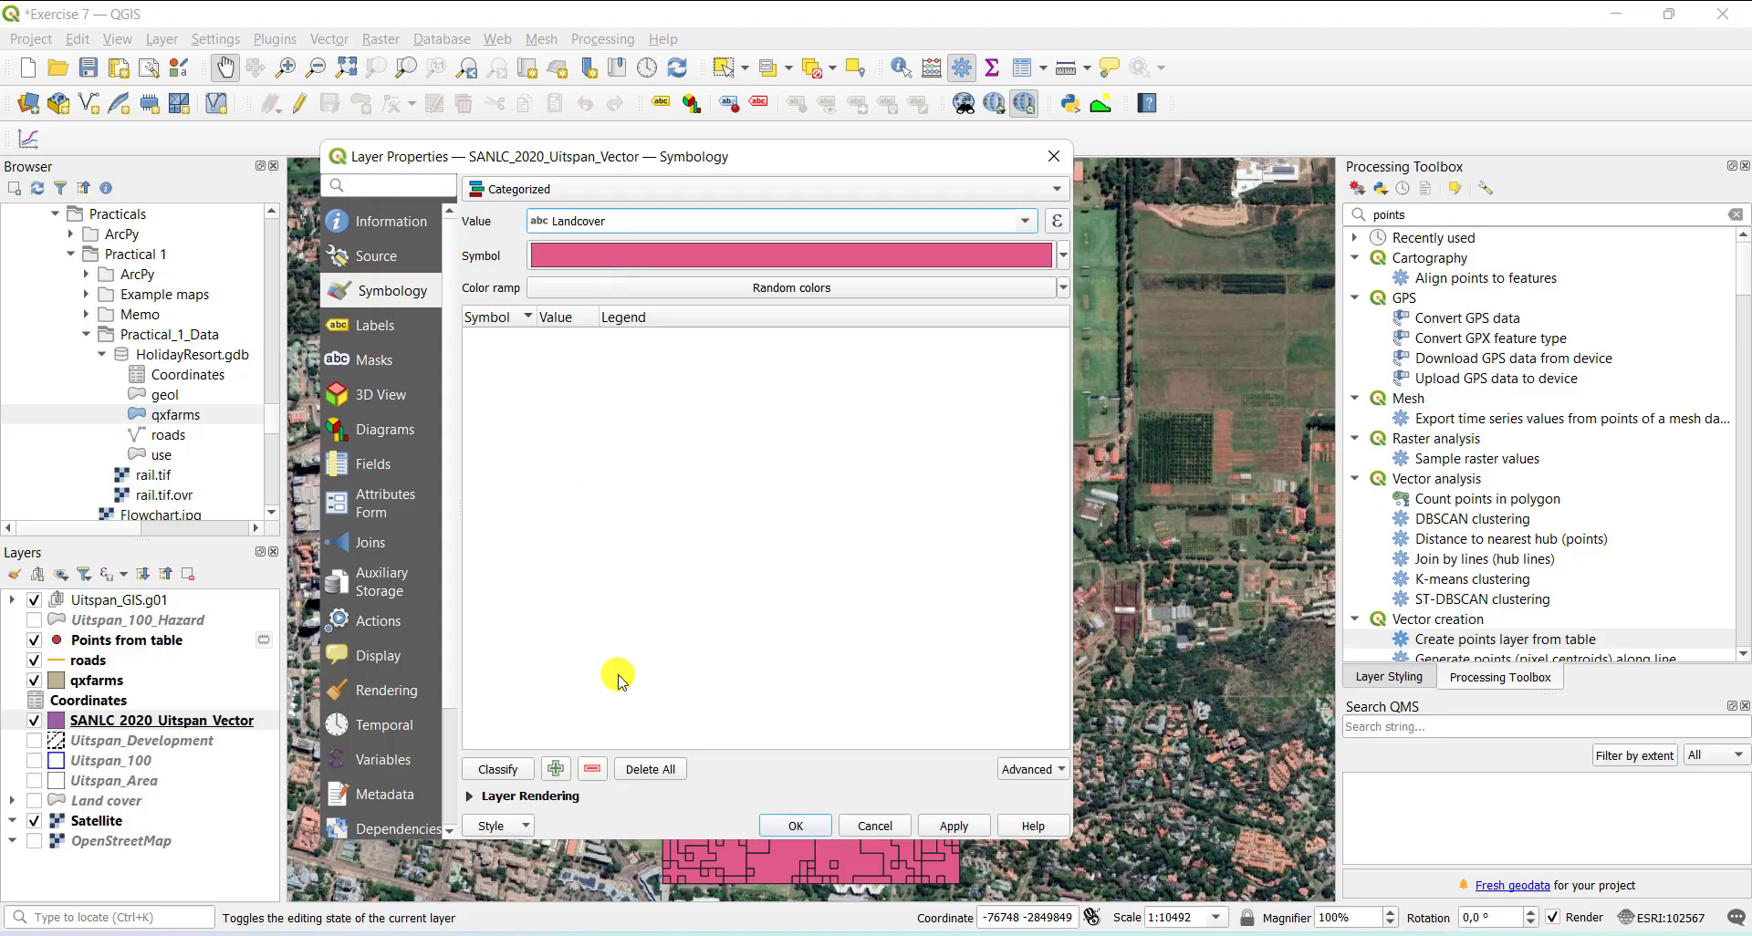
left_click(516, 772)
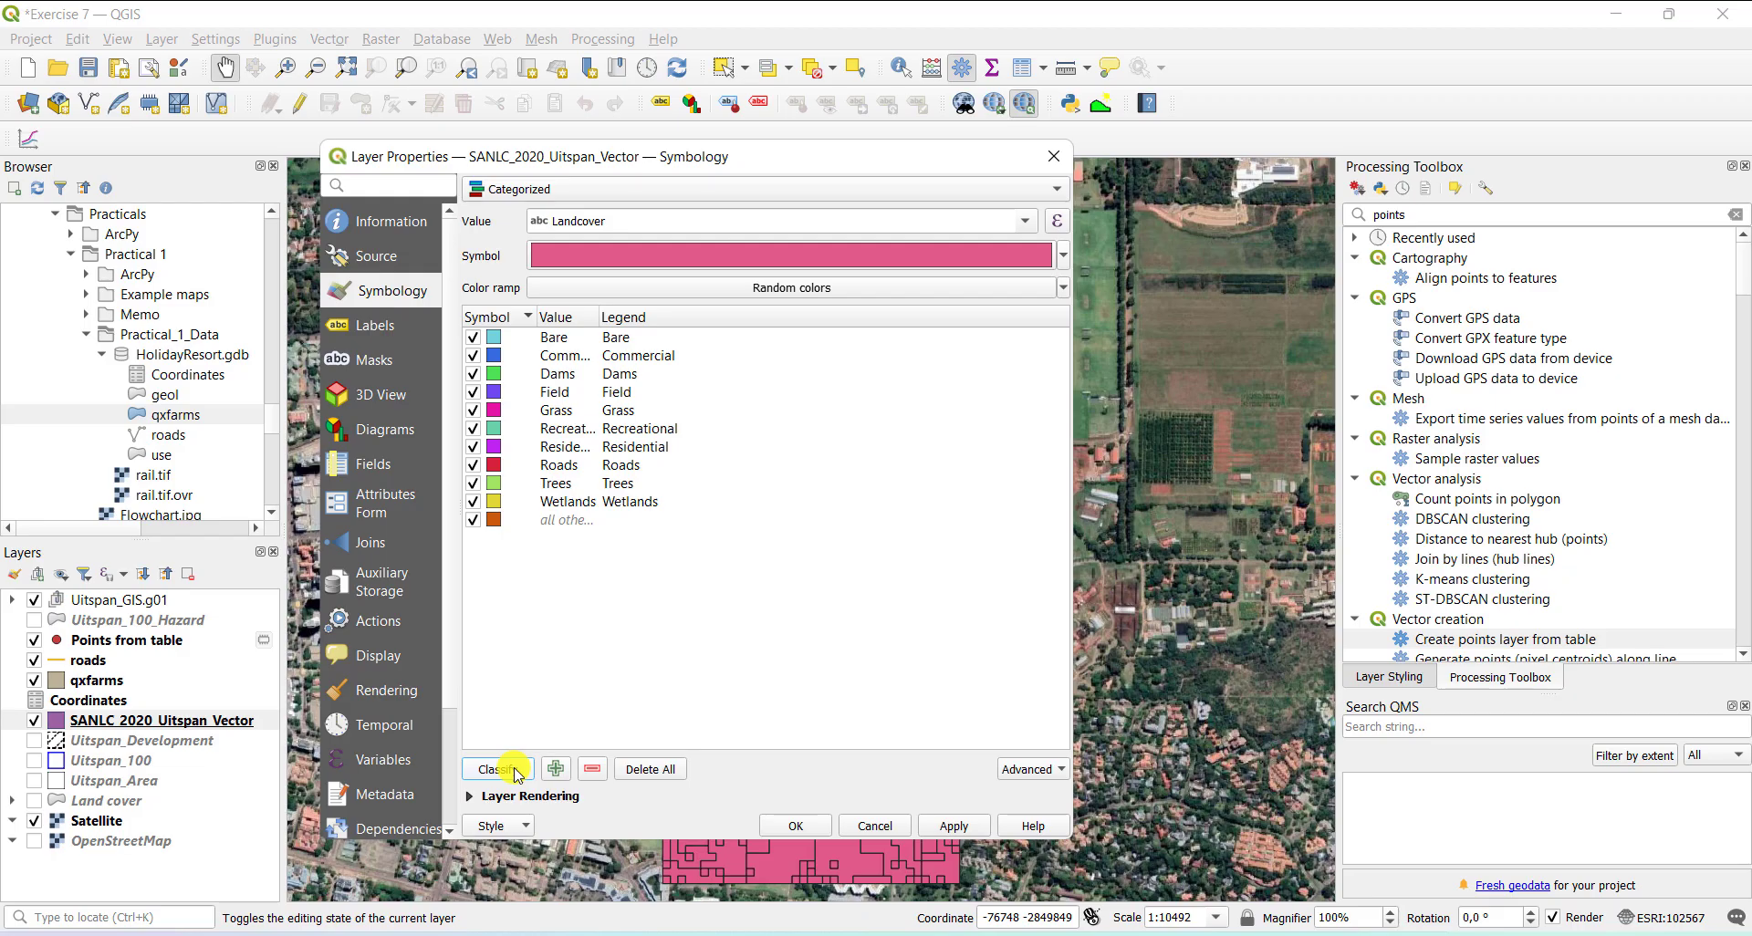
- Delete the 'all other values' class and widen the Value column to show full names
left_click(509, 522)
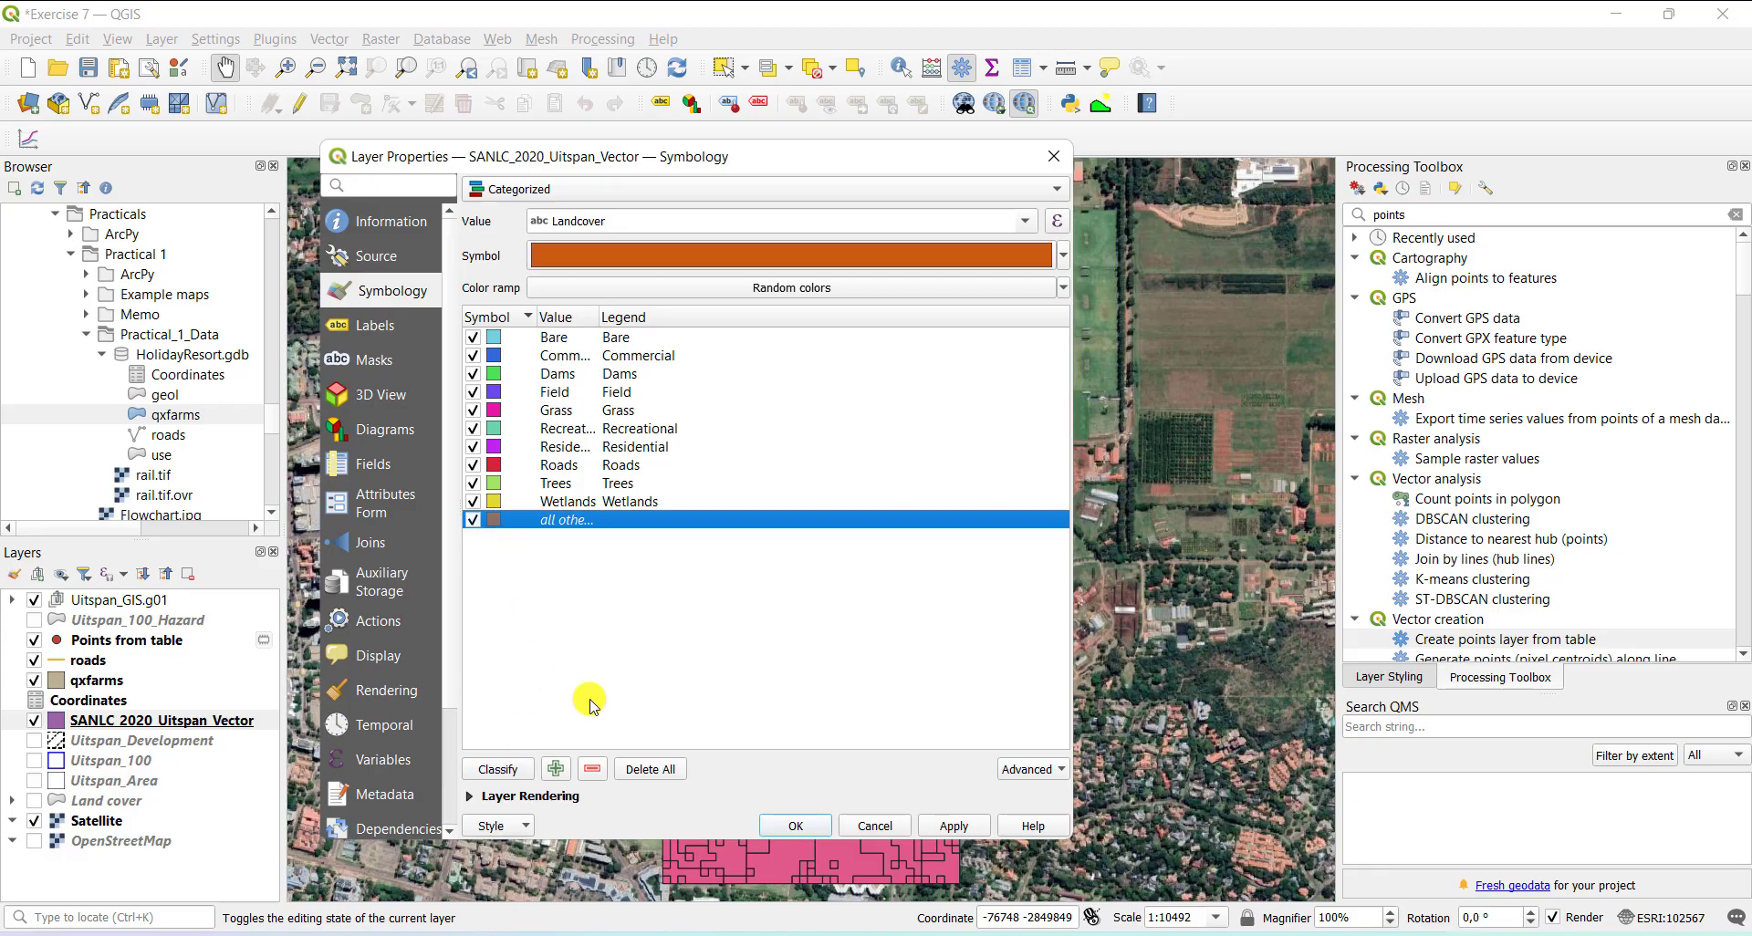
left_click(594, 769)
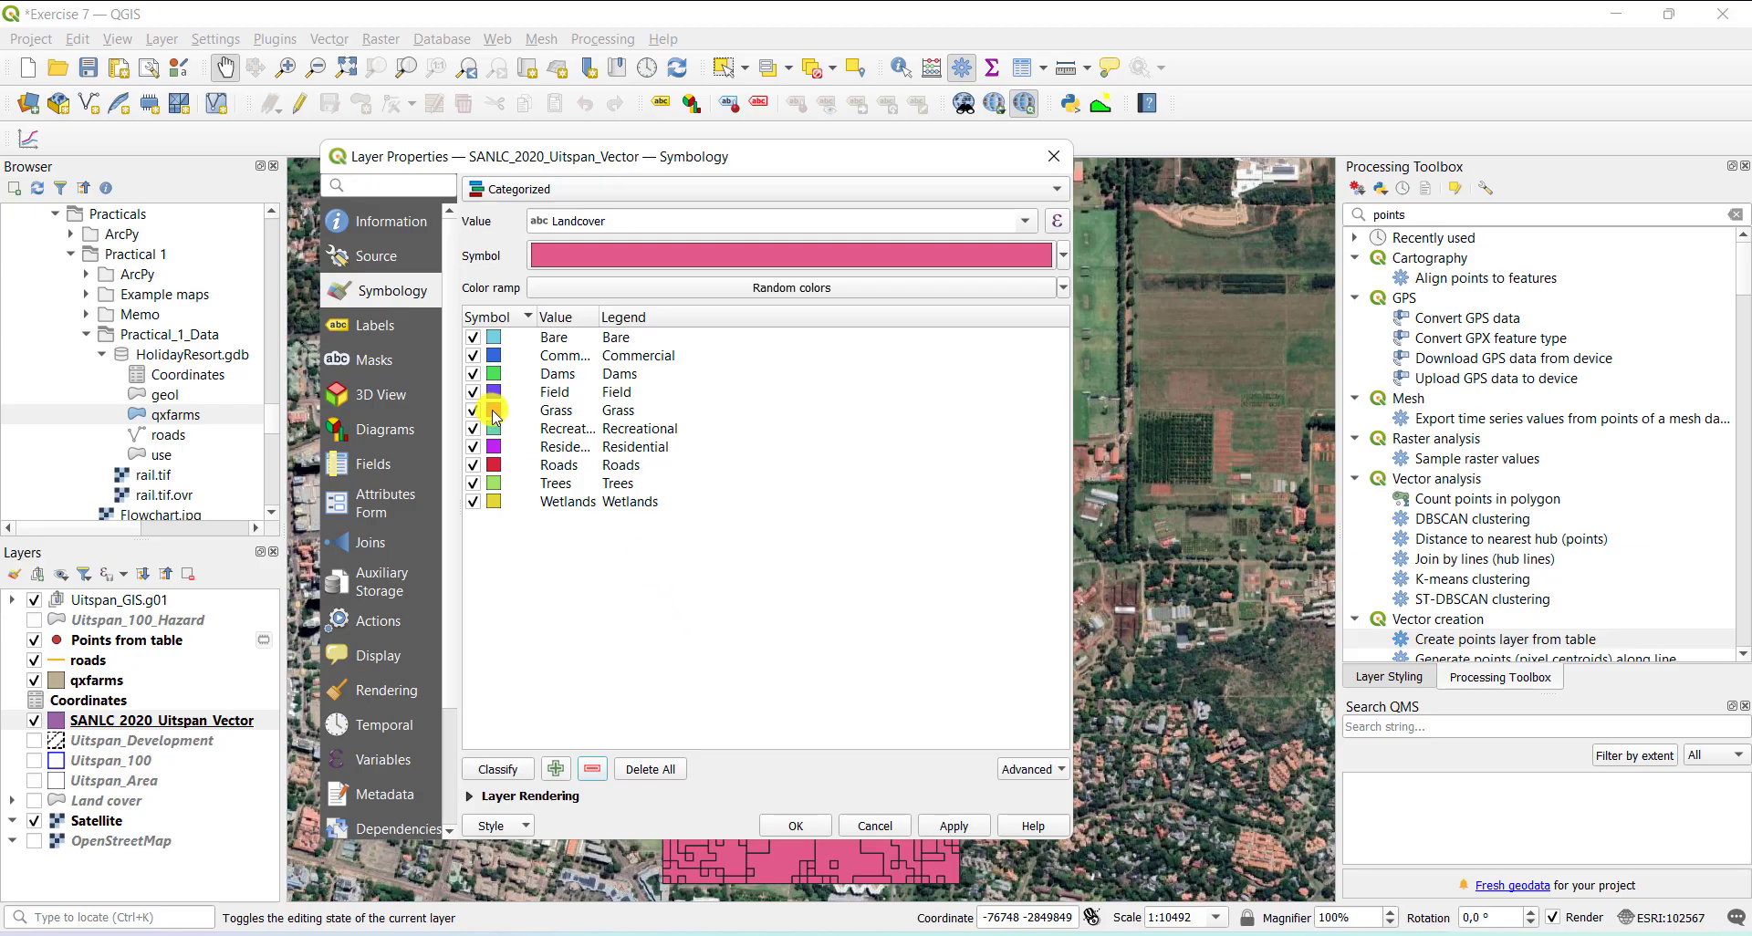
left_click_drag(598, 317, 689, 324)
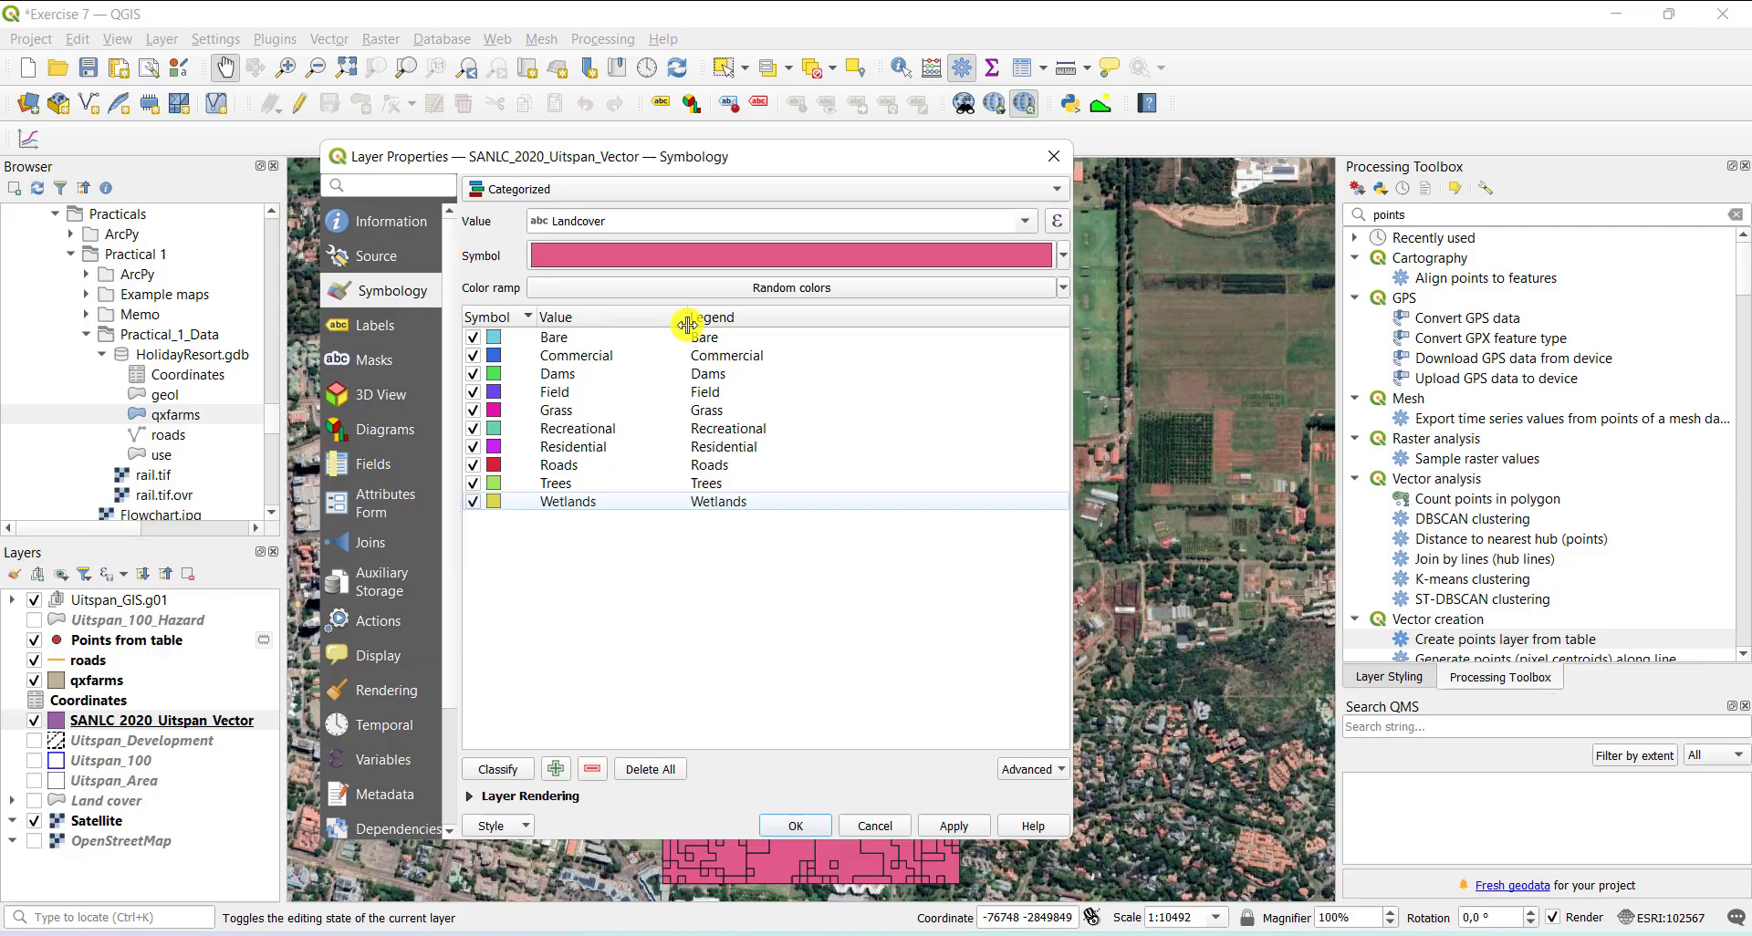
- In the Grass symbol's Simple Fill colour, shift the hue from magenta to green
double_click(498, 415)
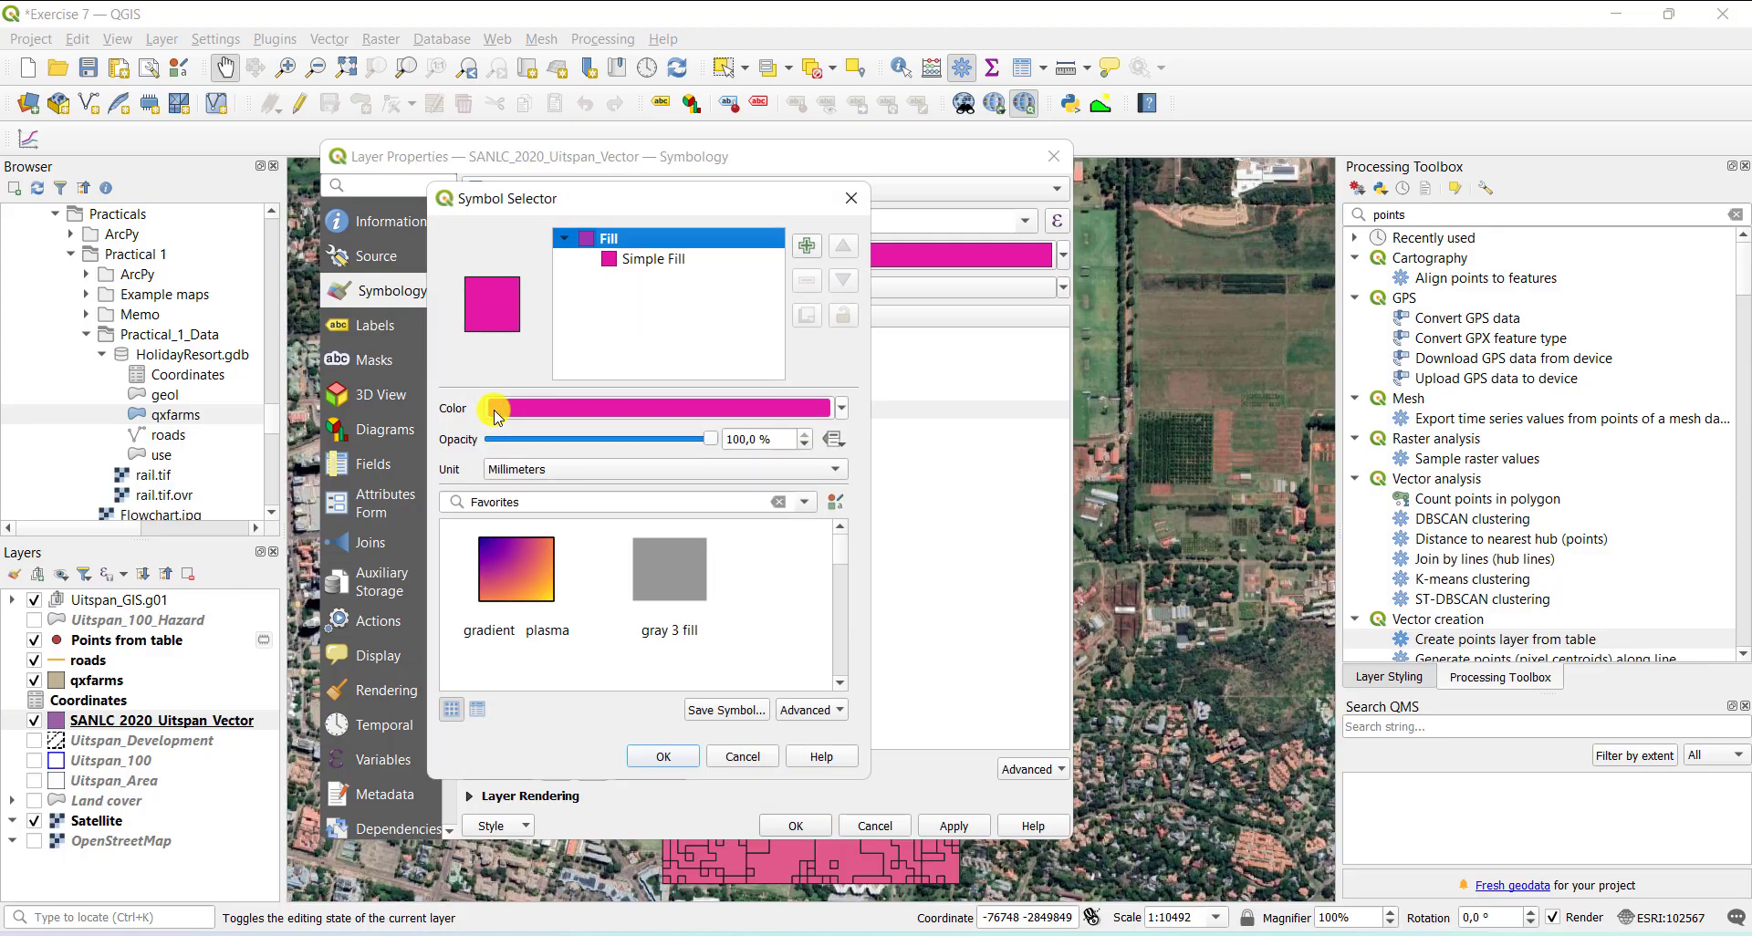
left_click(678, 260)
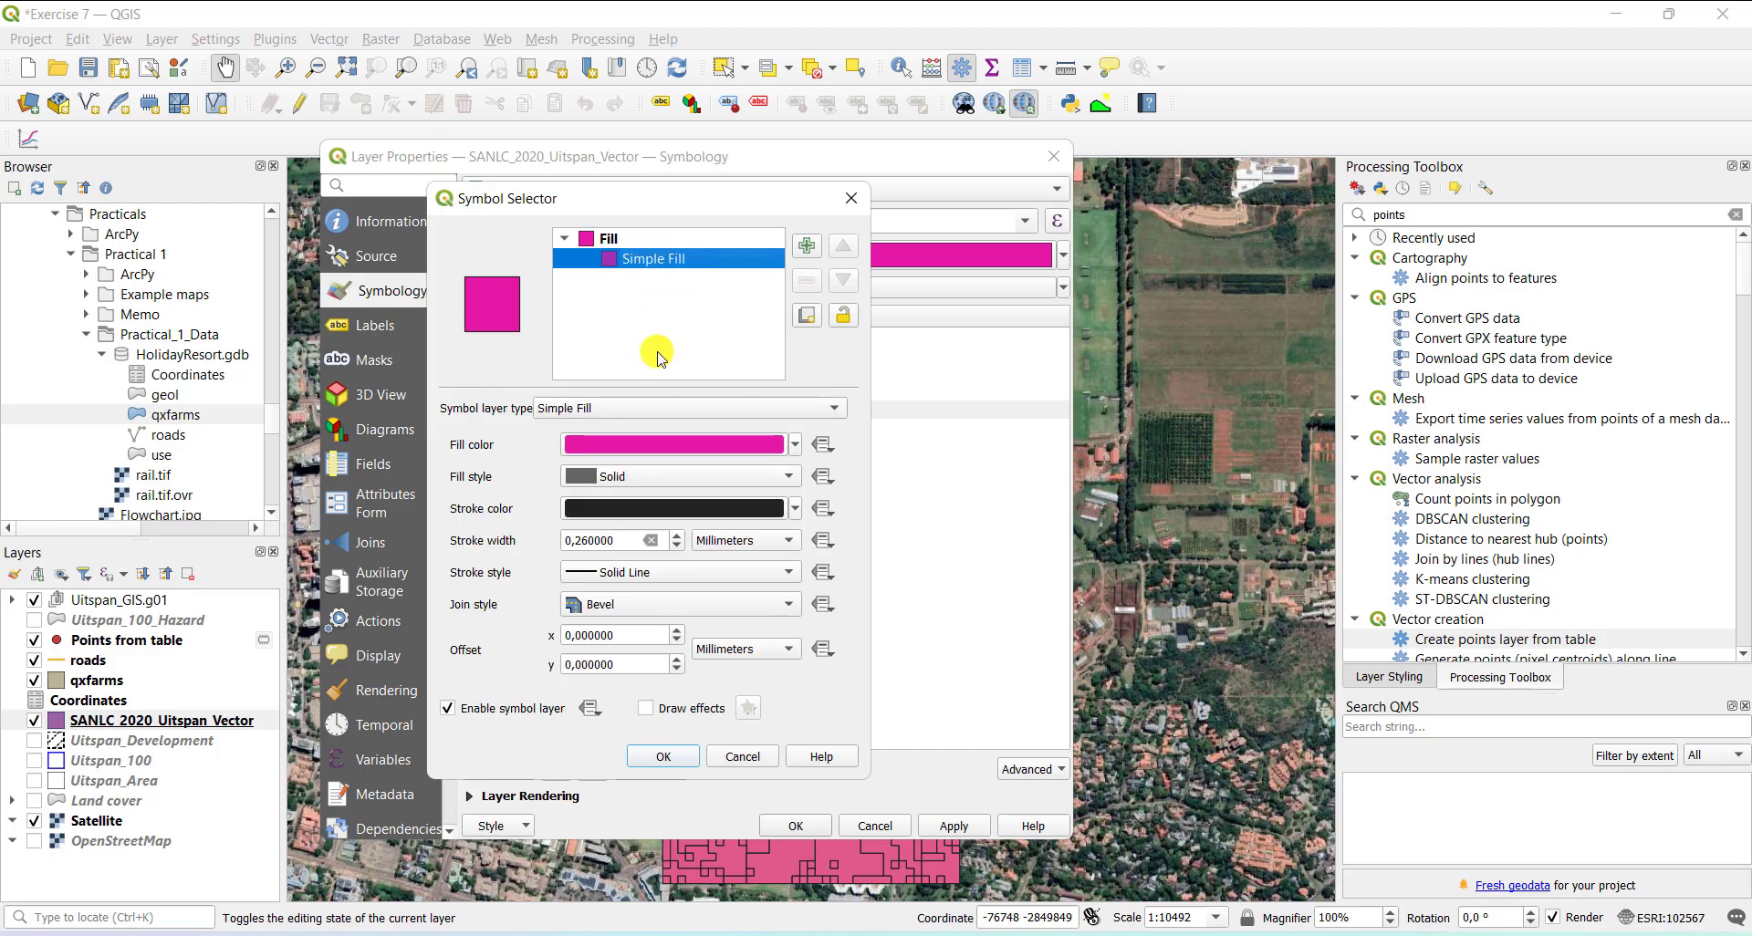
left_click(665, 442)
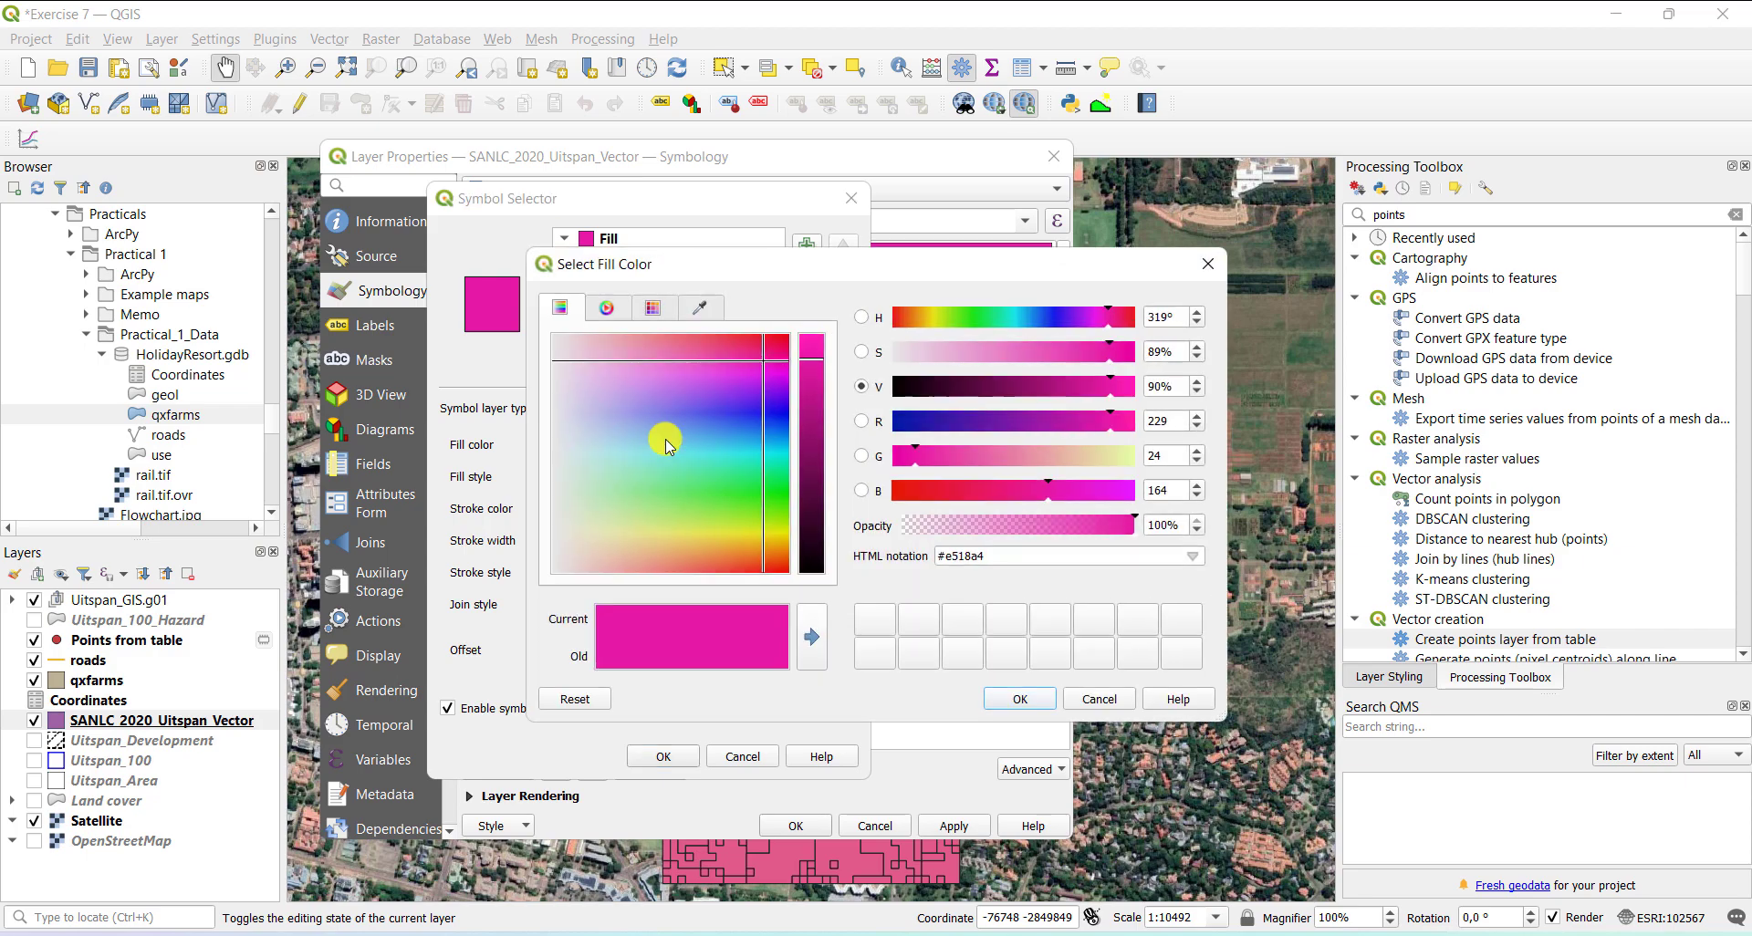
left_click(647, 311)
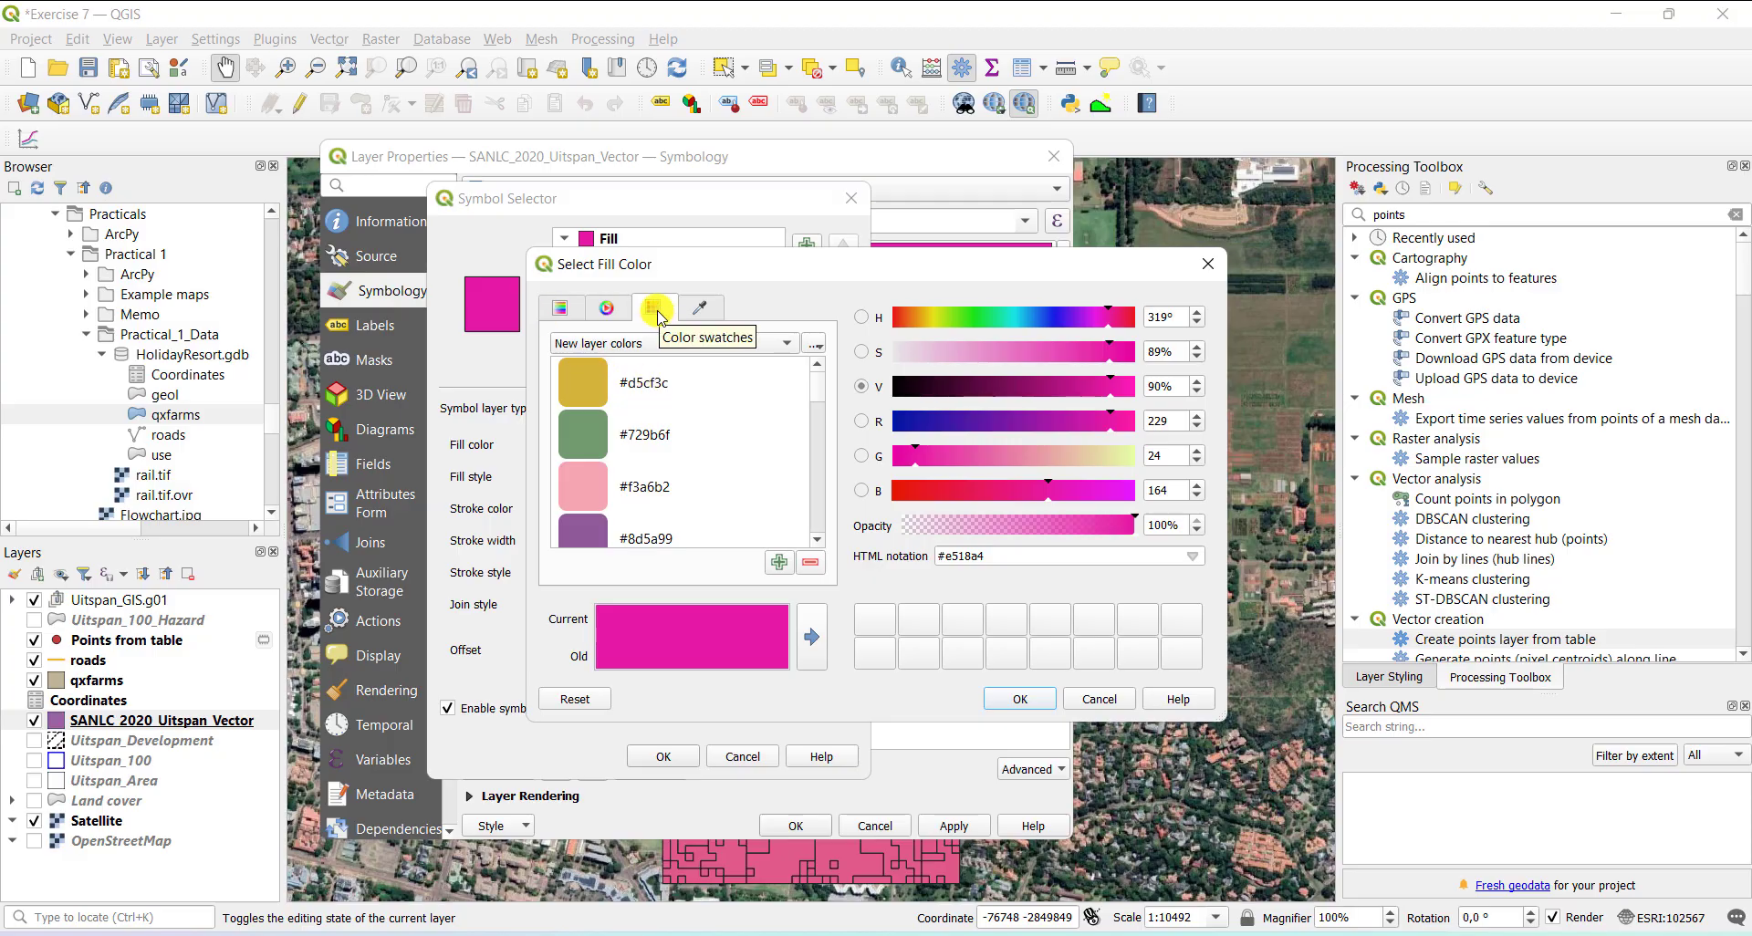
left_click(607, 310)
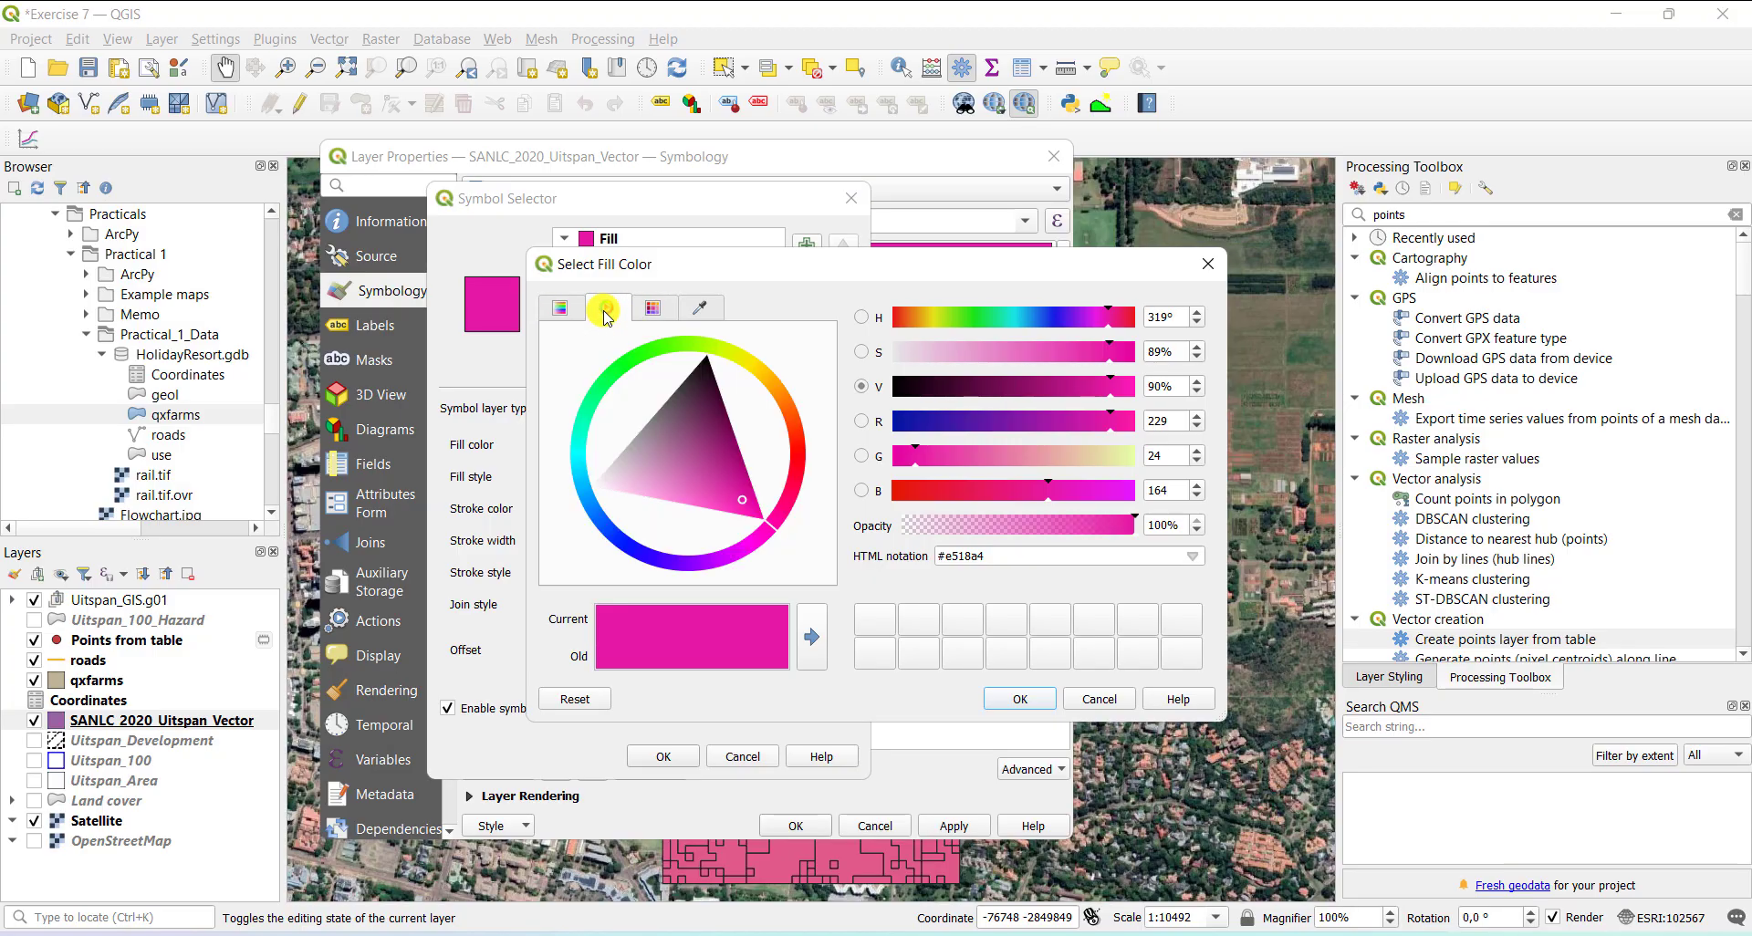
left_click(623, 357)
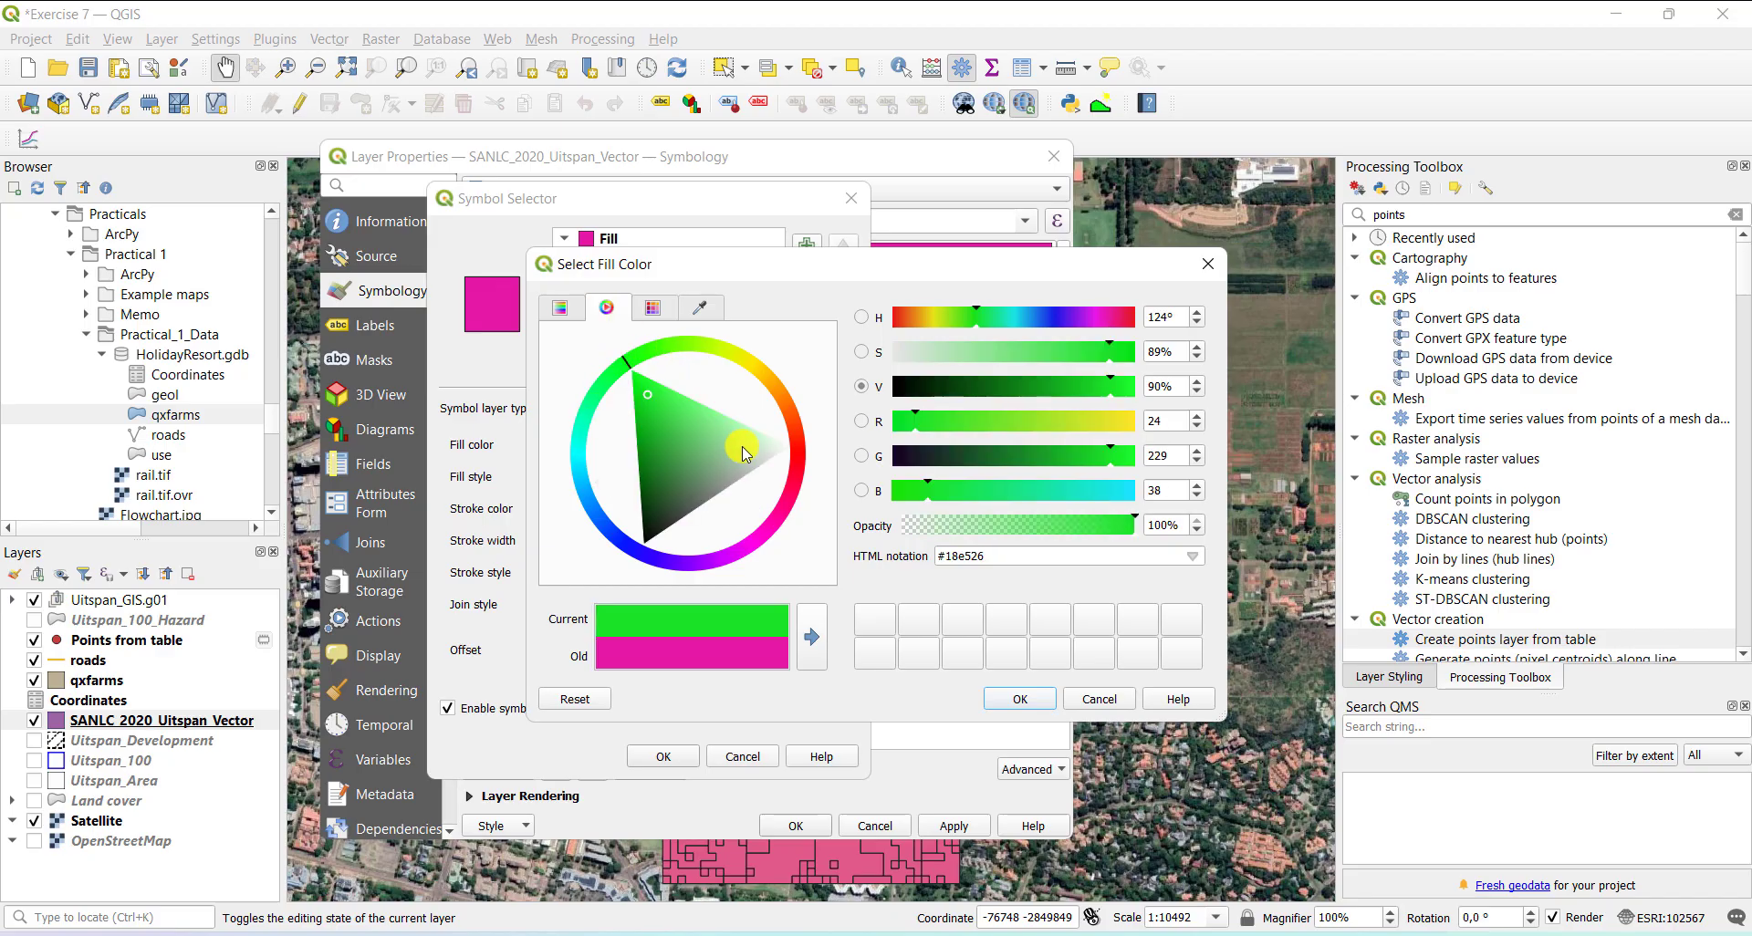
- Fine-tune brightness and the green channel (185) to reach #1ae427 and confirm the colour
left_click(560, 310)
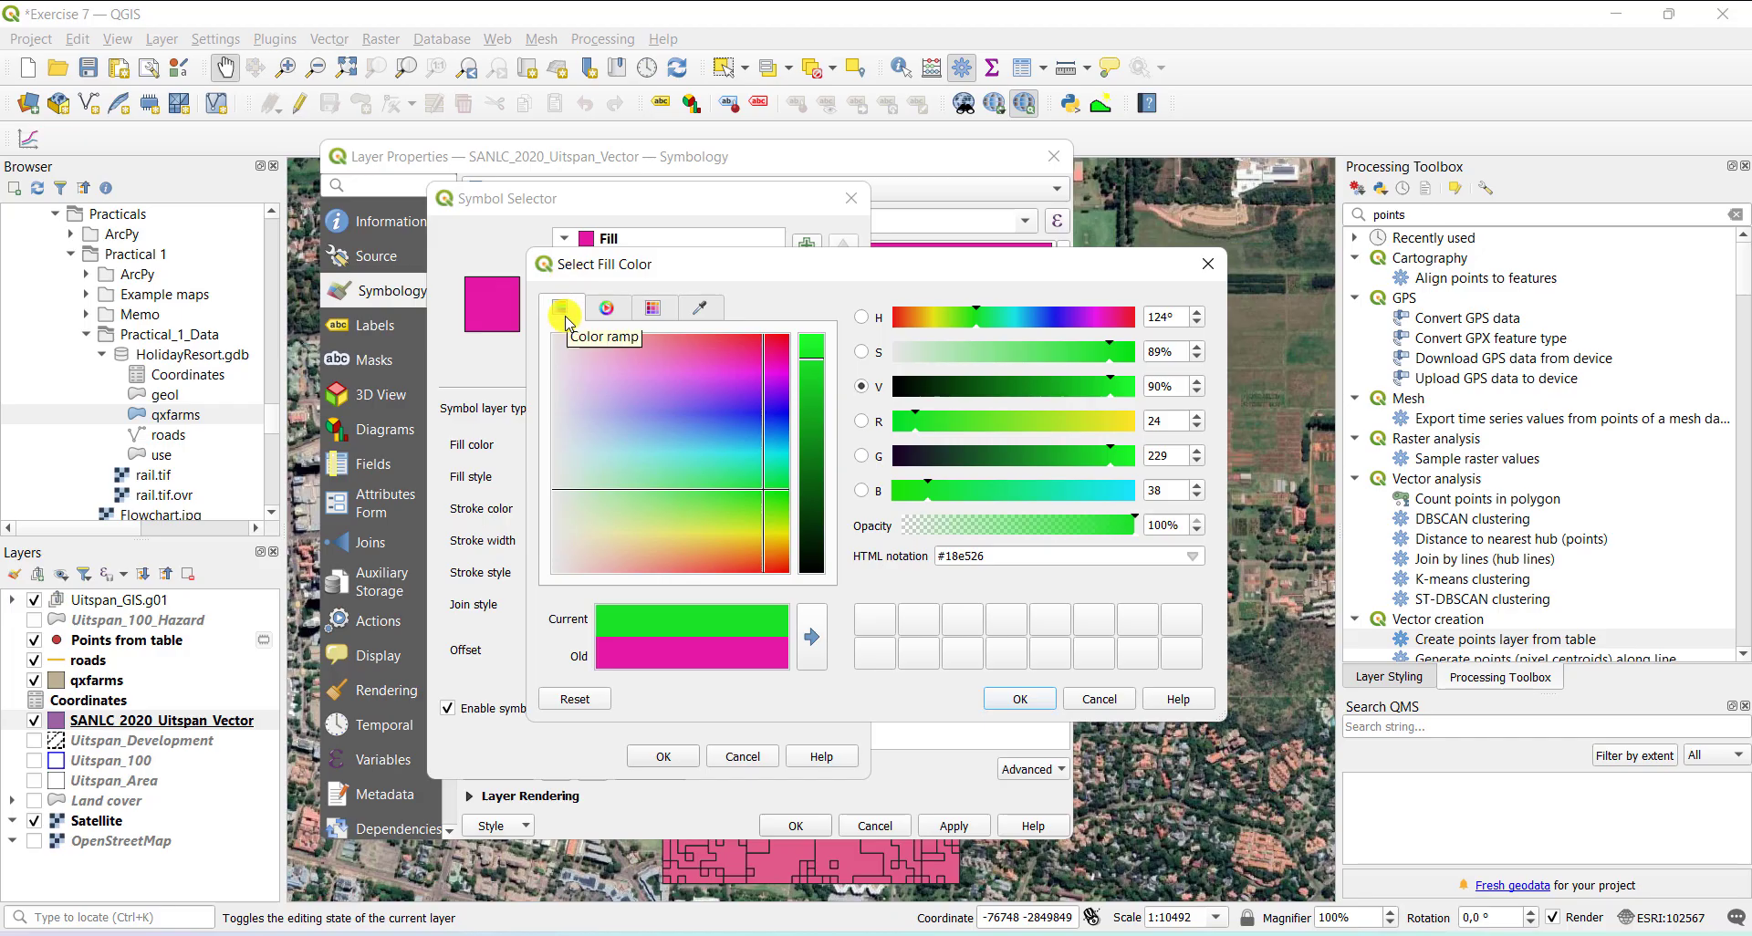
left_click(813, 435)
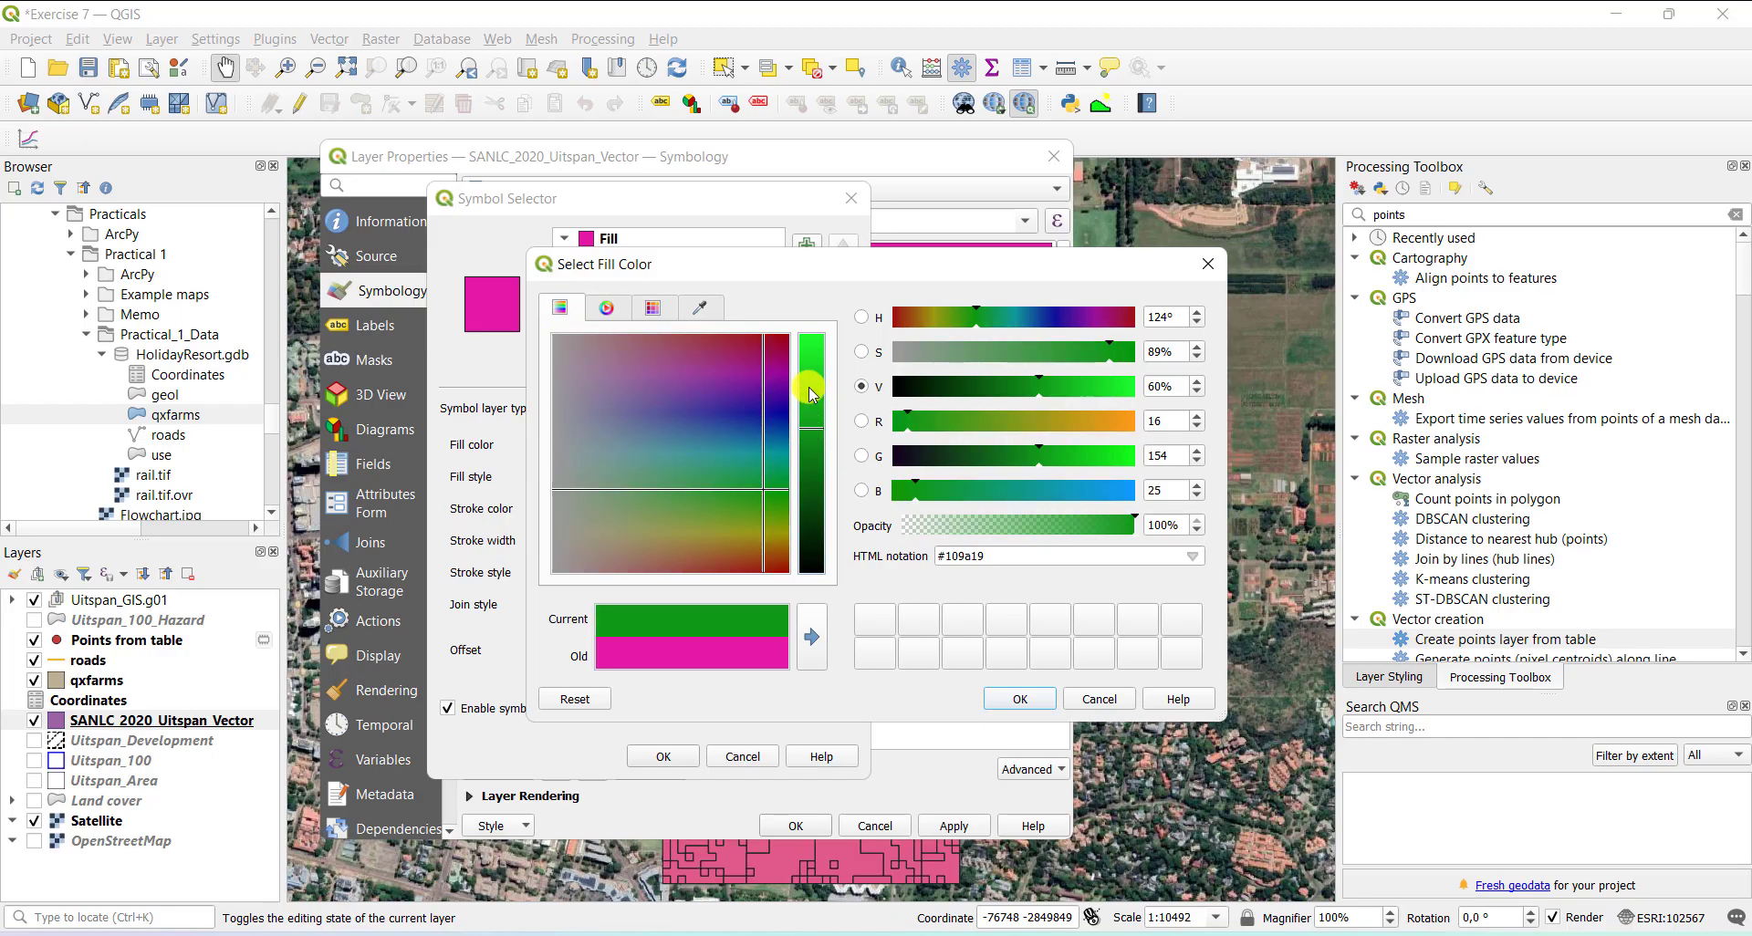
left_click(812, 387)
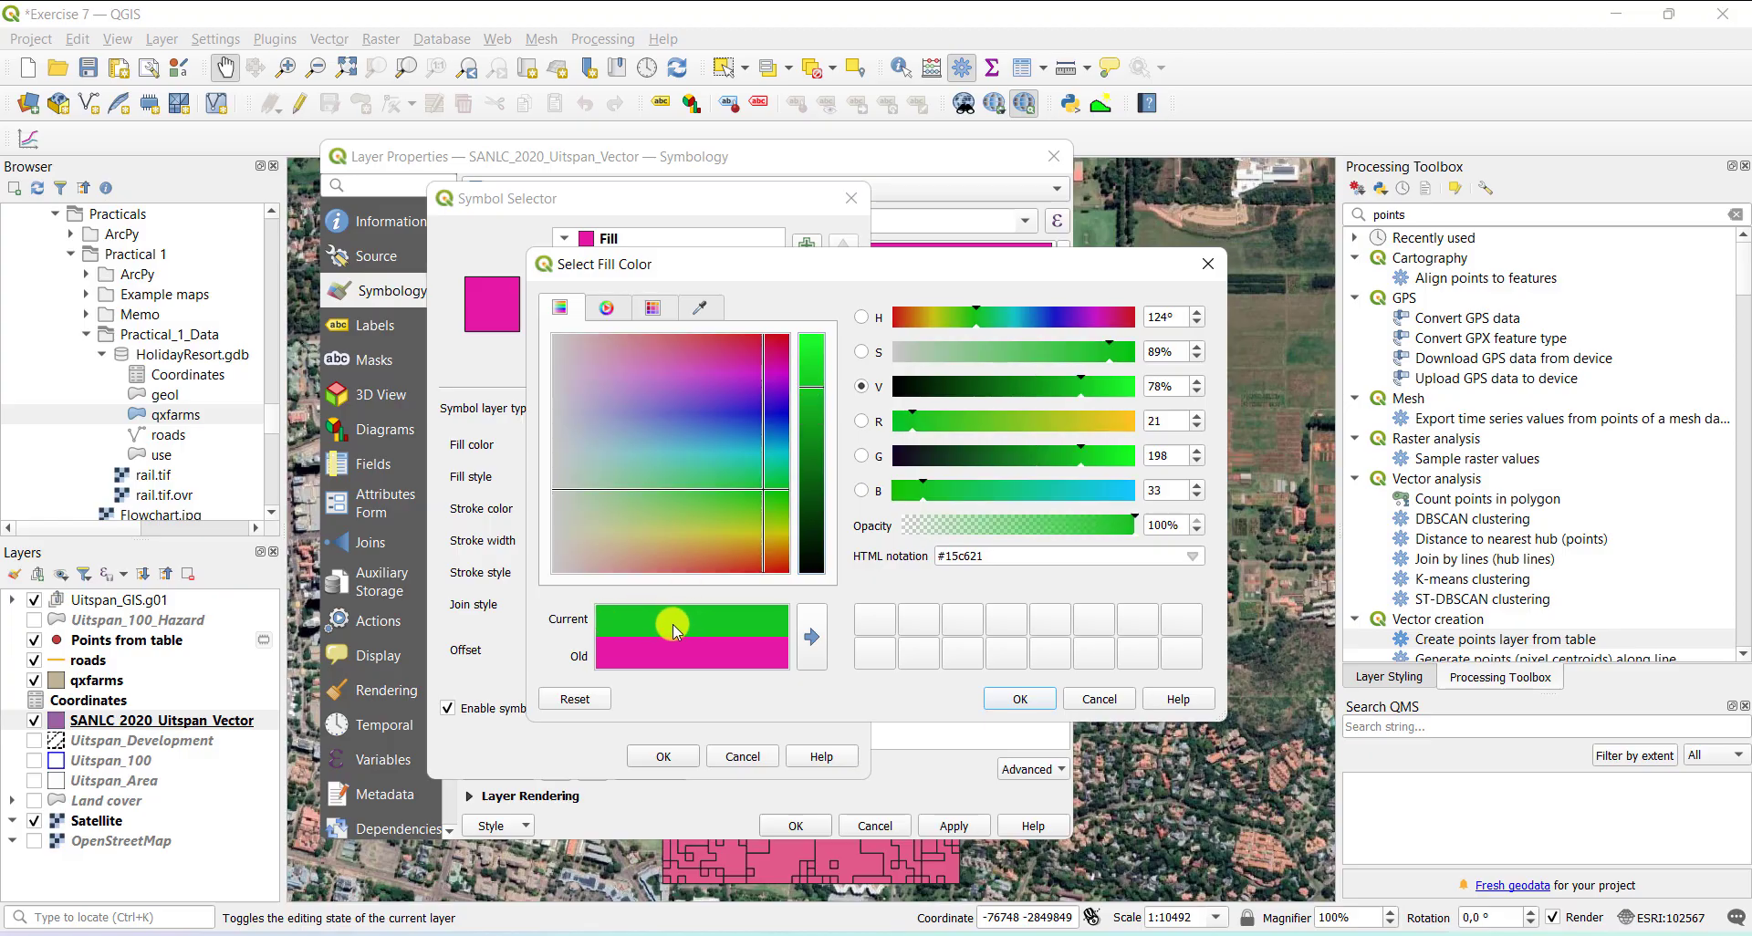
left_click(941, 461)
left_click_drag(941, 461, 1072, 465)
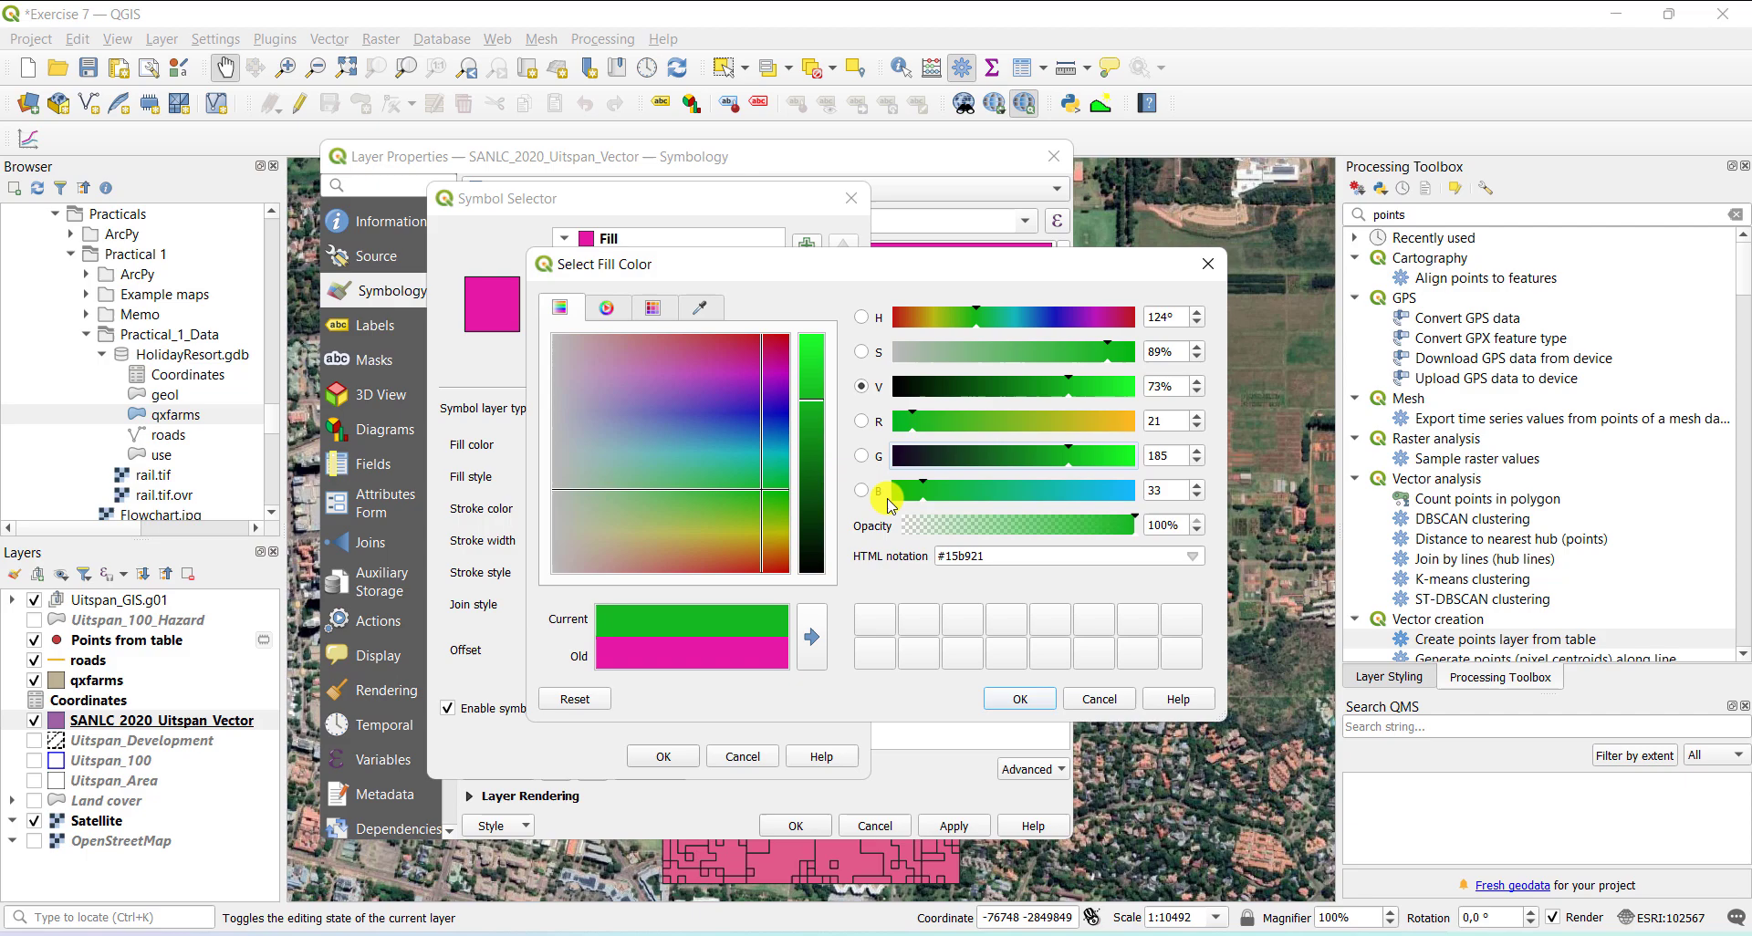
left_click(813, 367)
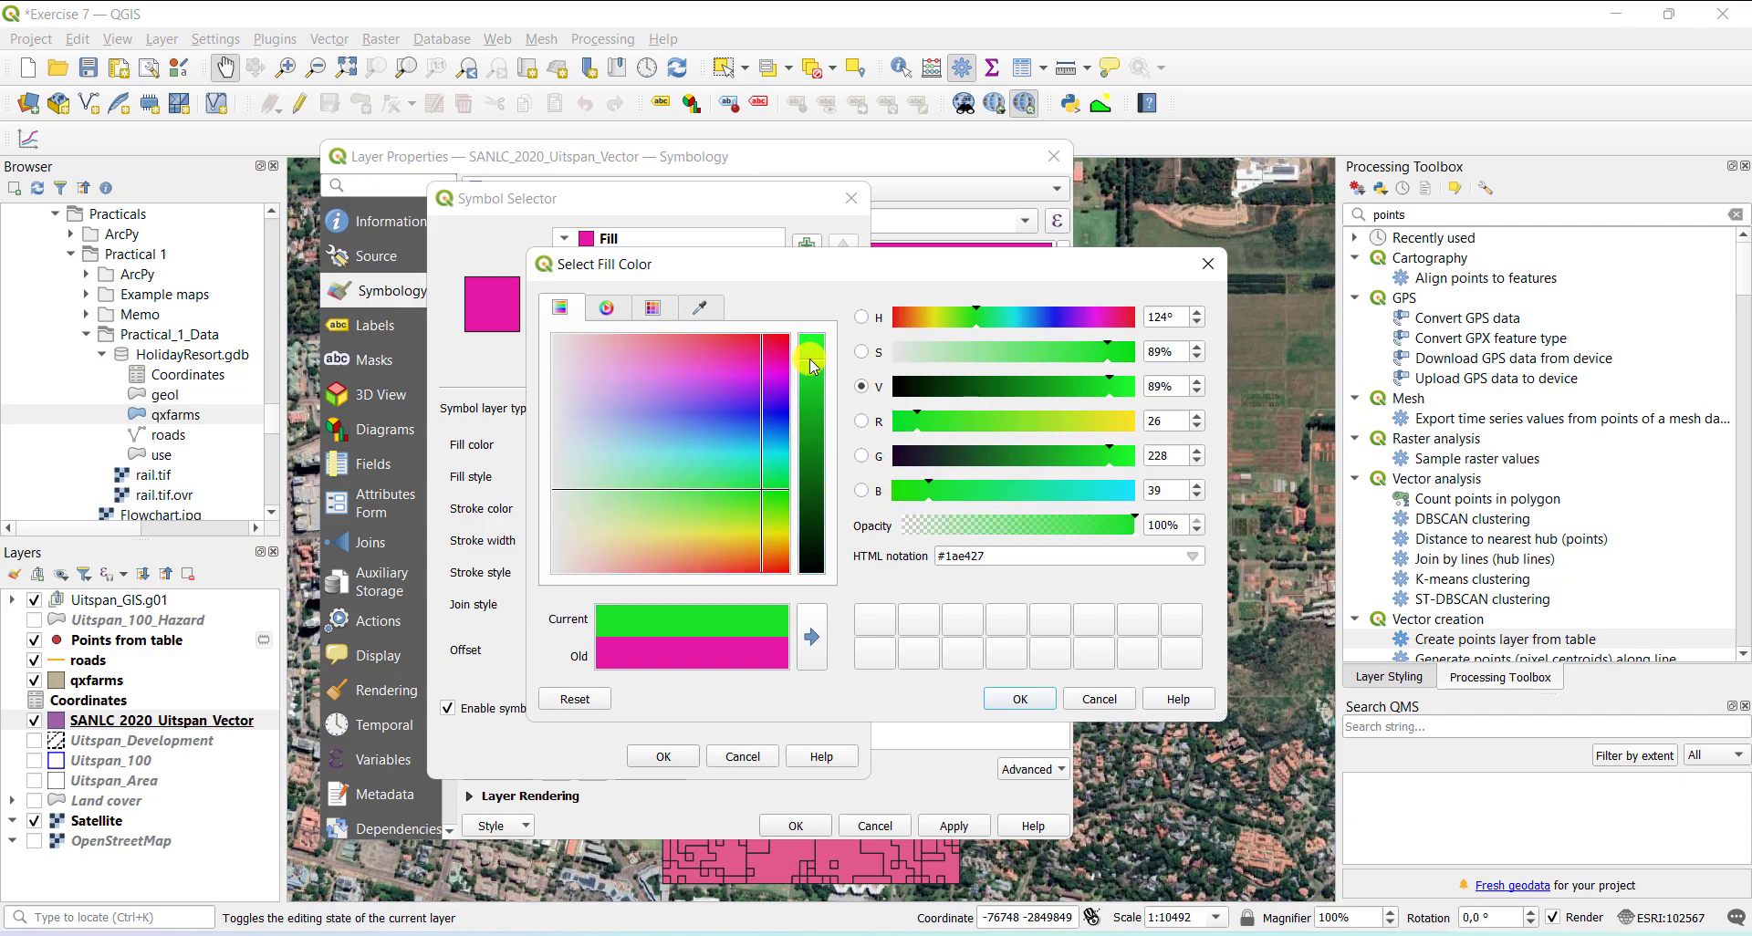
left_click(1026, 699)
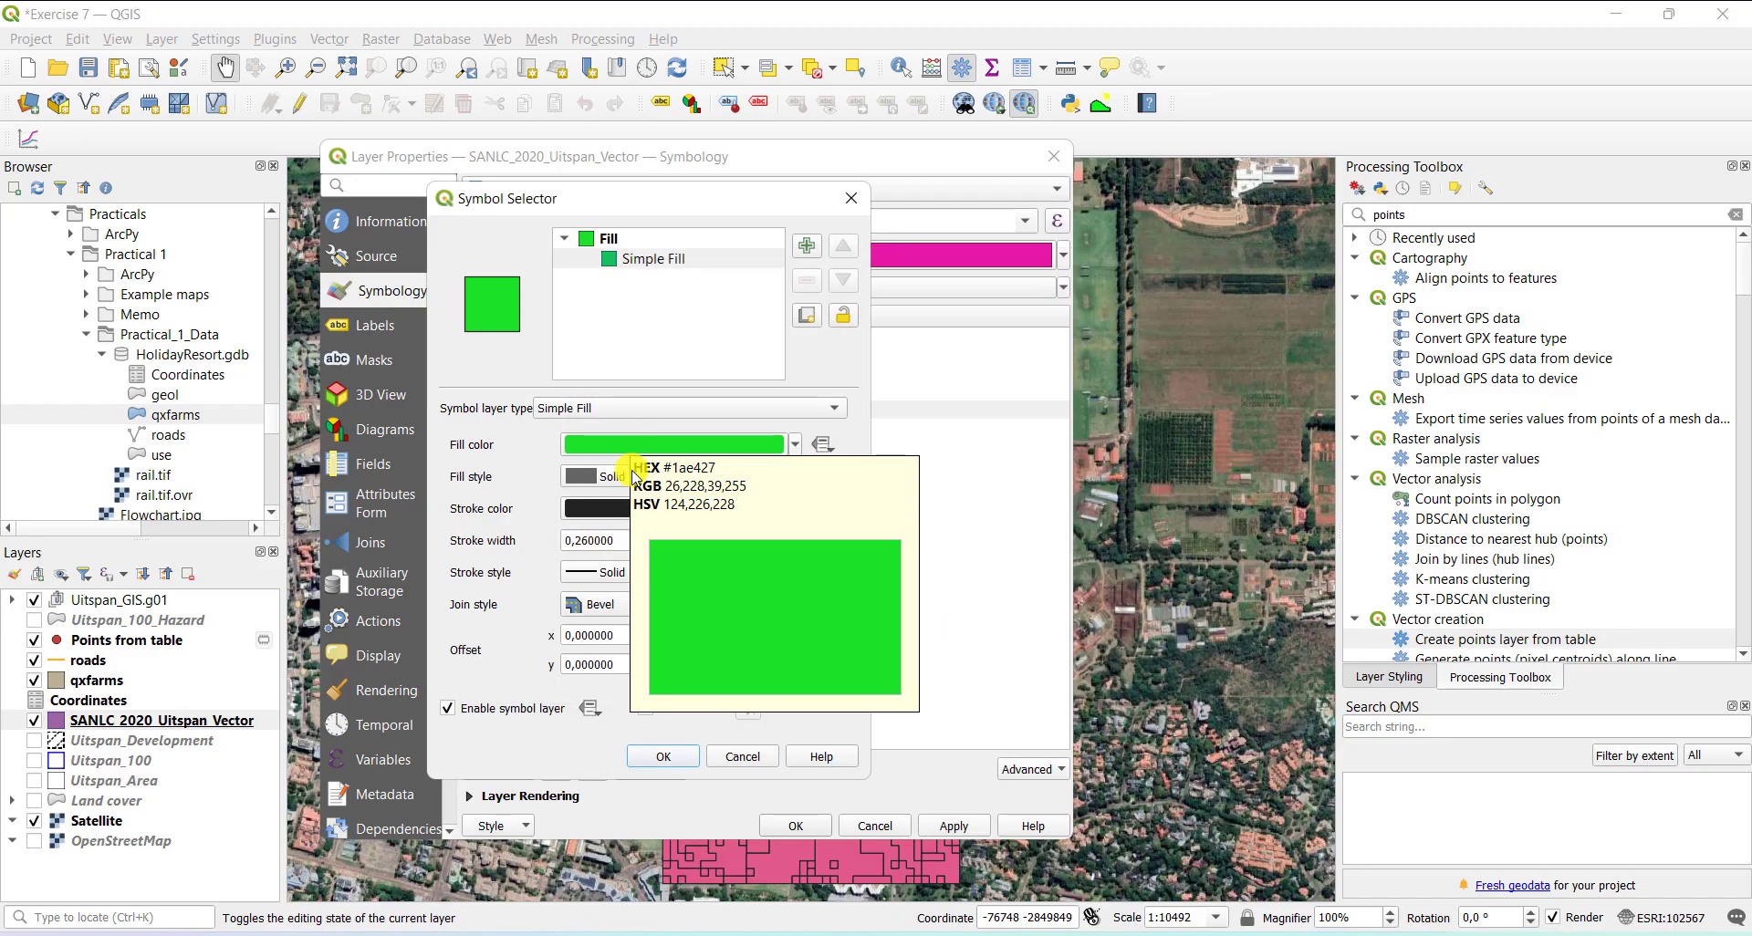
- Keep Grass's solid fill, set its stroke to No Pen, and apply the categorized colours
left_click(607, 476)
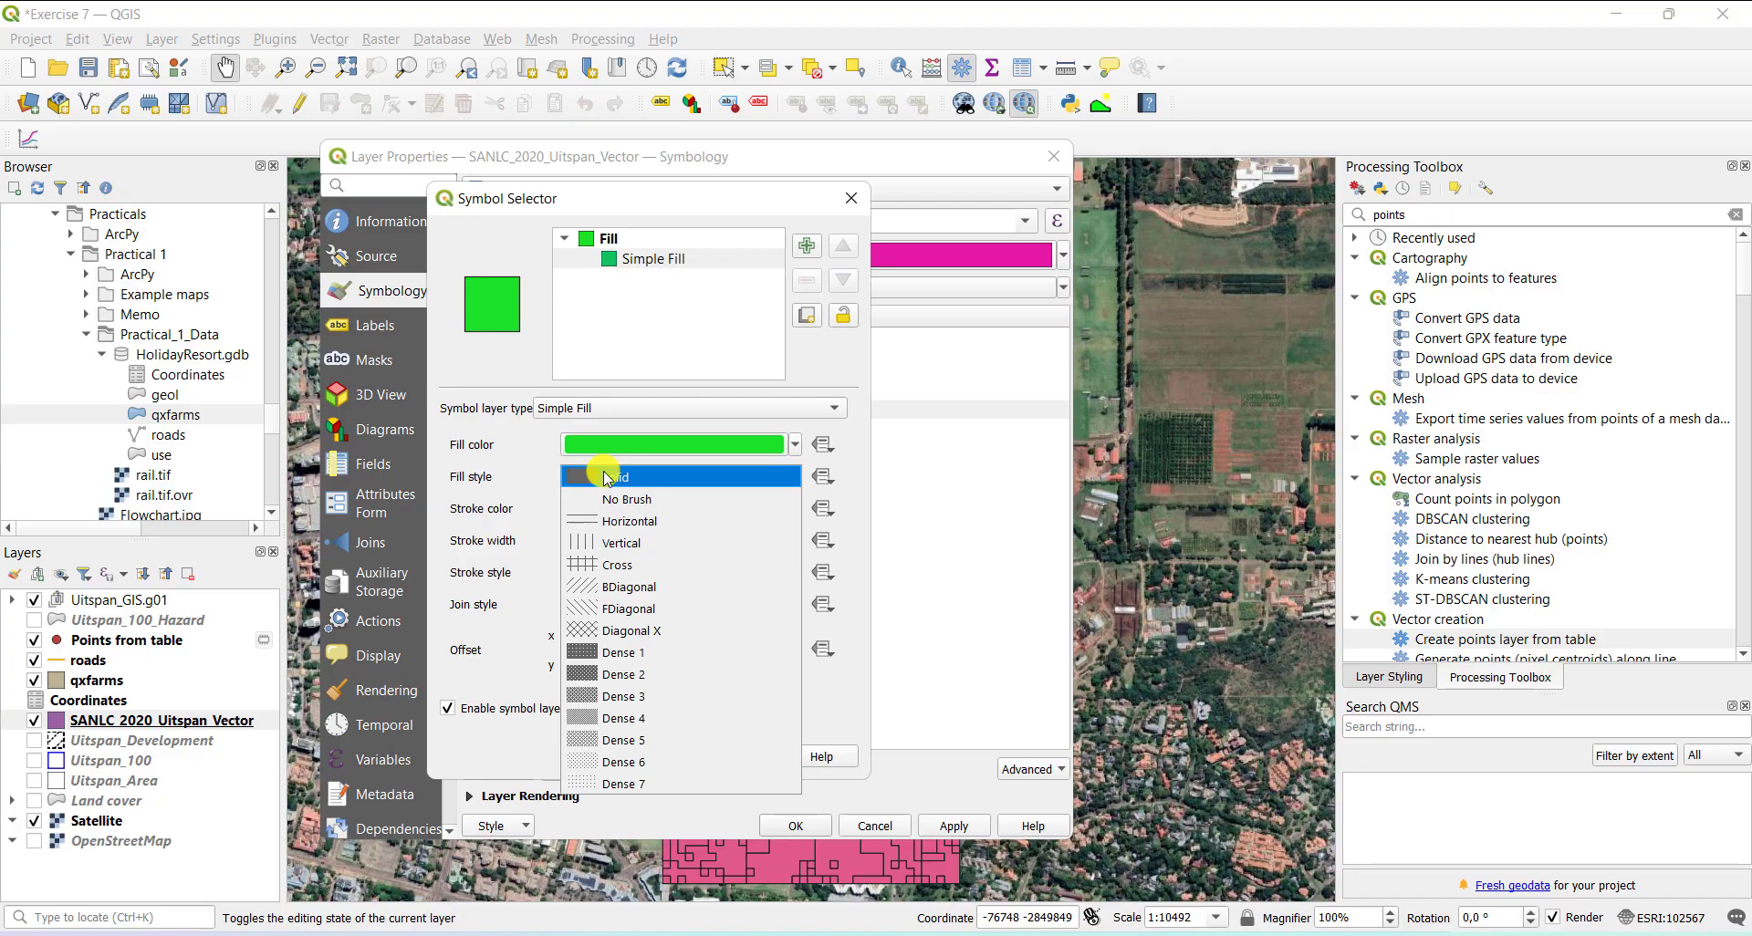
left_click(608, 476)
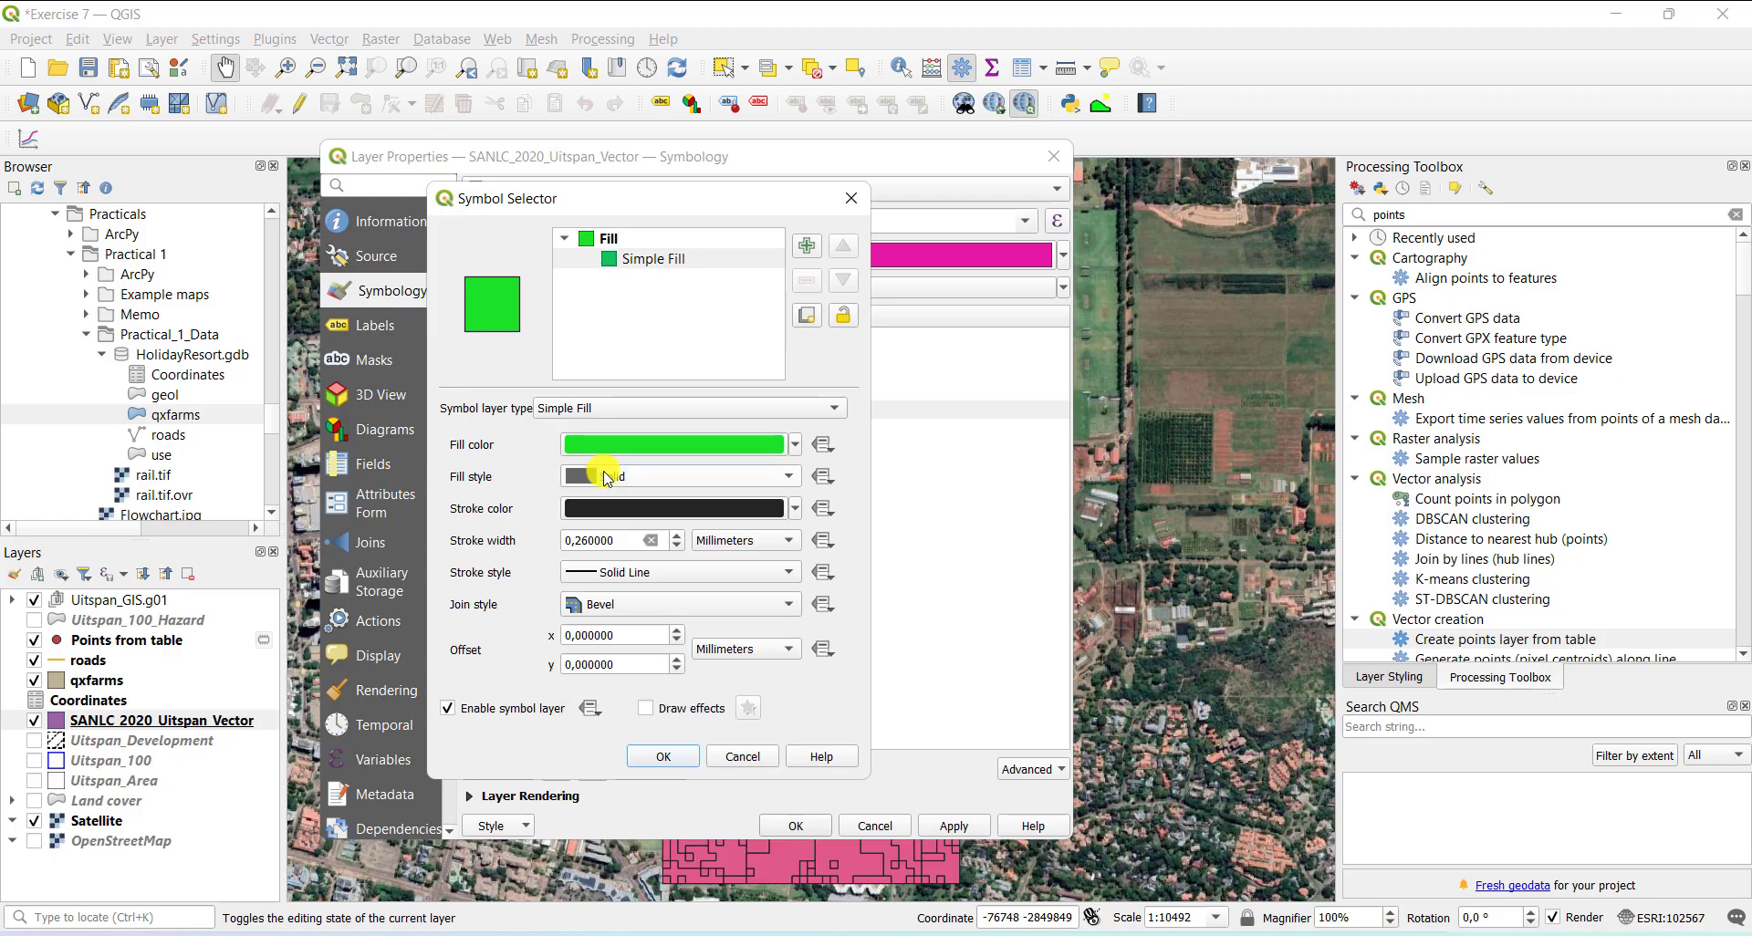
left_click(656, 575)
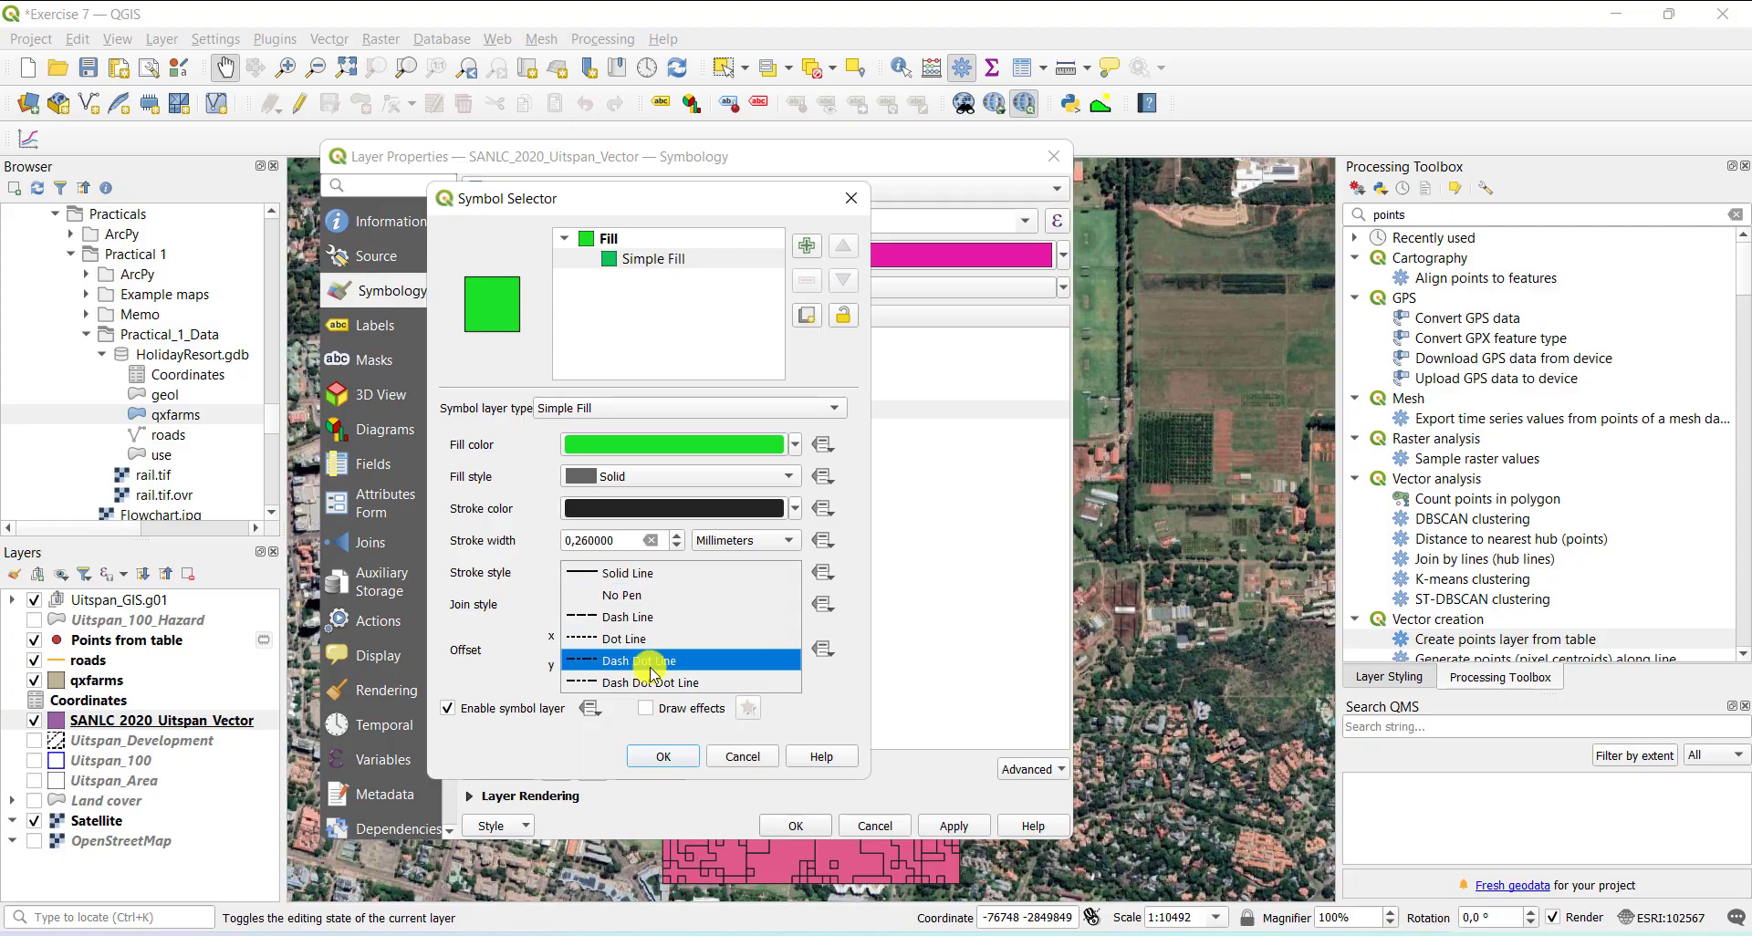
left_click(639, 593)
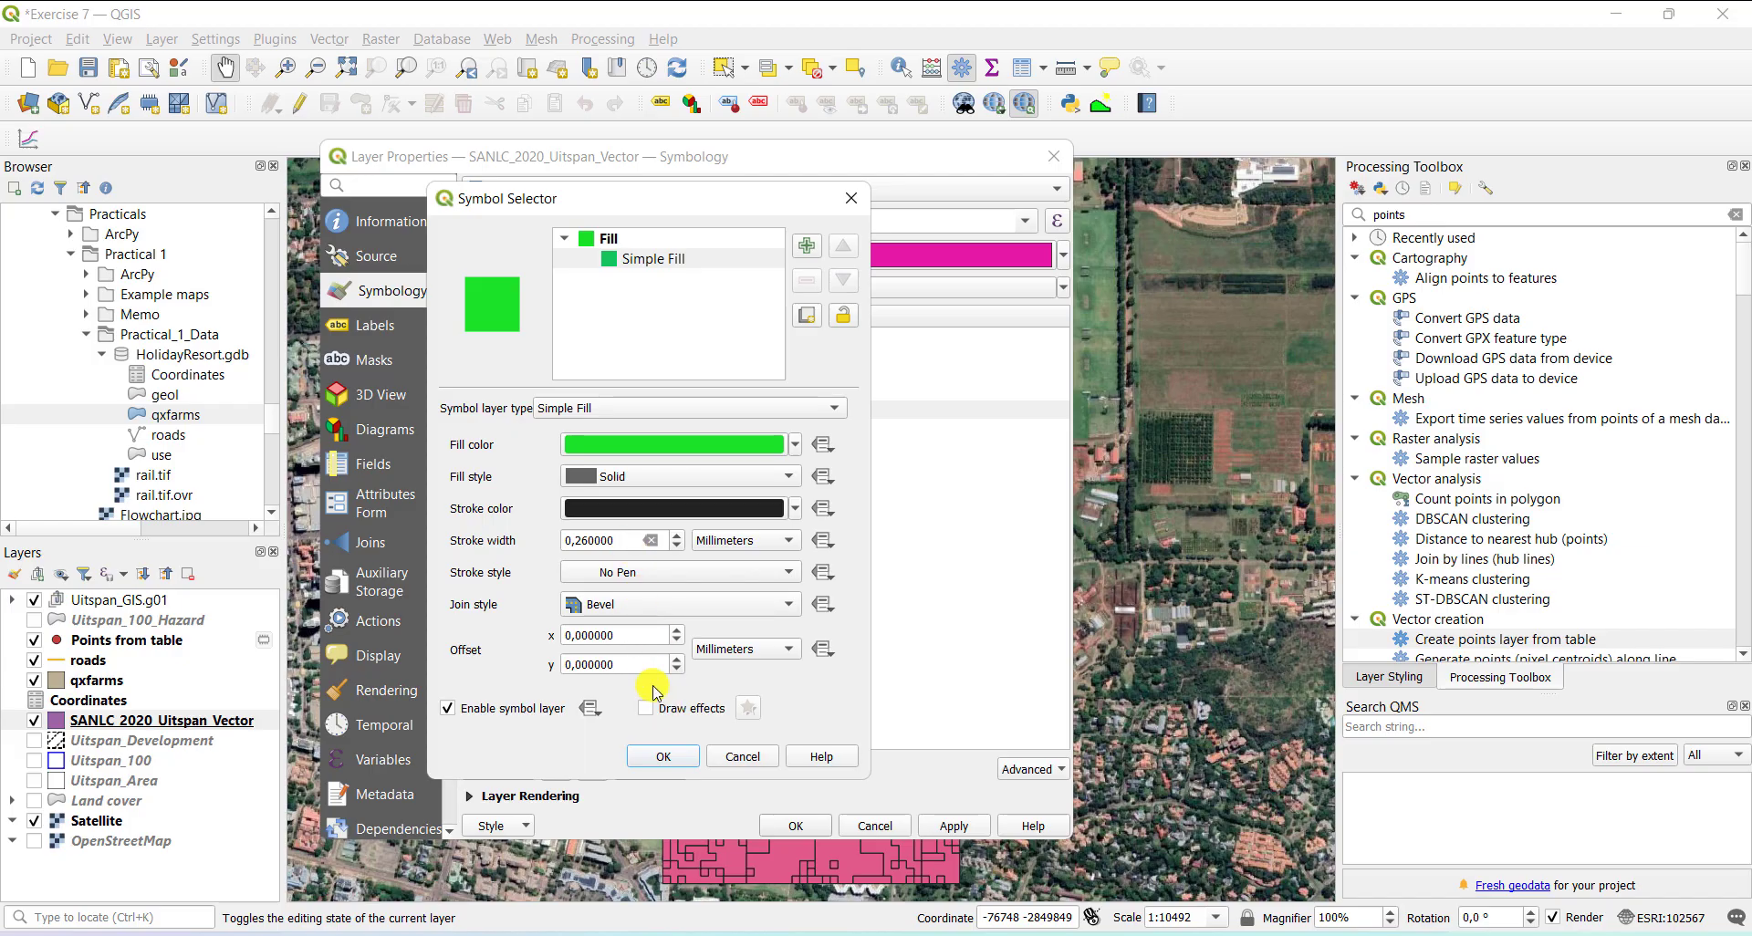
left_click(664, 757)
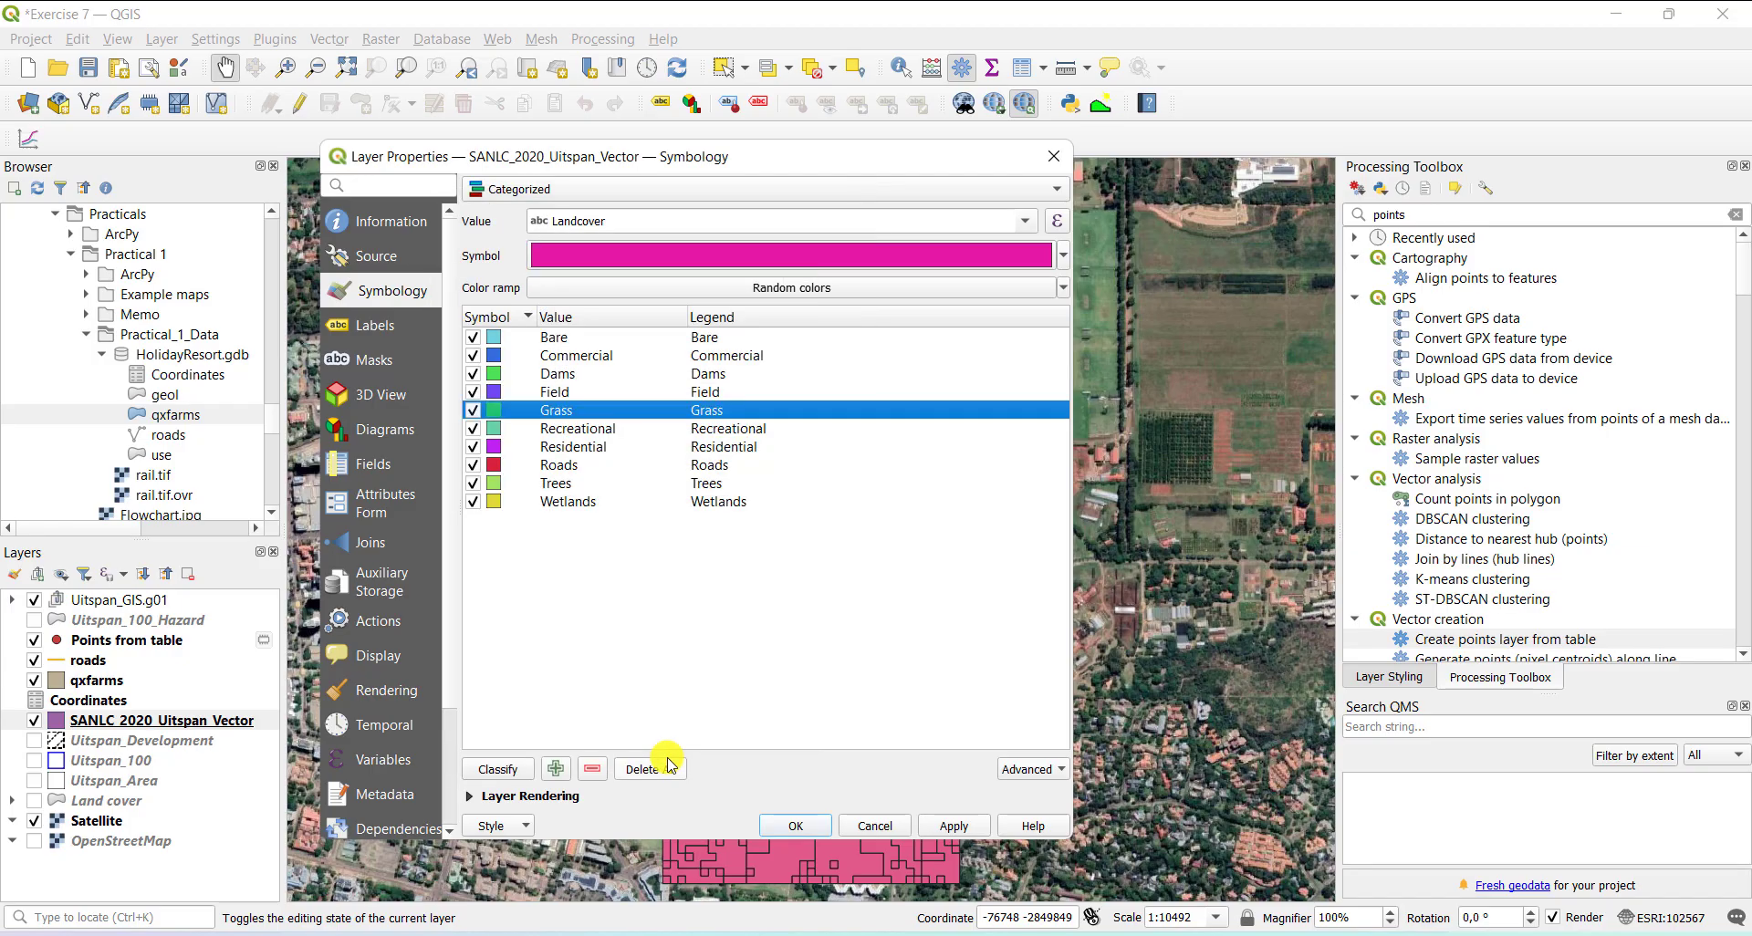
left_click(954, 824)
left_click_drag(714, 164, 1373, 200)
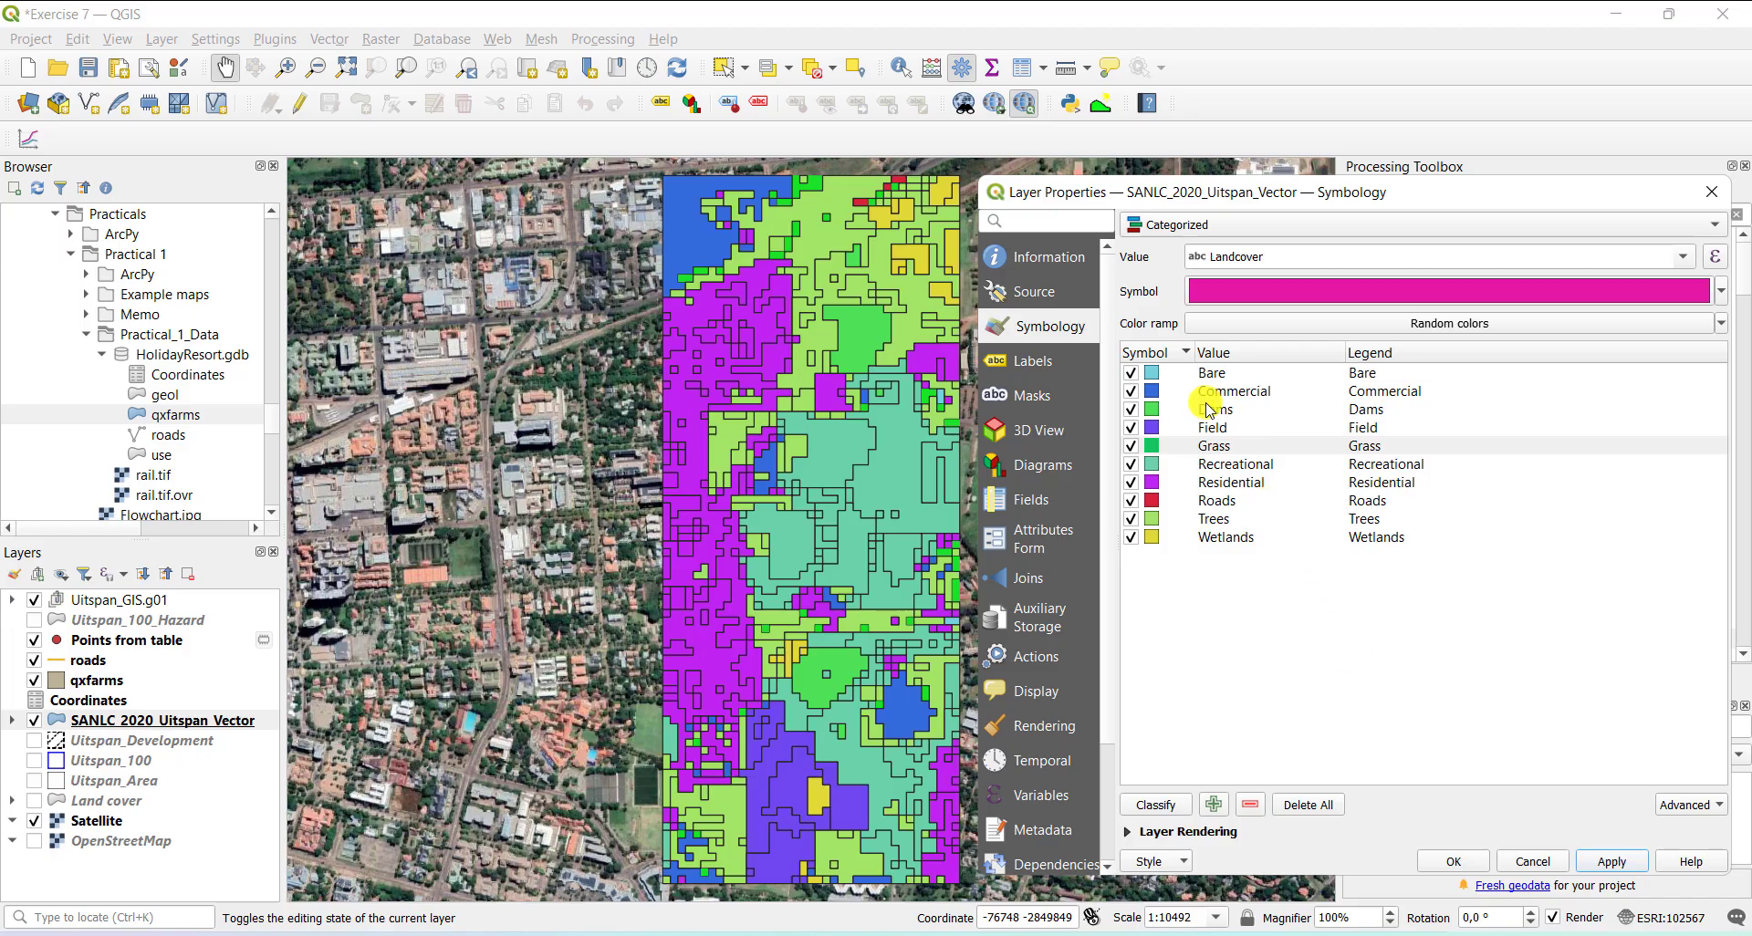
- Change the Commercial class's simple fill colour from blue to red
double_click(1152, 399)
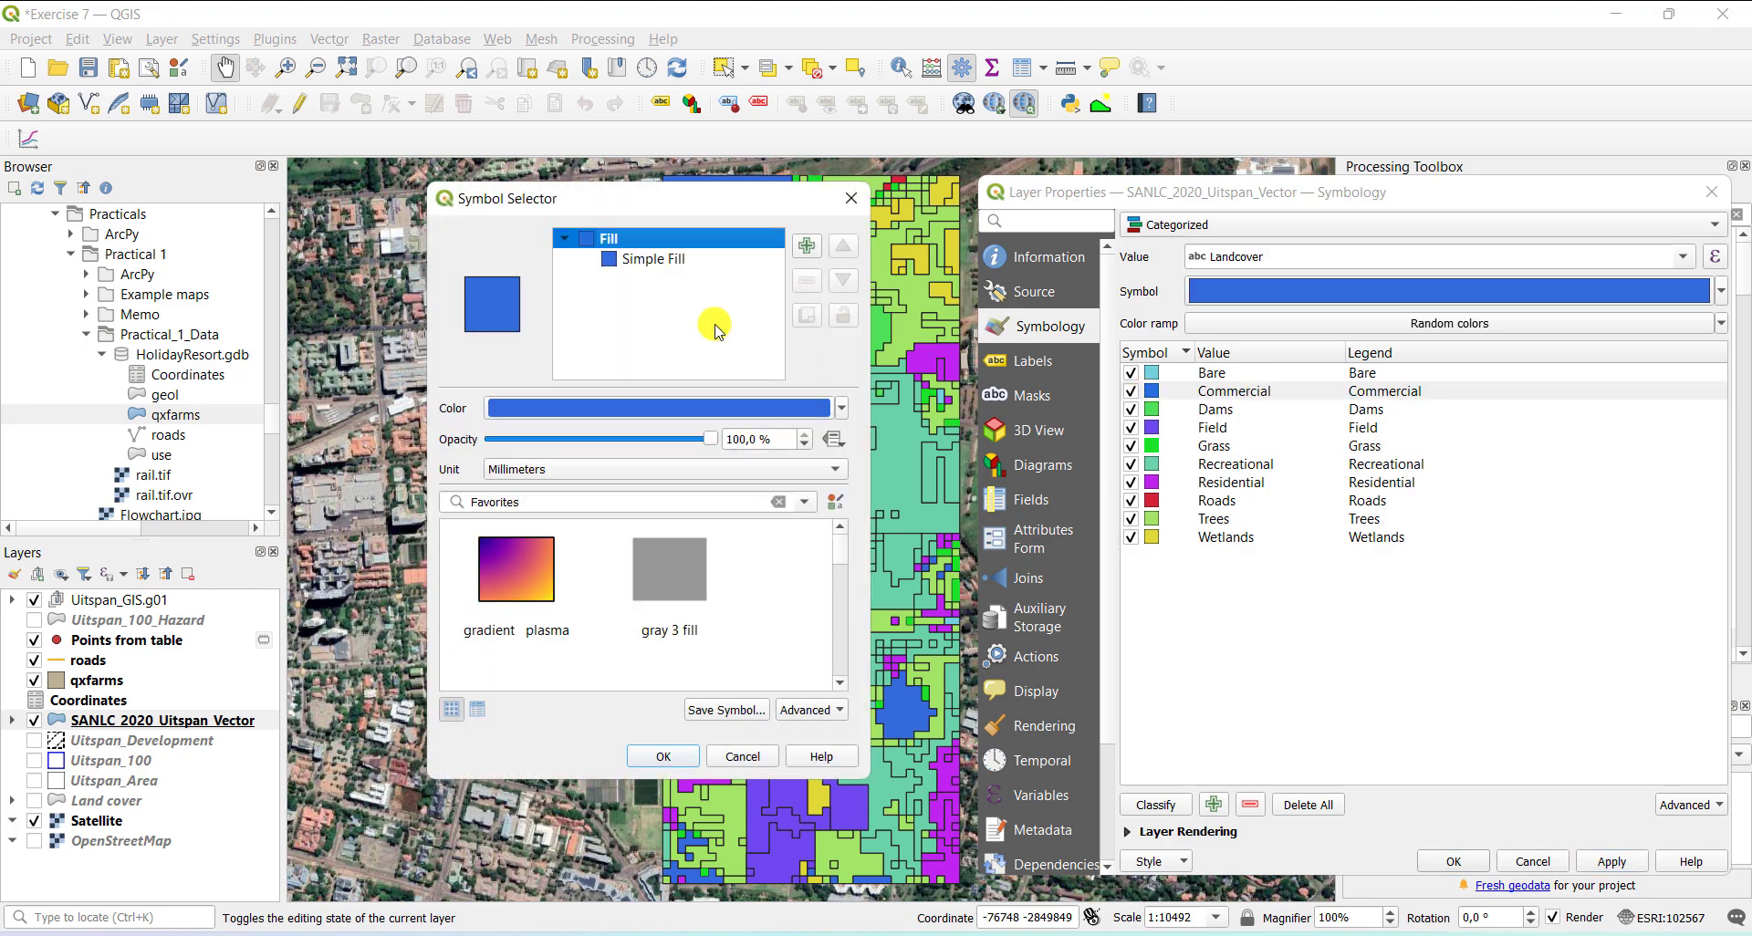
left_click(636, 265)
left_click(638, 446)
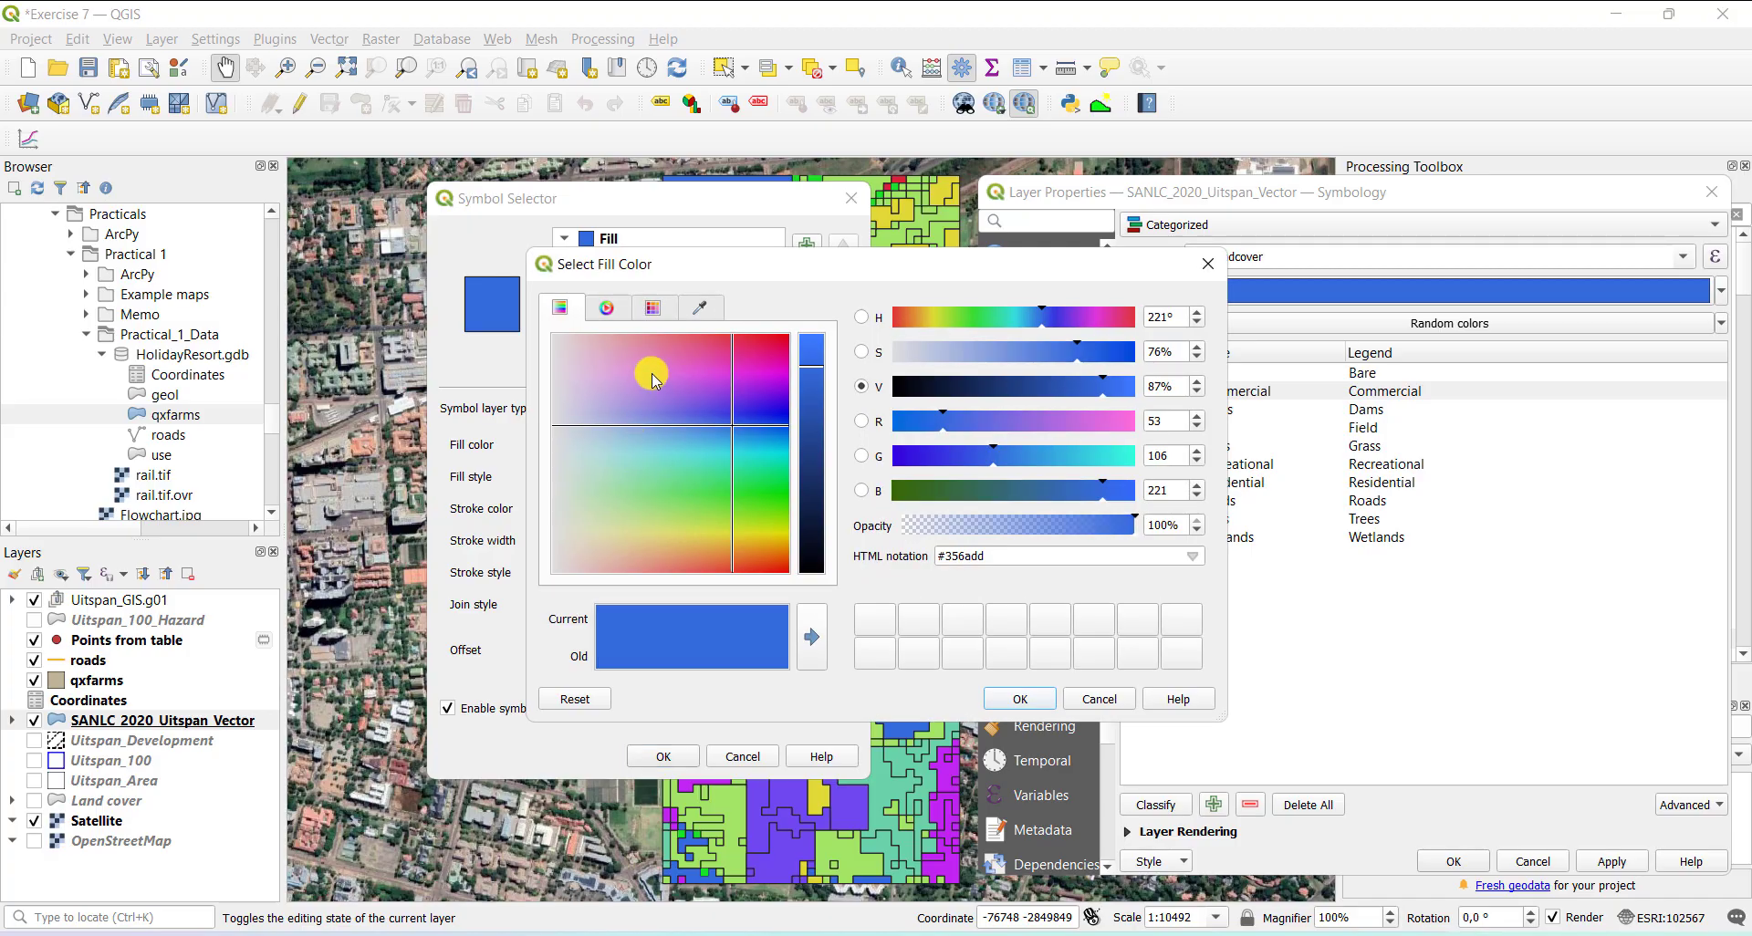
left_click(607, 307)
left_click(797, 445)
left_click(1020, 699)
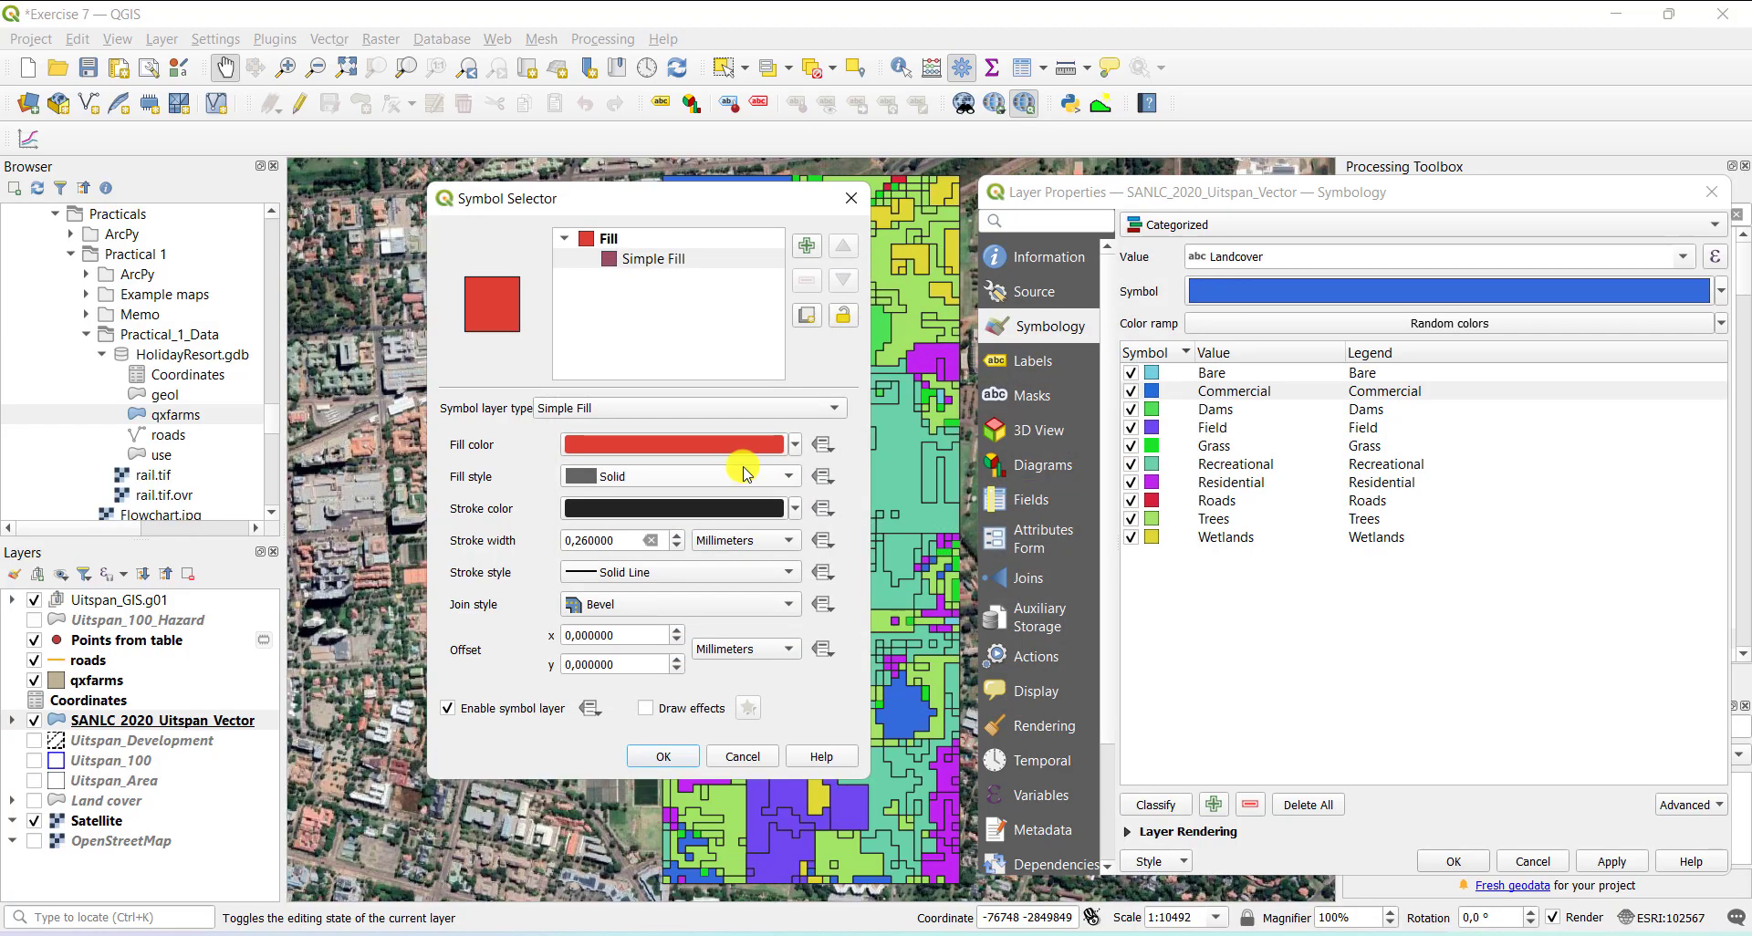
- Set the Commercial outline to No Pen, confirm the symbol, and apply it to the map
left_click(714, 509)
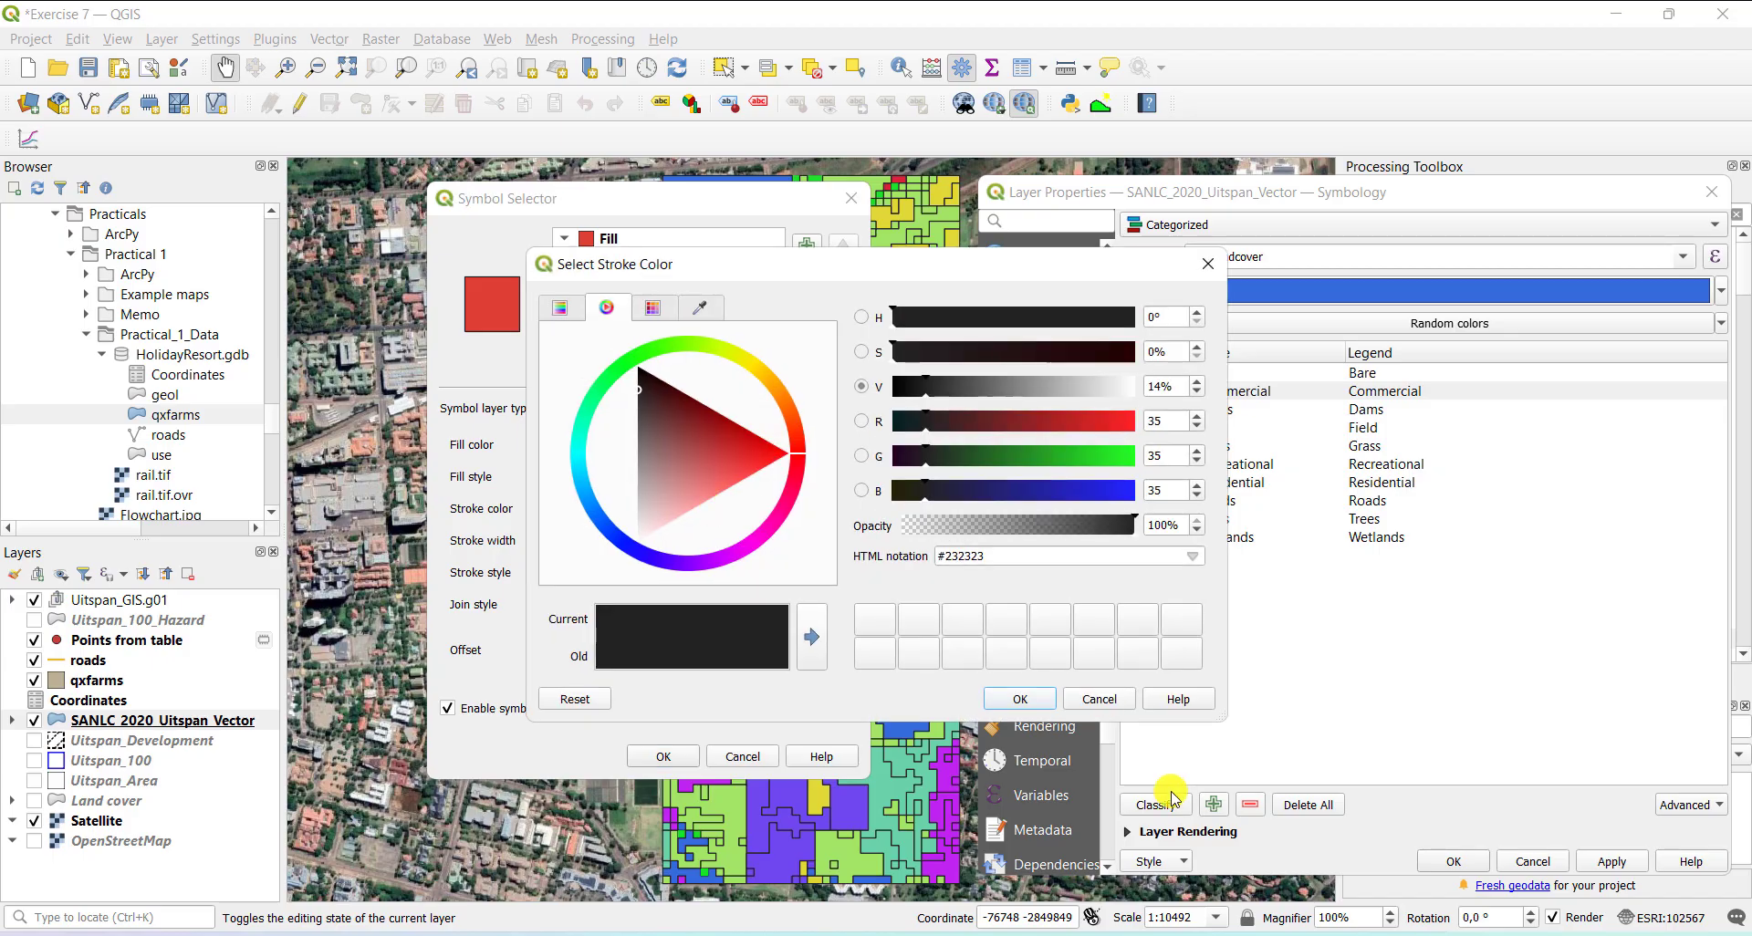
left_click(1095, 699)
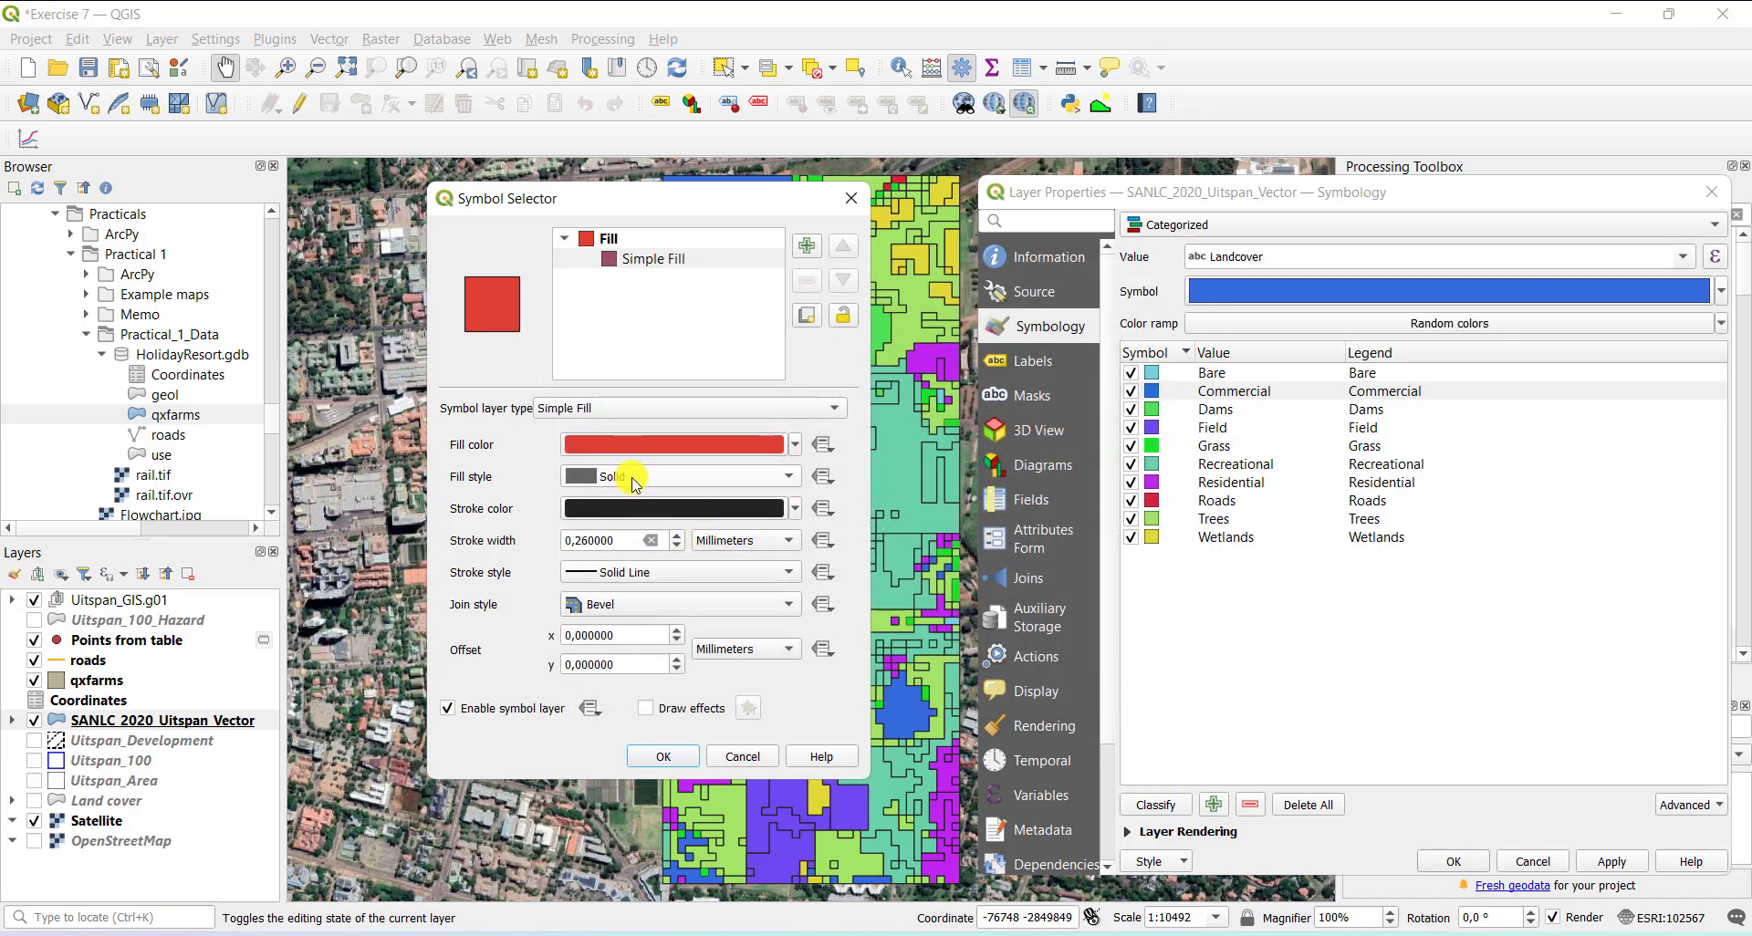
left_click(628, 574)
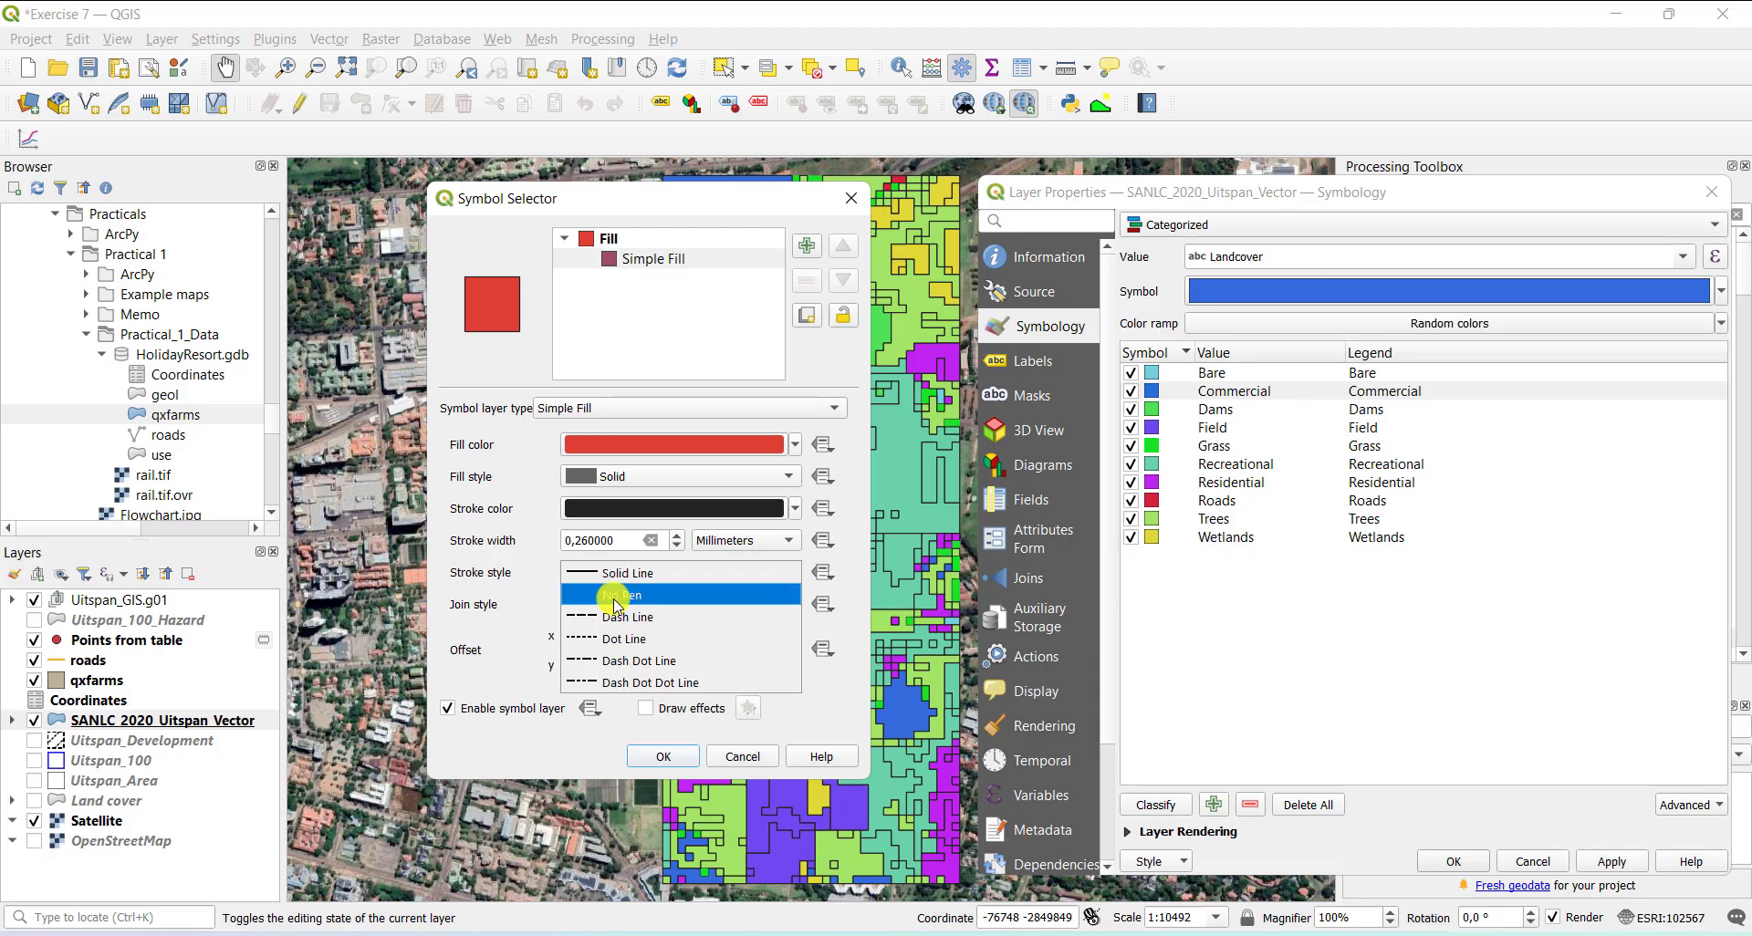
left_click(620, 596)
left_click(677, 761)
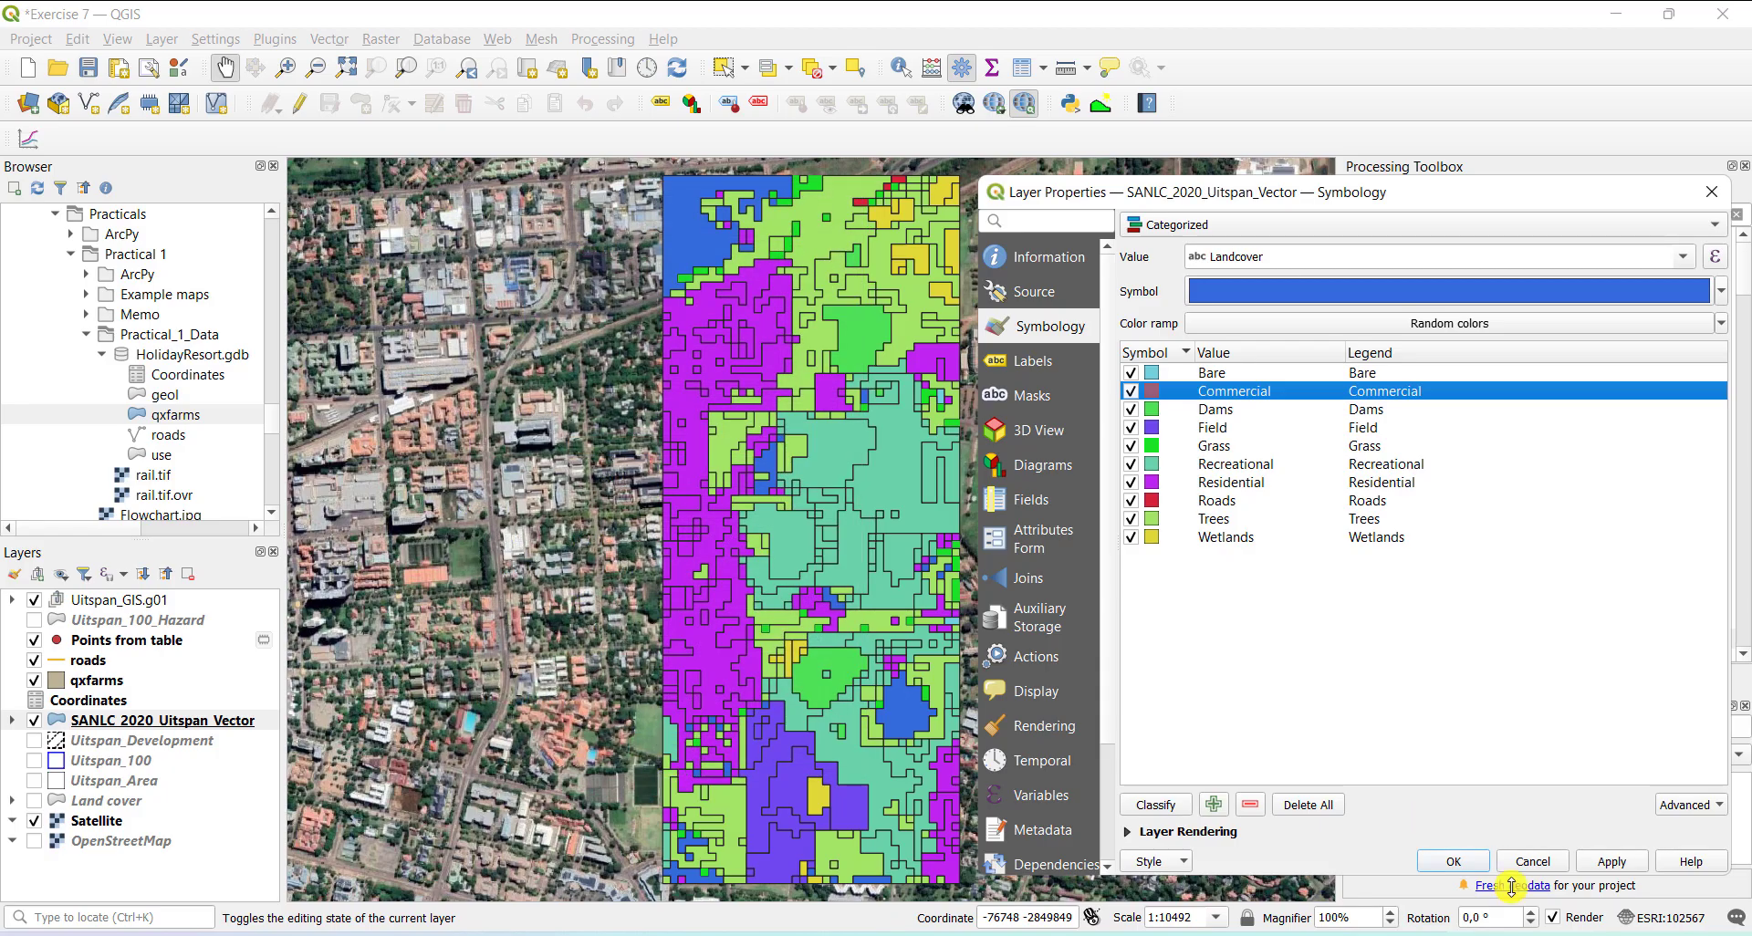
left_click(1612, 862)
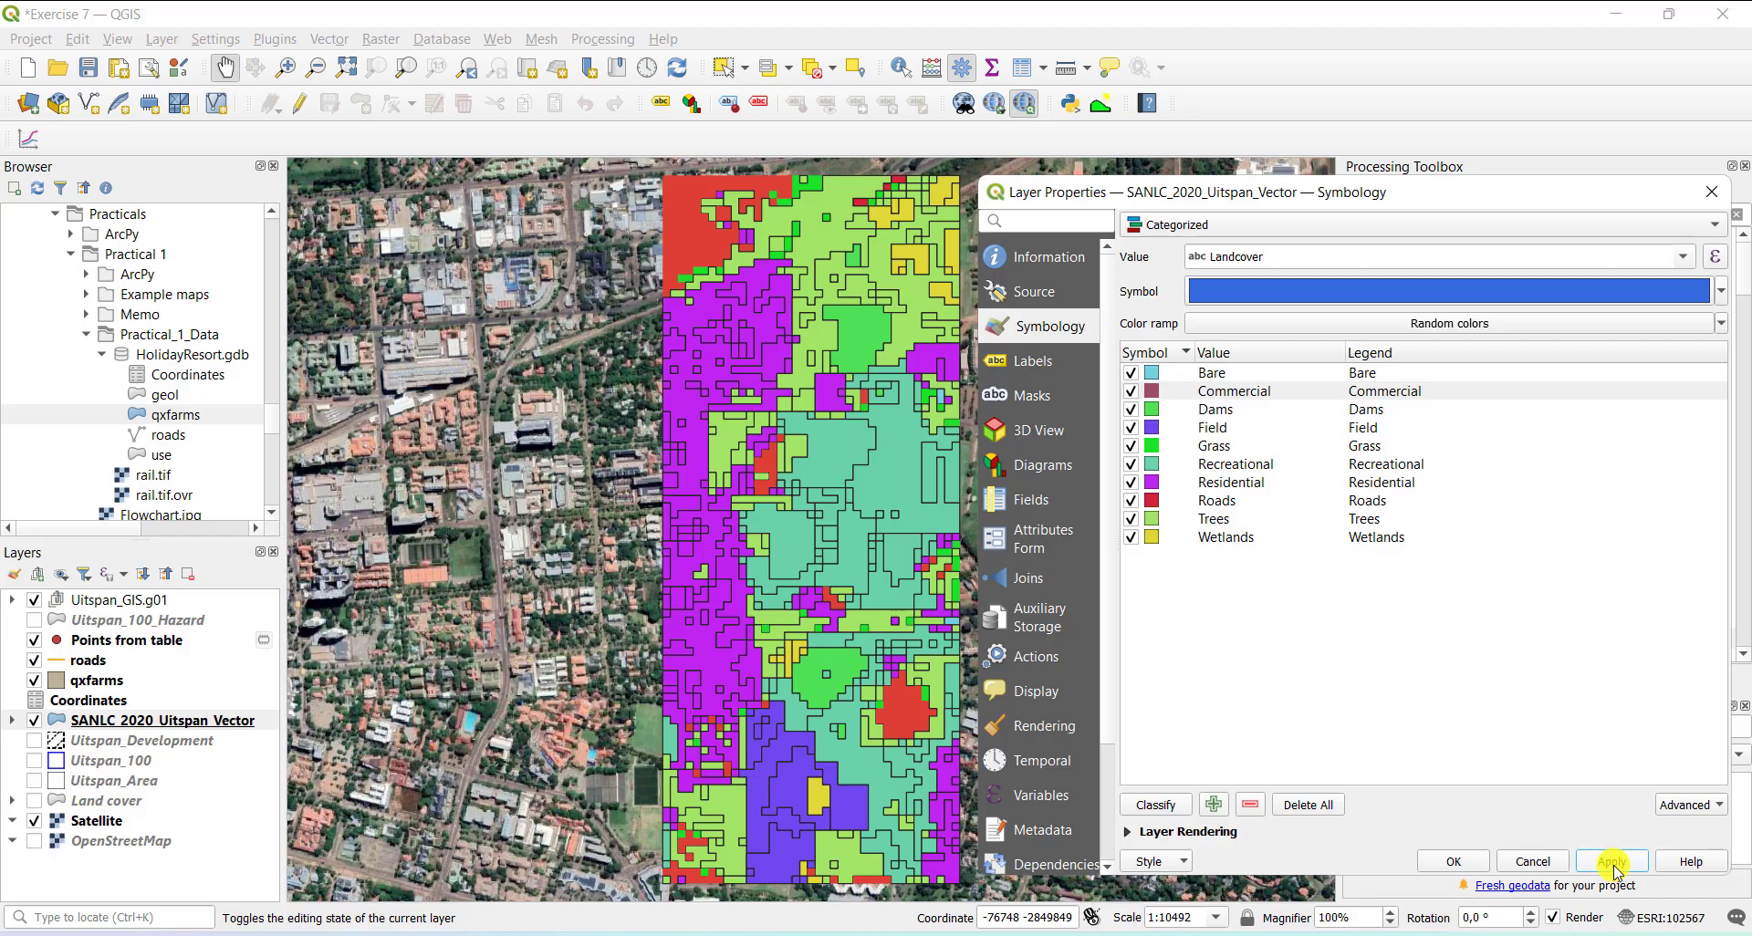
- Change the Wetlands class's simple fill colour to blue
double_click(1152, 538)
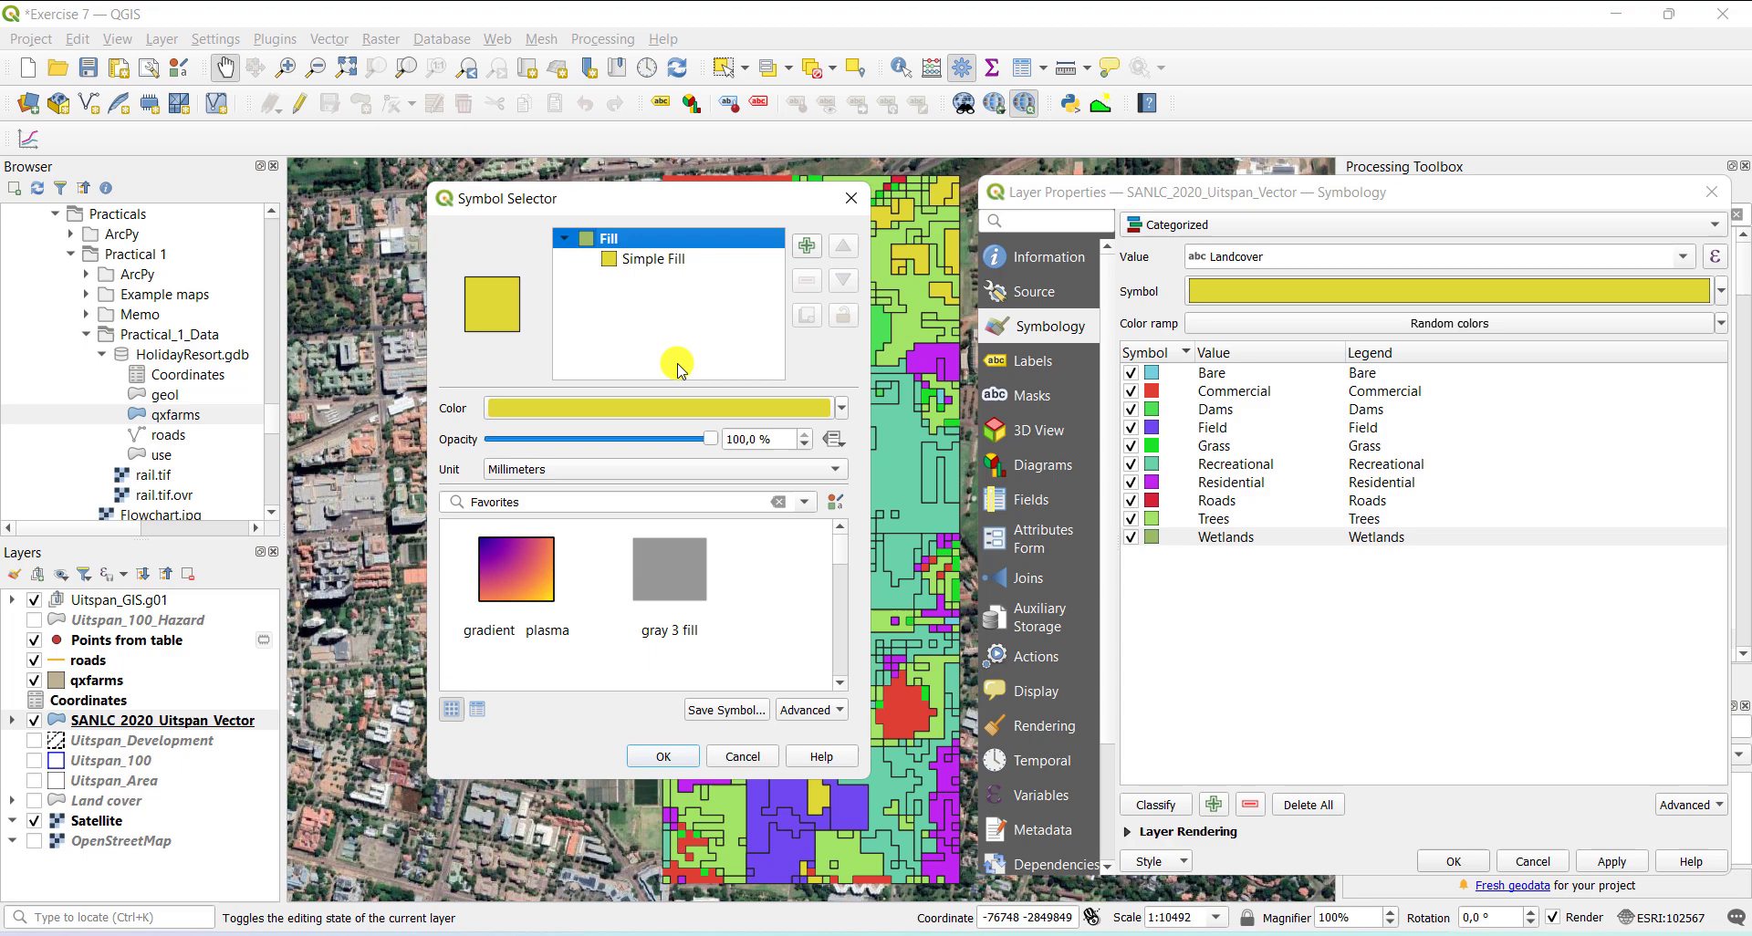
left_click(644, 261)
left_click(651, 445)
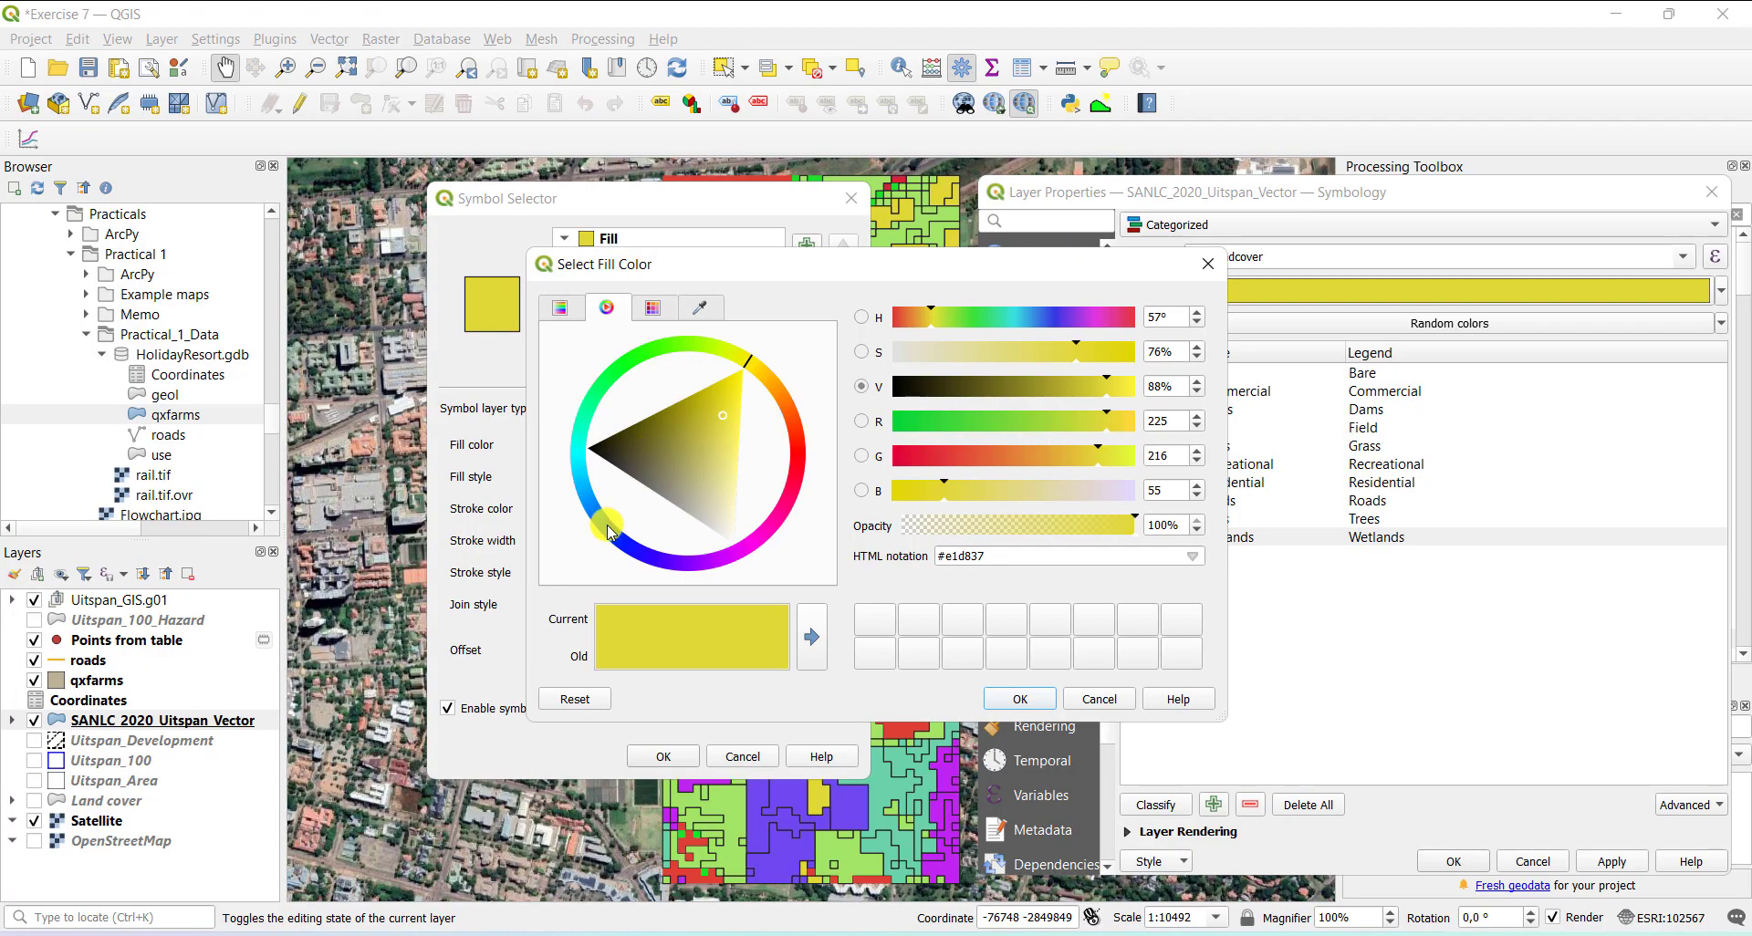
left_click(604, 522)
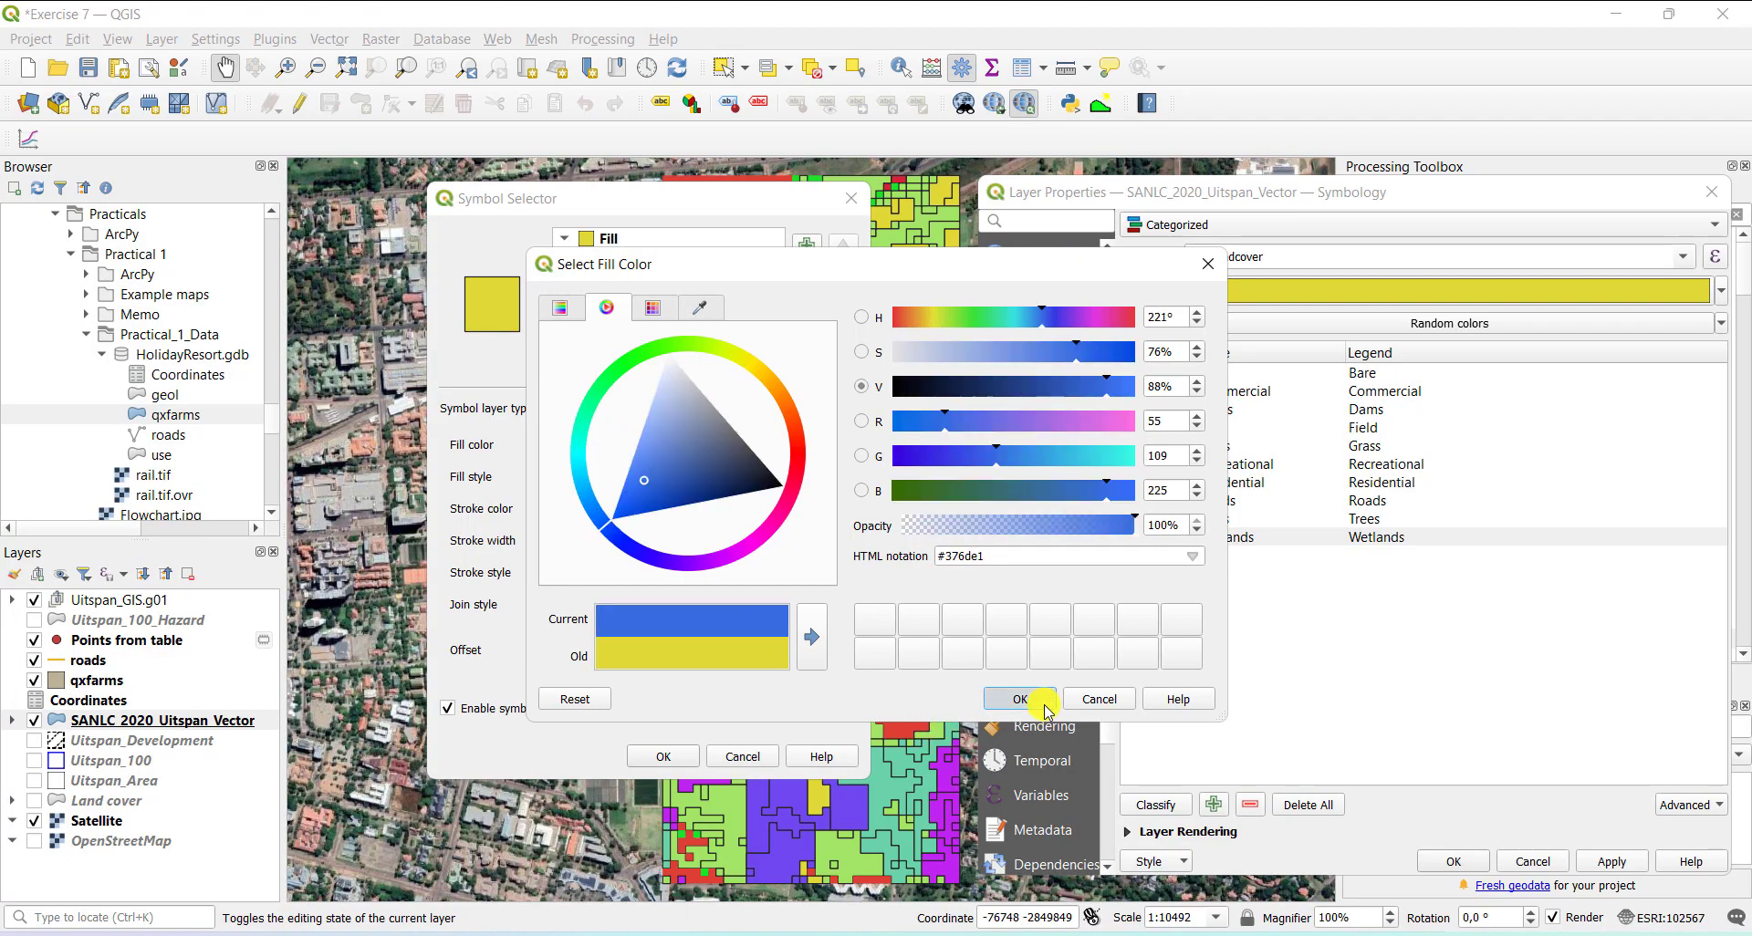
left_click(1020, 699)
- Give Wetlands a BDiagonal hatch fill and Dash Dot outline, then apply to the map
left_click(641, 479)
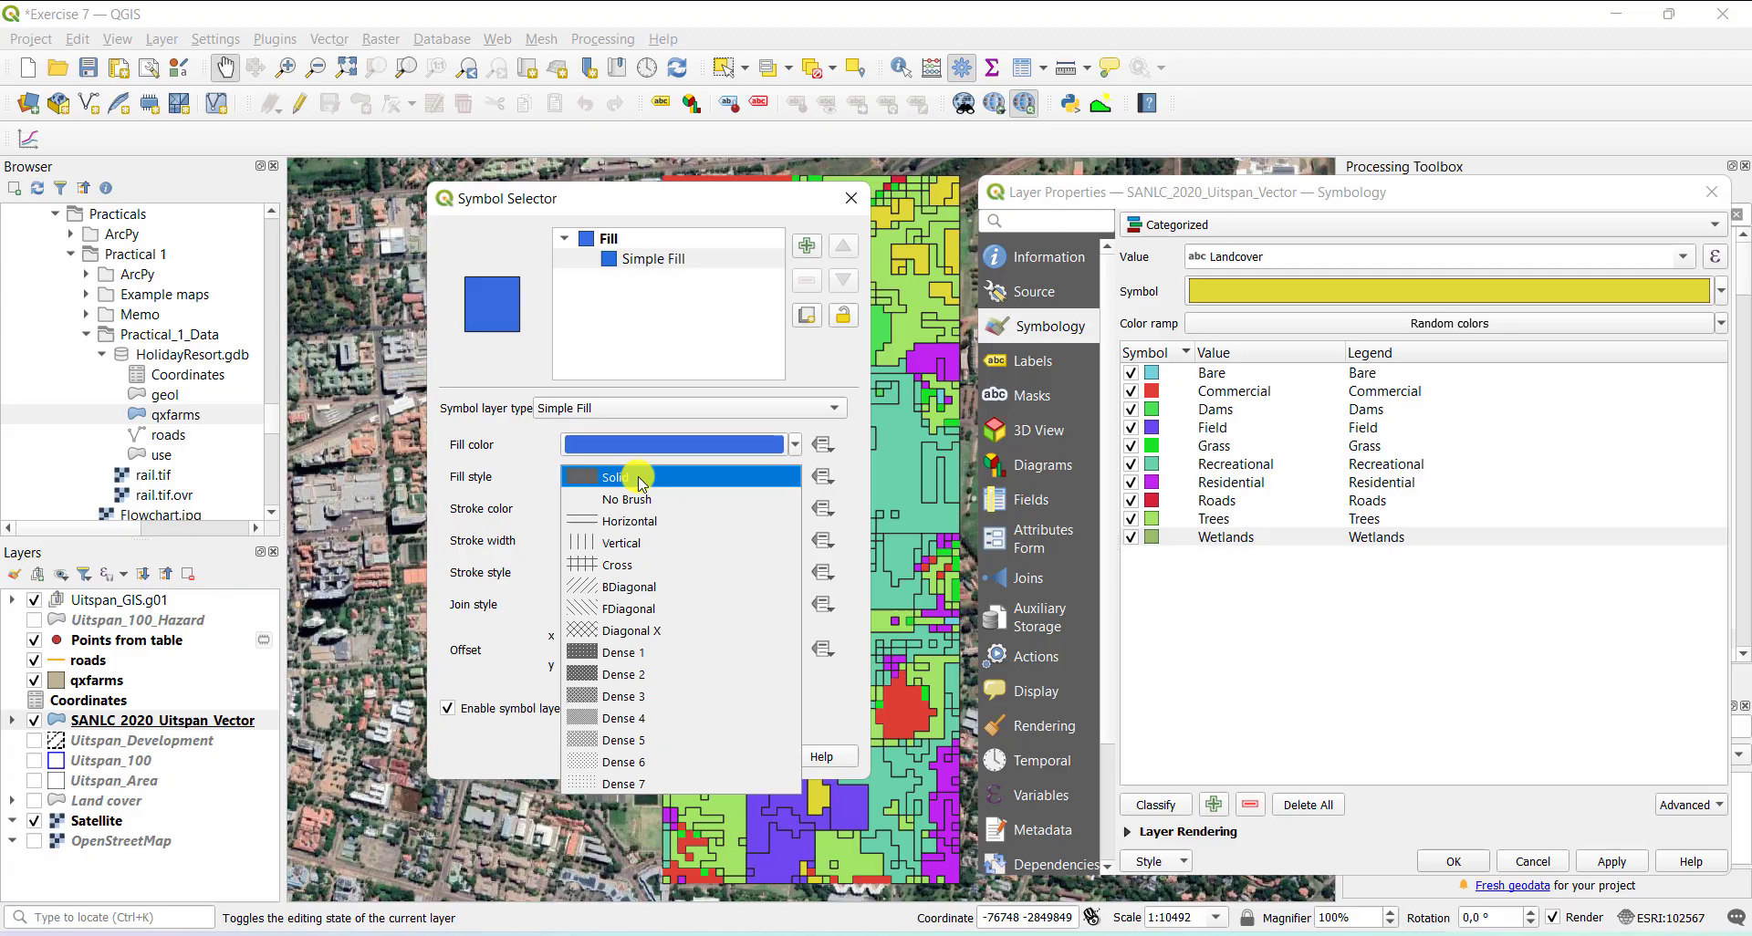
left_click(650, 589)
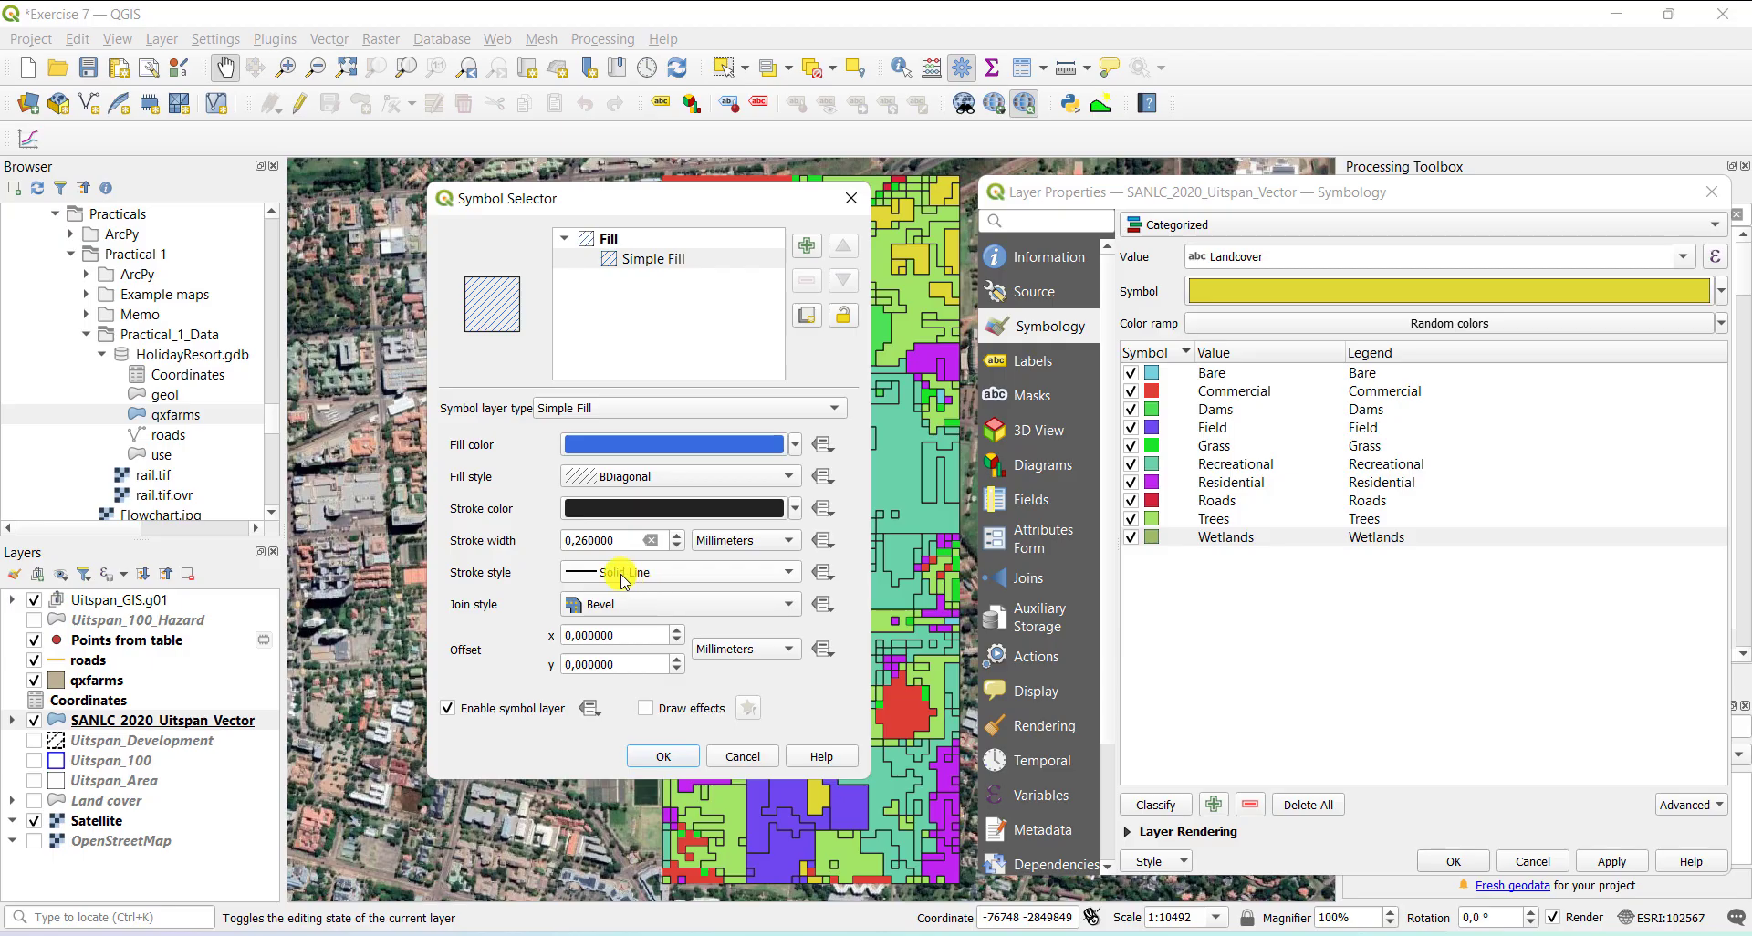
left_click(625, 575)
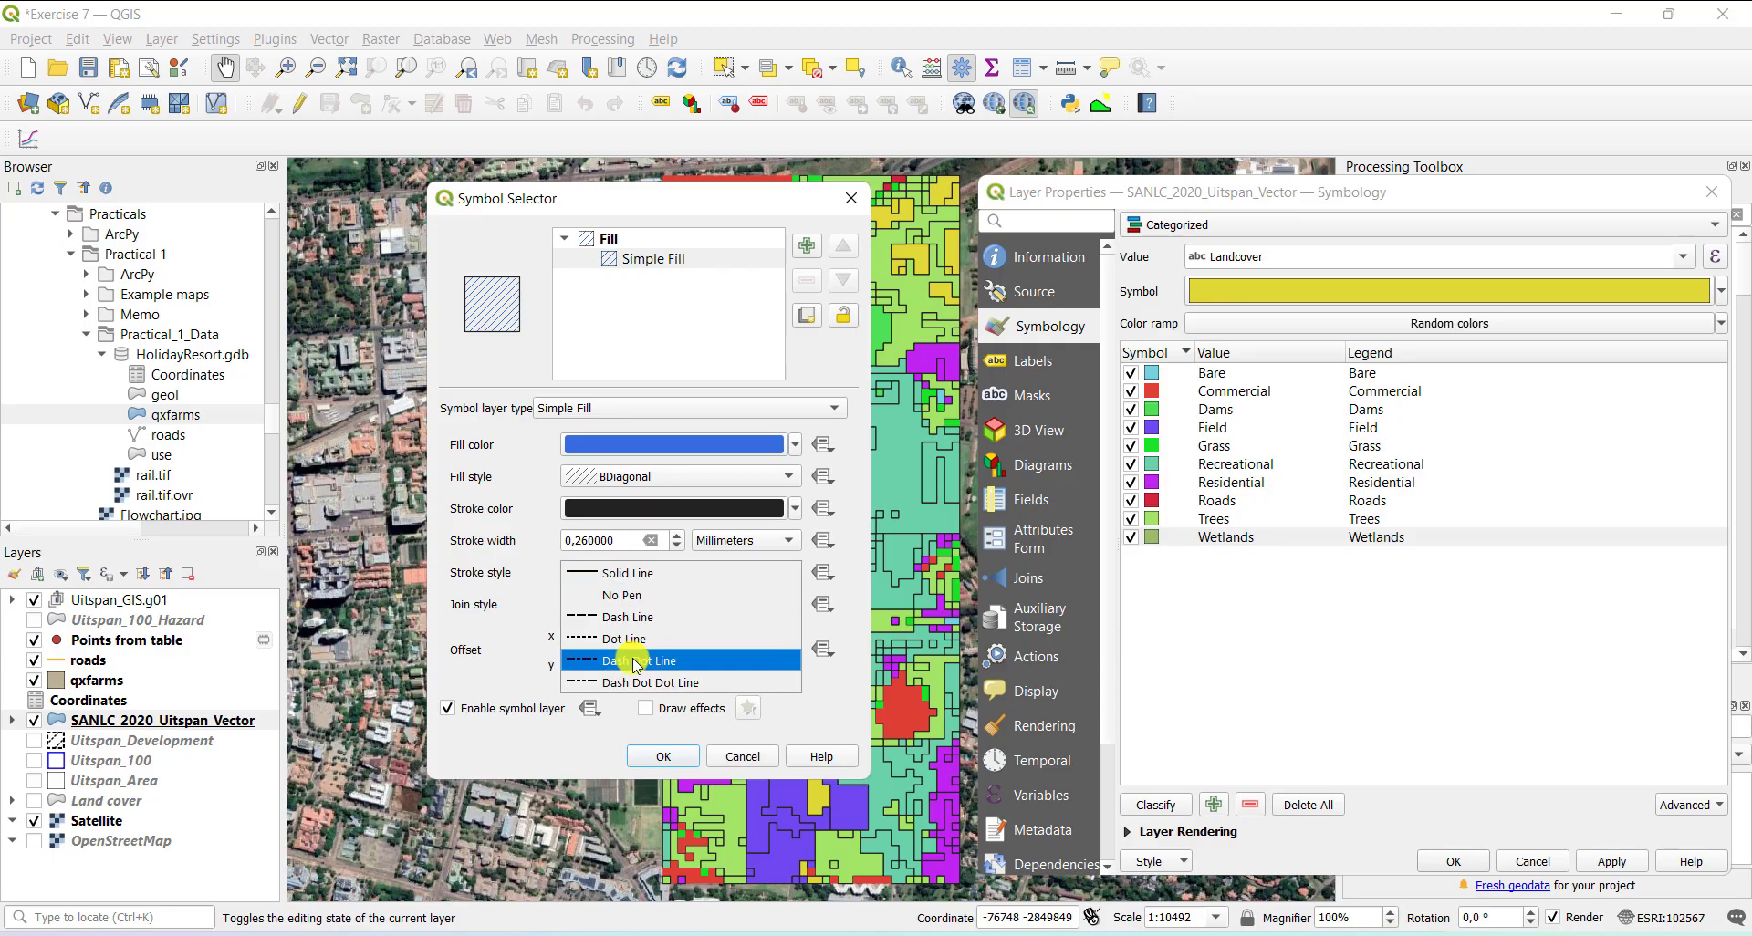
left_click(636, 663)
left_click(663, 757)
left_click(1606, 860)
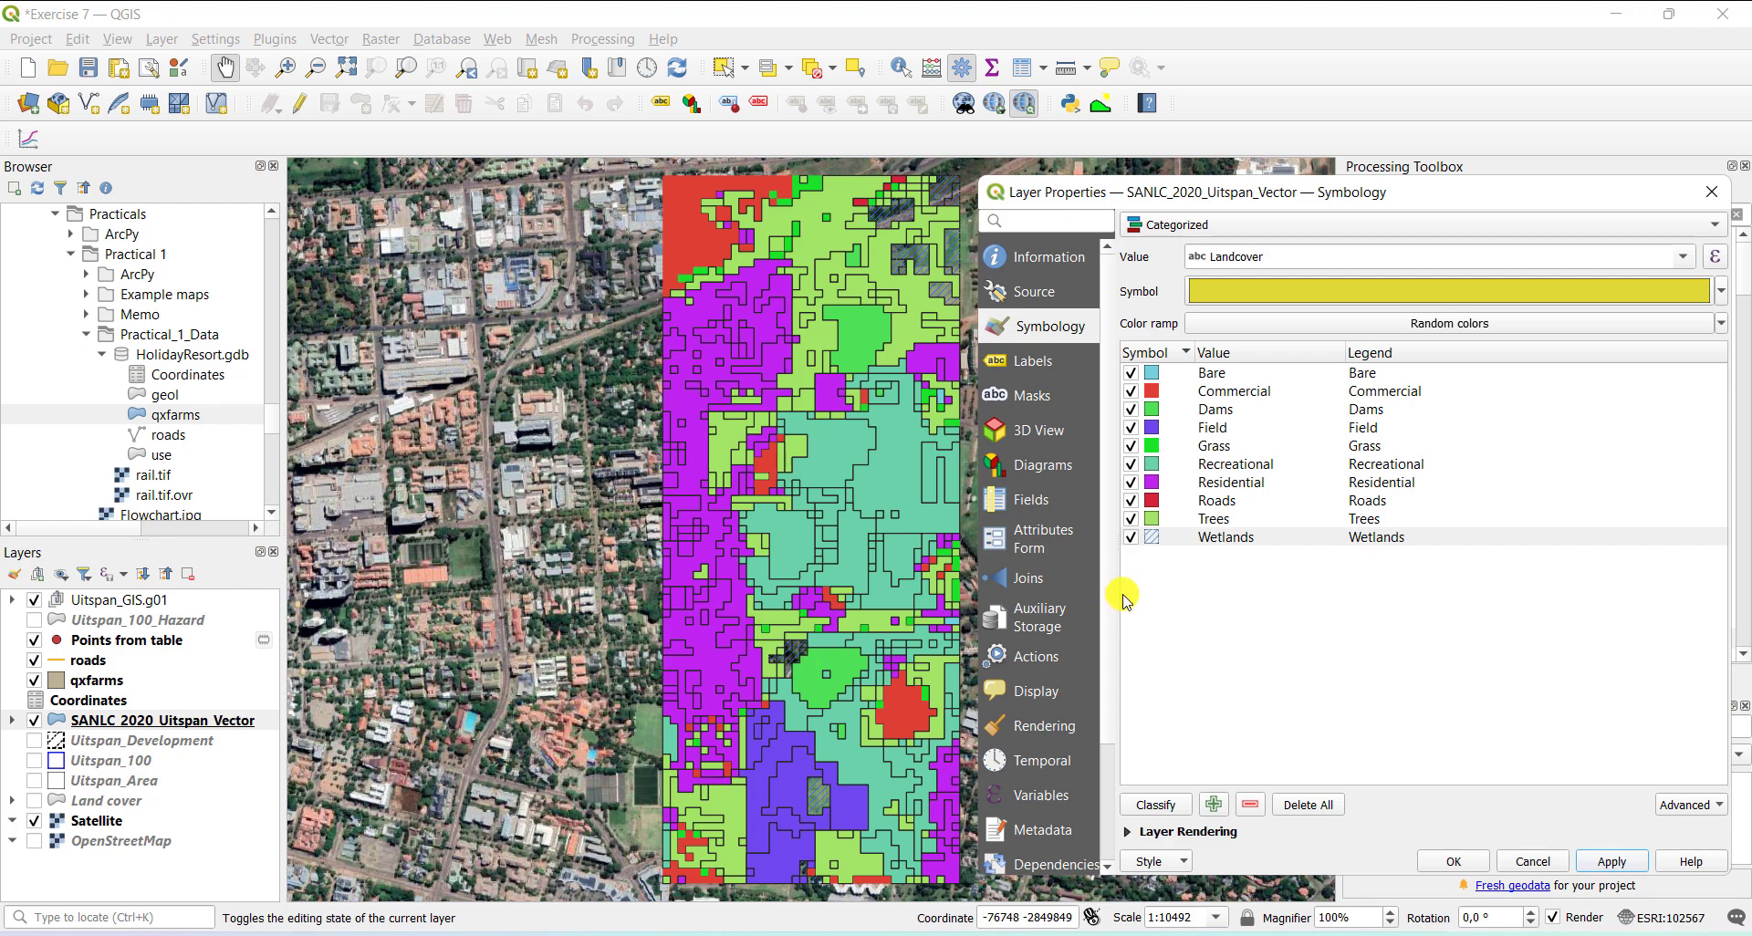
- Set the Dams class fill colour to blue
double_click(1151, 417)
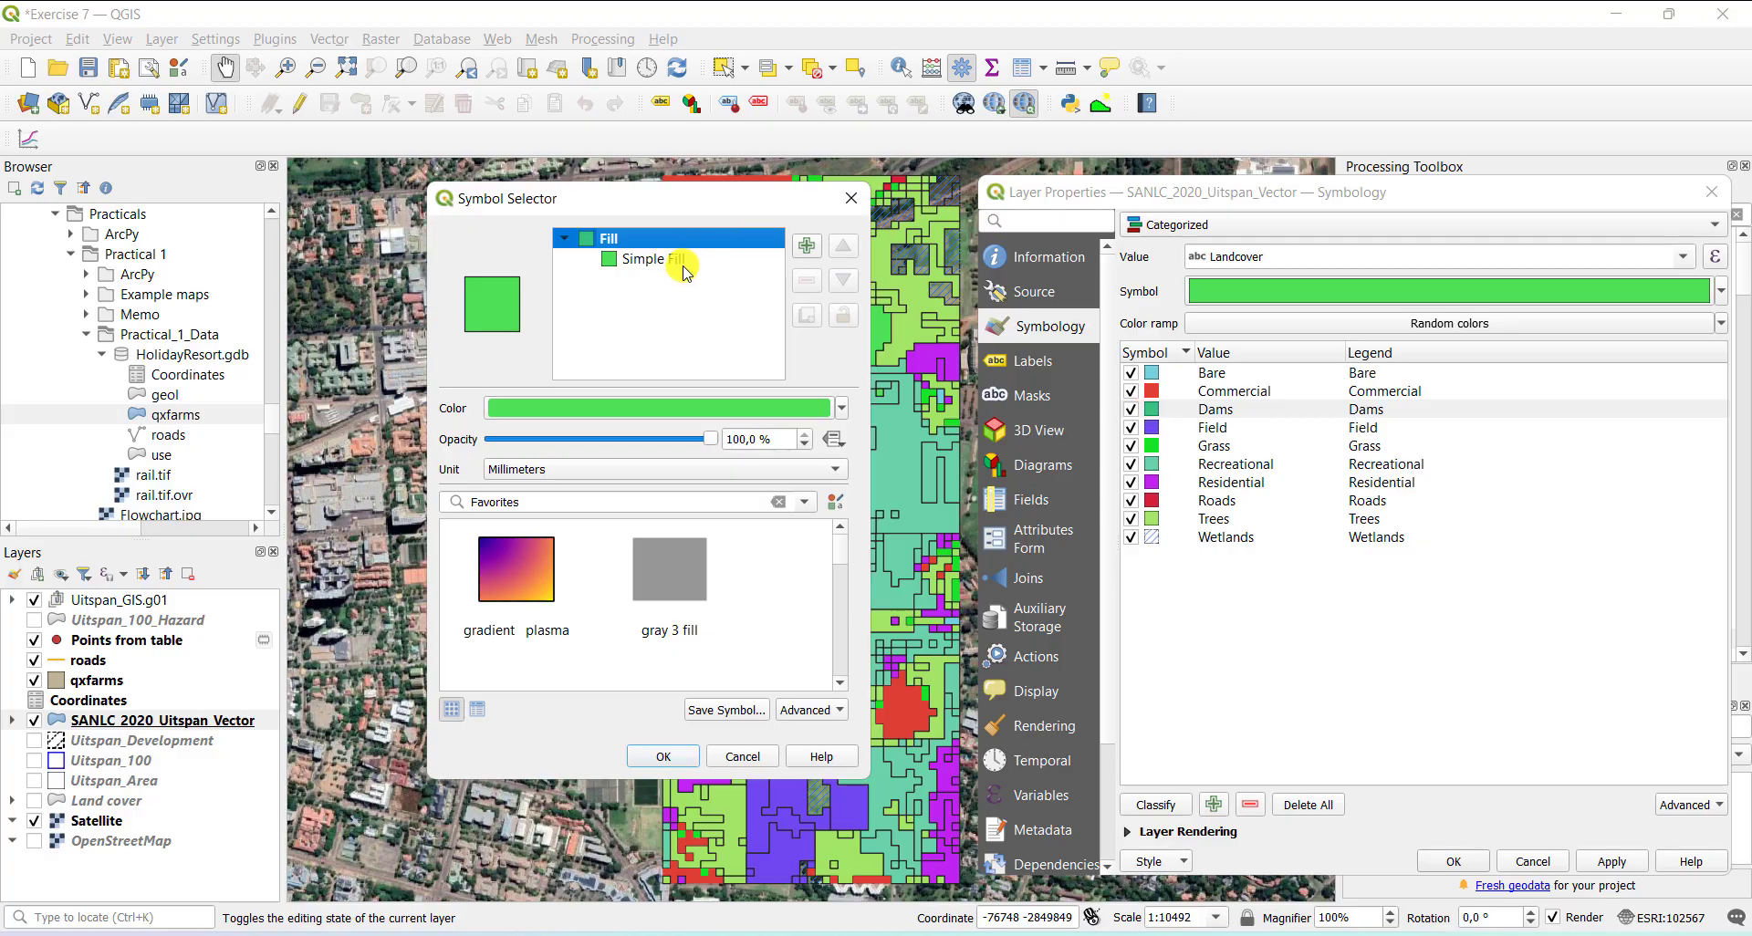
left_click(651, 263)
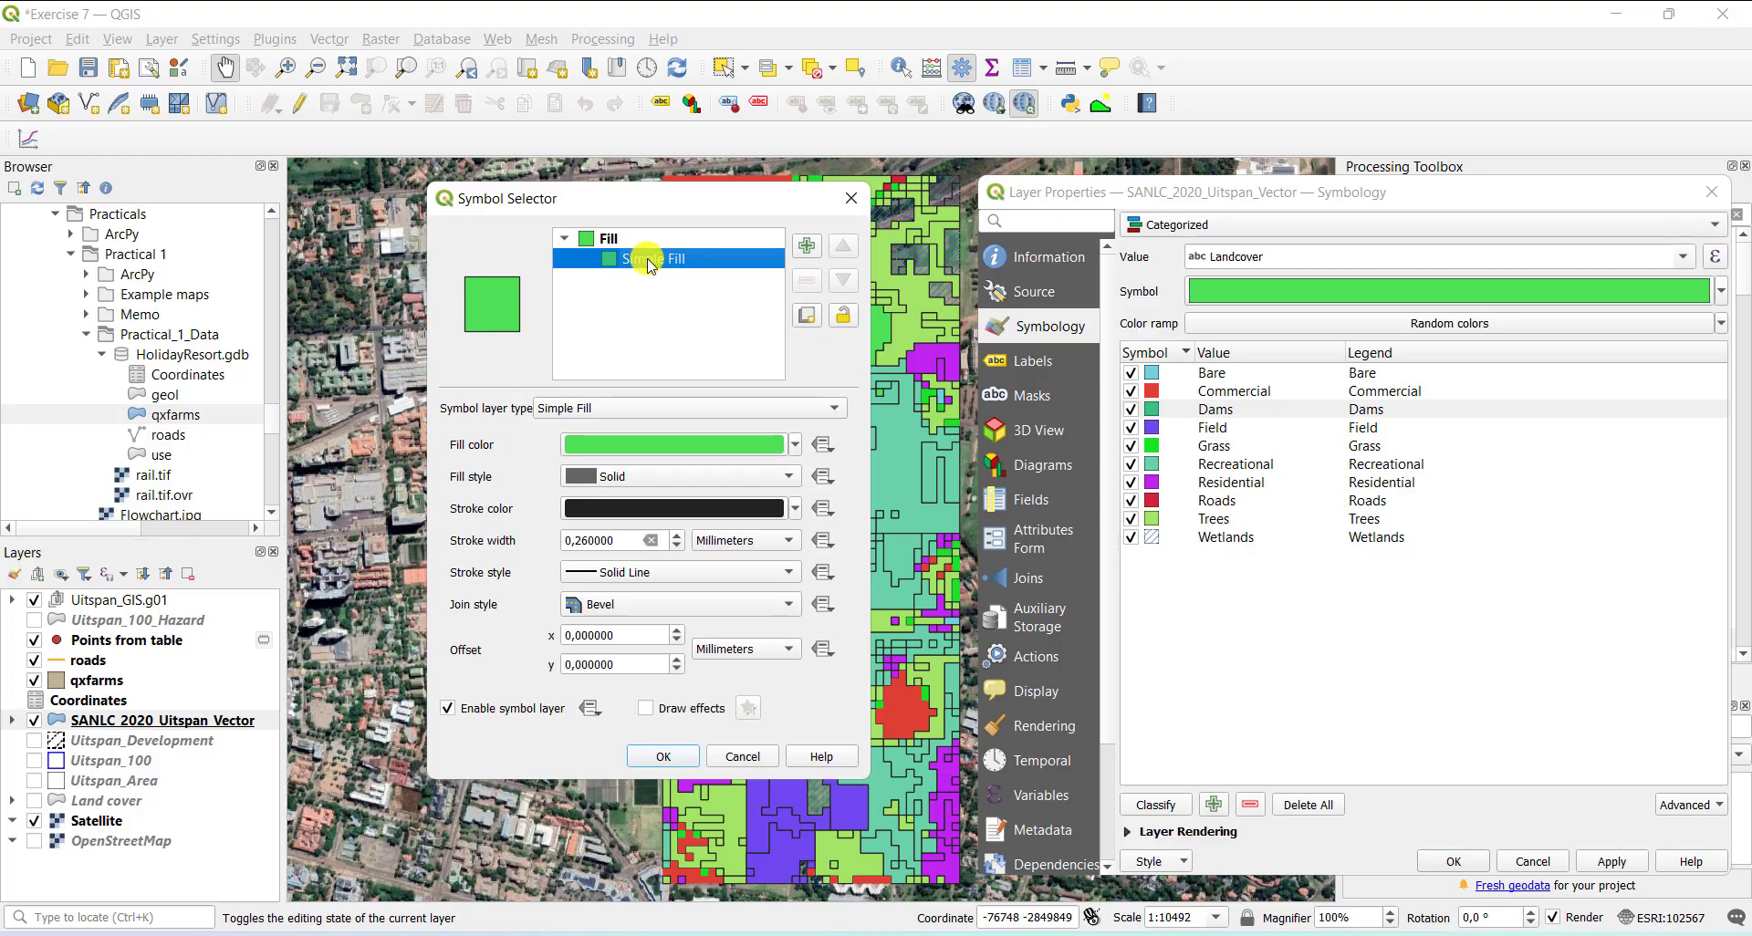
left_click(651, 445)
left_click(1019, 699)
left_click(678, 759)
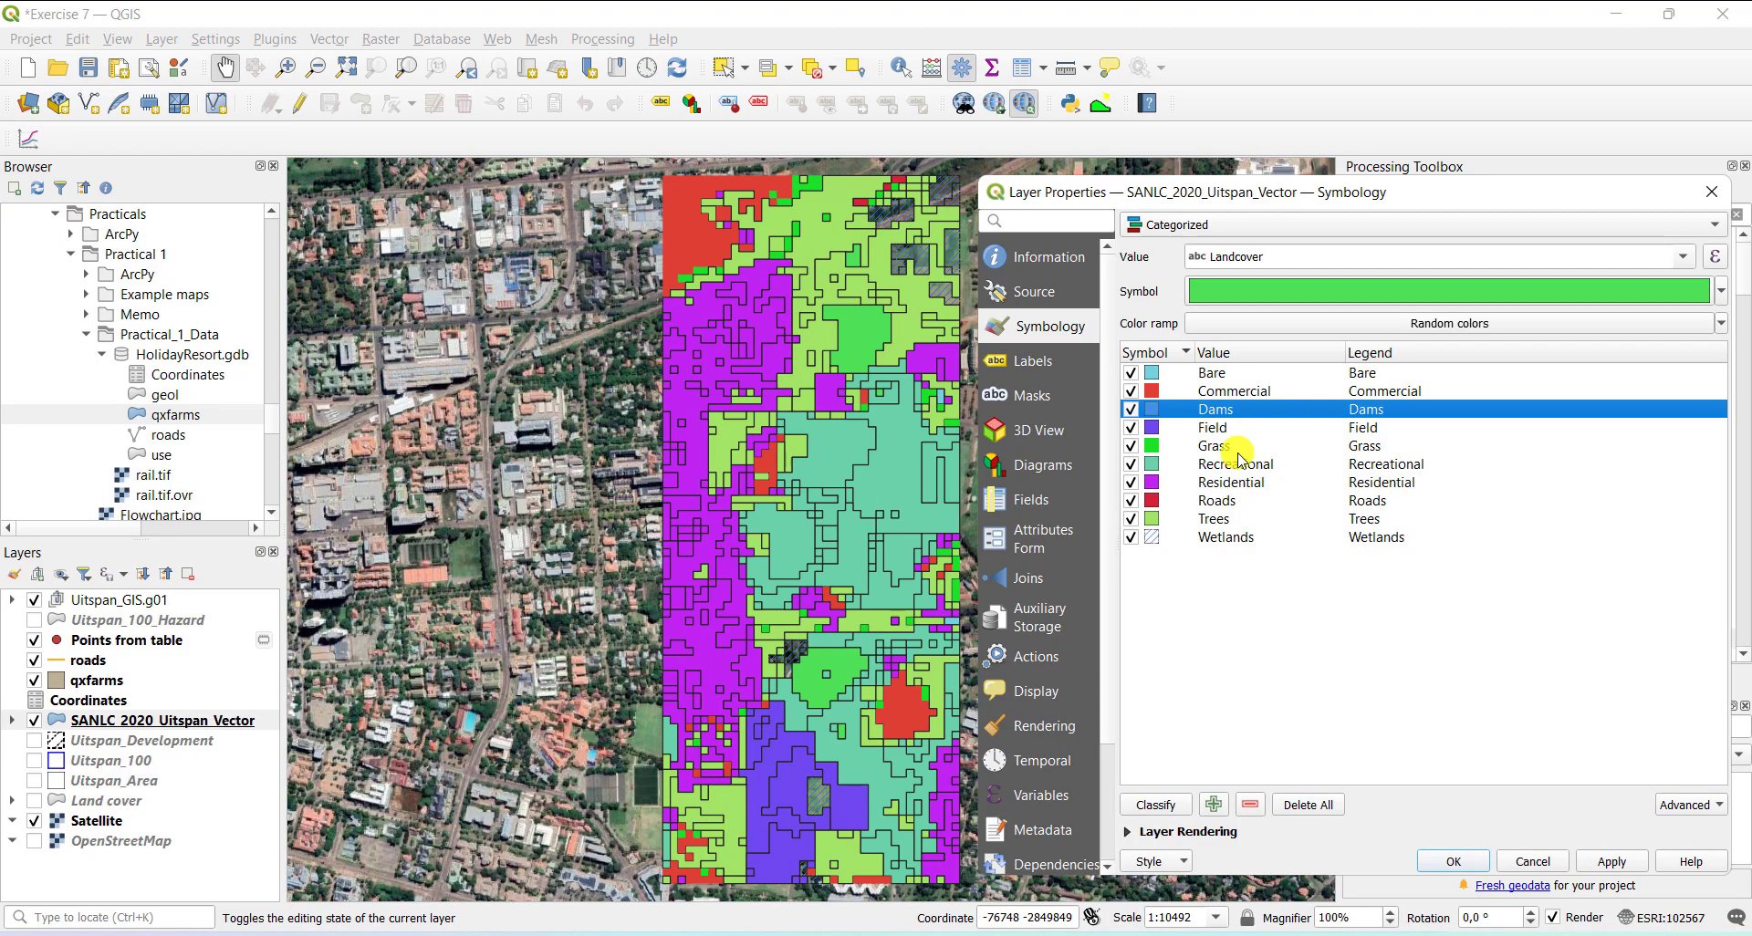
- Give the Field class a yellow-green Dense 6 fill and close Layer Properties with OK
double_click(1155, 429)
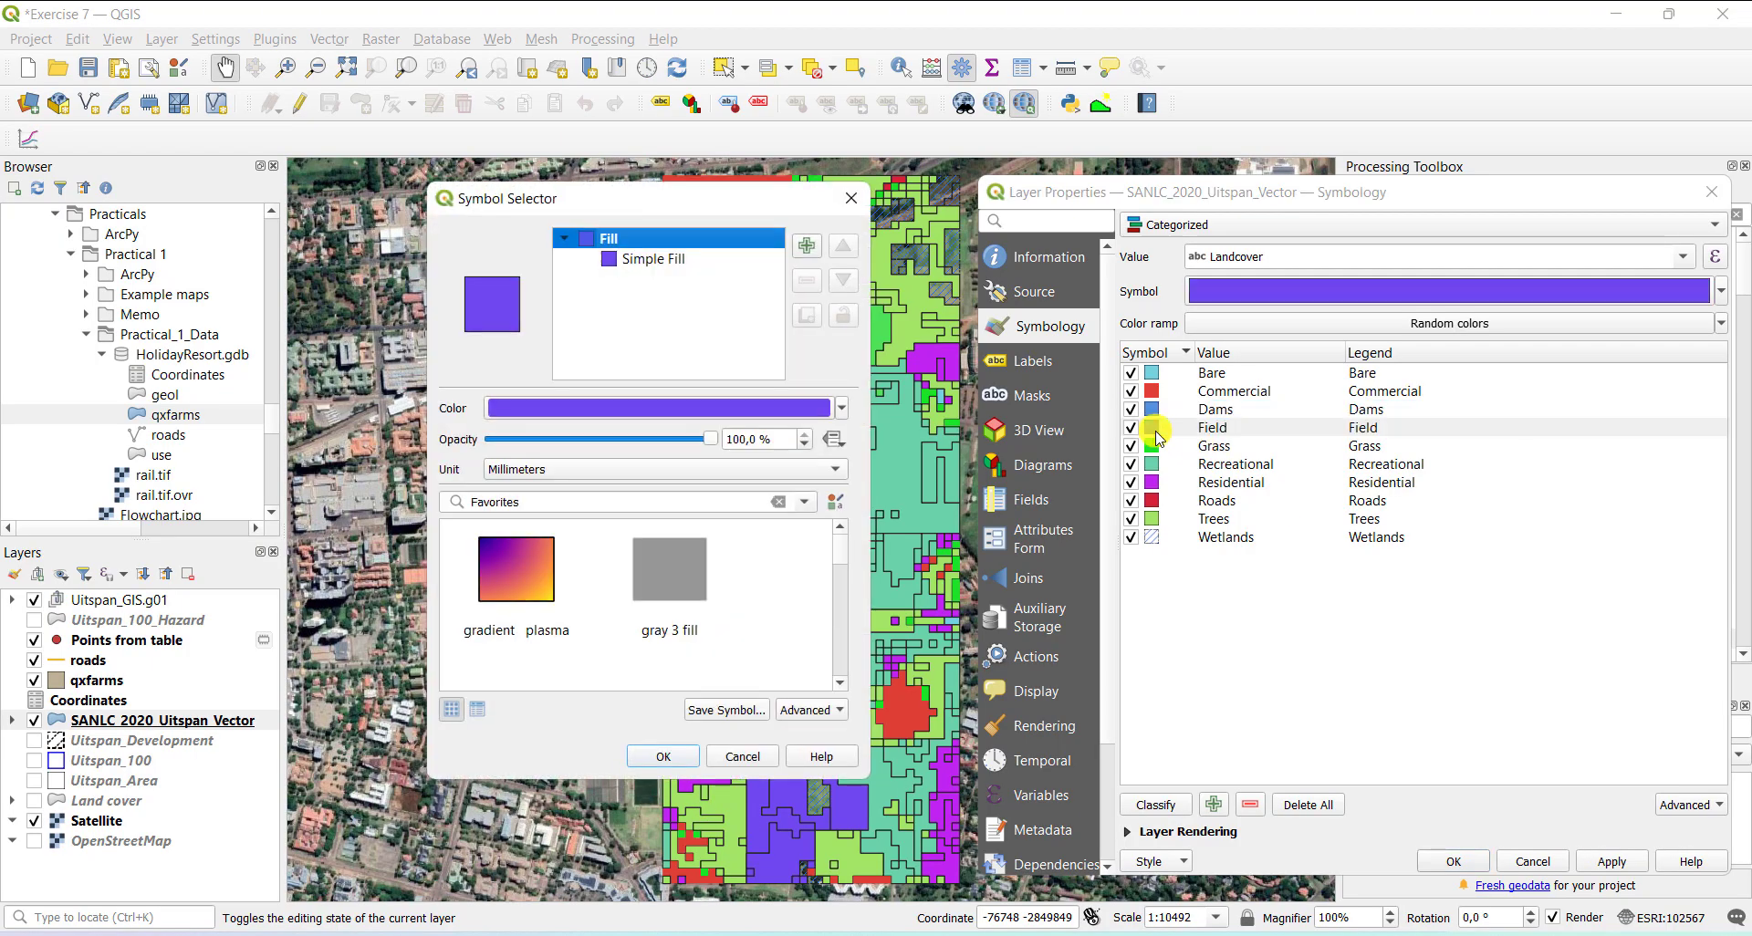
left_click(654, 268)
left_click(650, 442)
left_click(724, 350)
left_click(1008, 702)
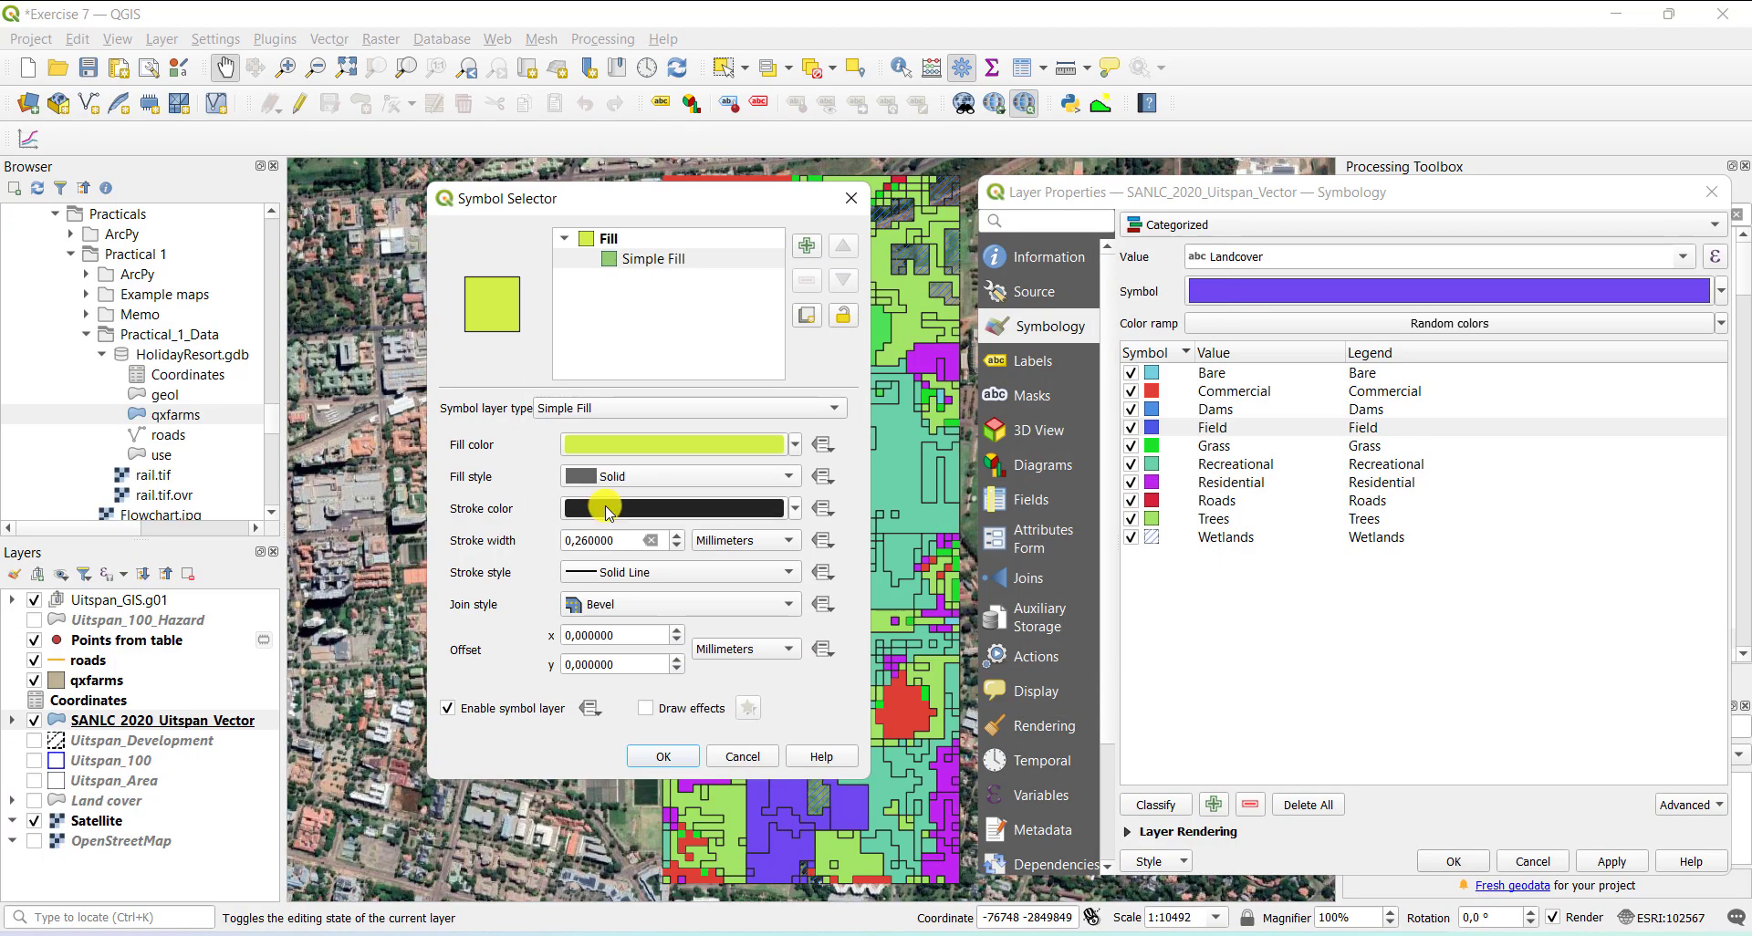
left_click(609, 482)
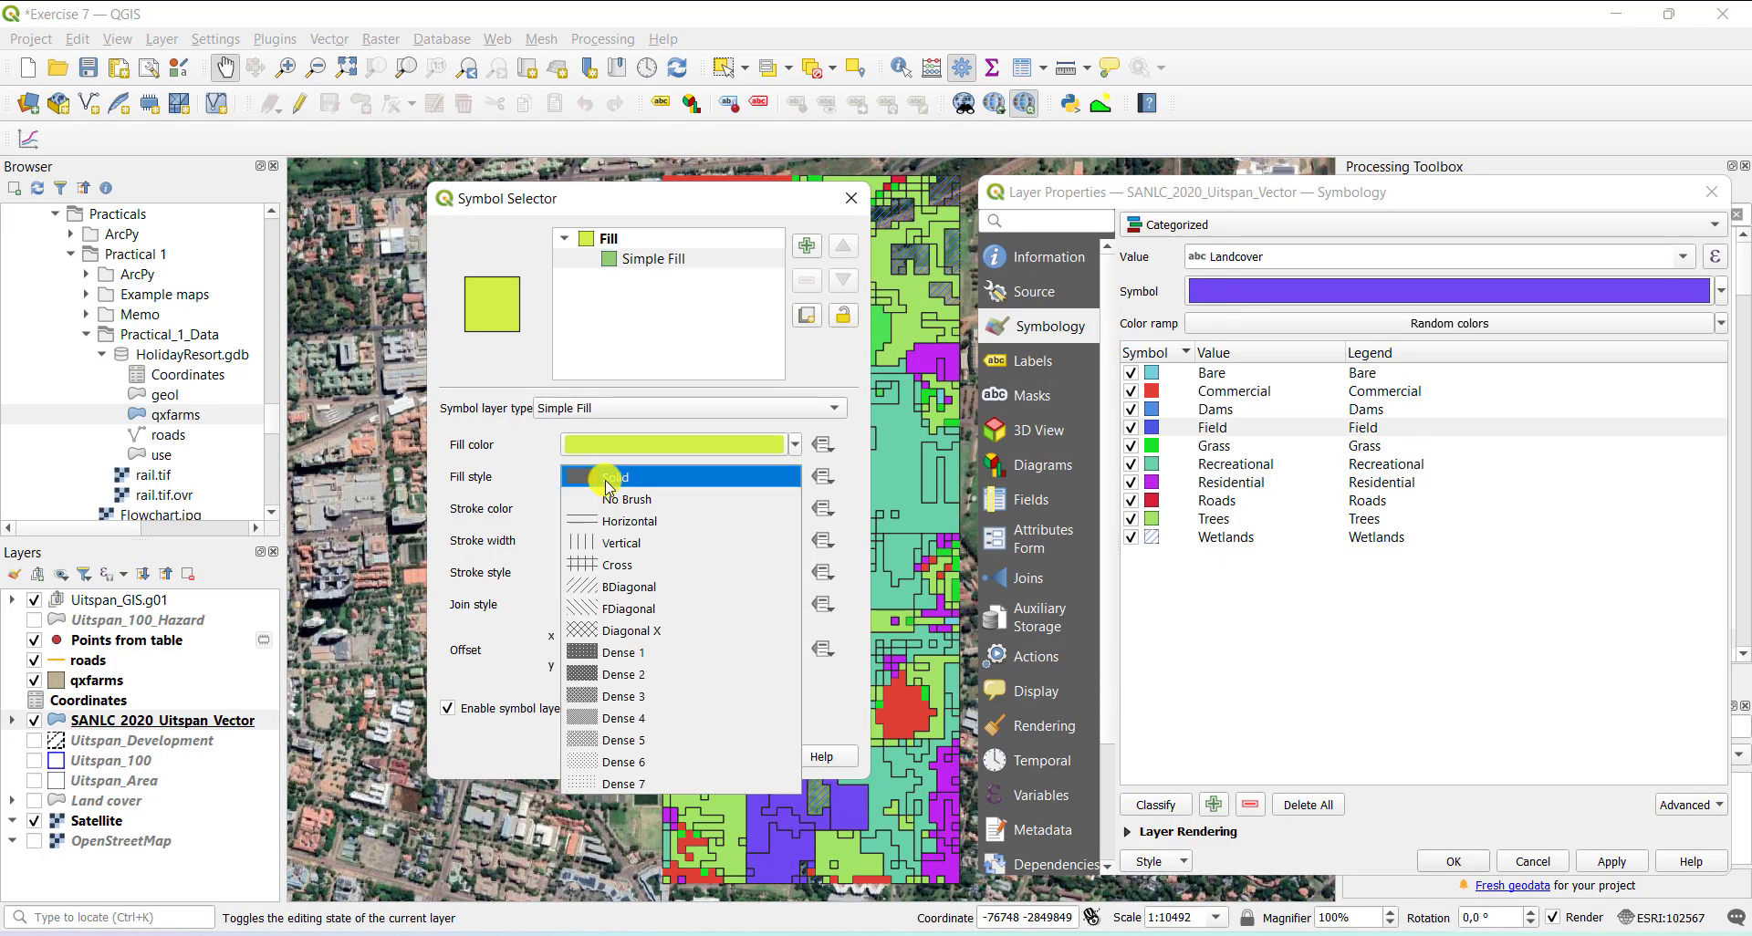
left_click(636, 759)
left_click(682, 756)
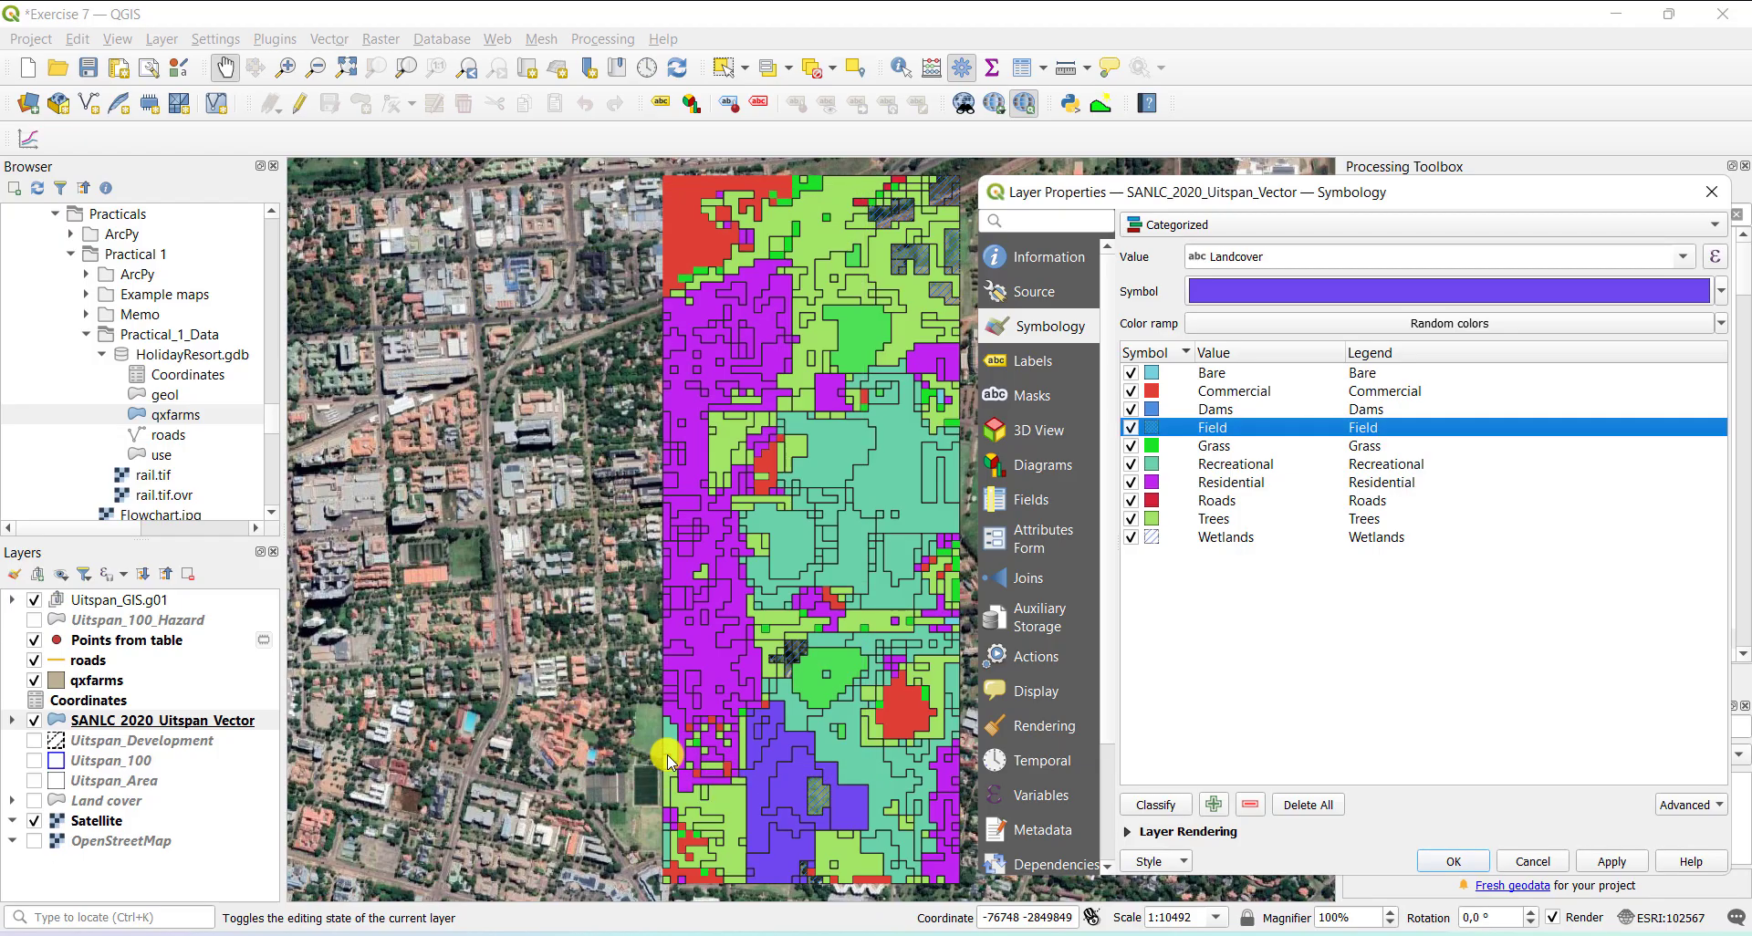
left_click(1454, 861)
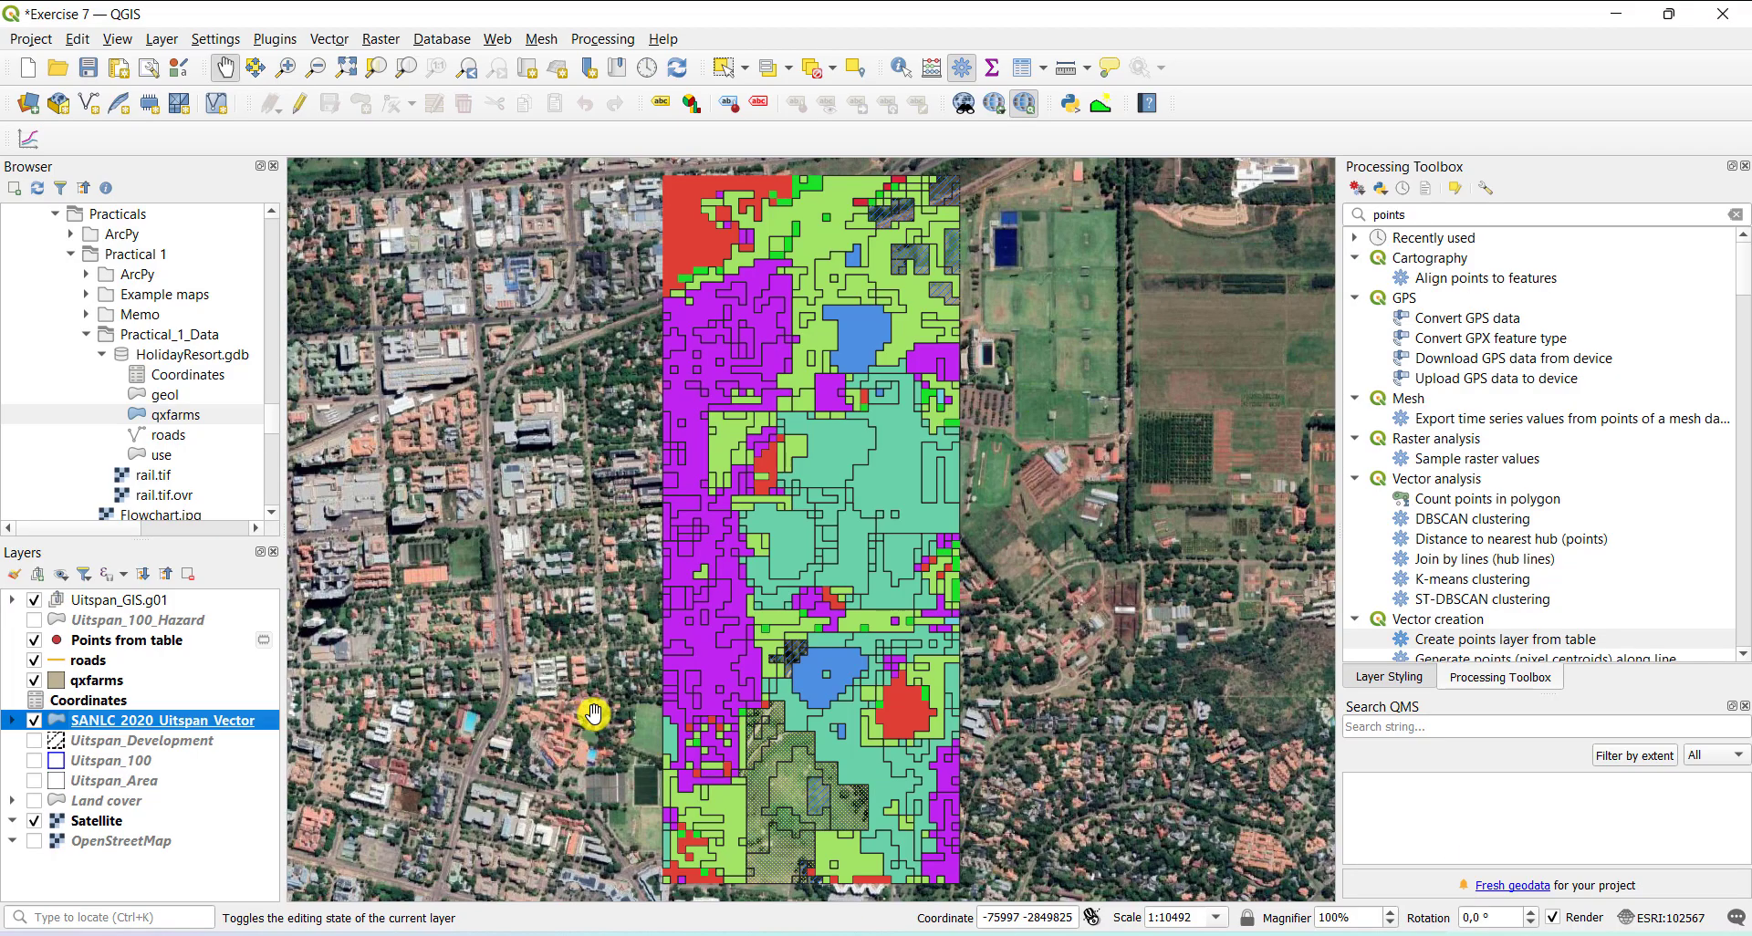
- Expand the SANLC legend, inspect the Bare symbol without changing it, and select the layer
left_click(13, 721)
double_click(77, 743)
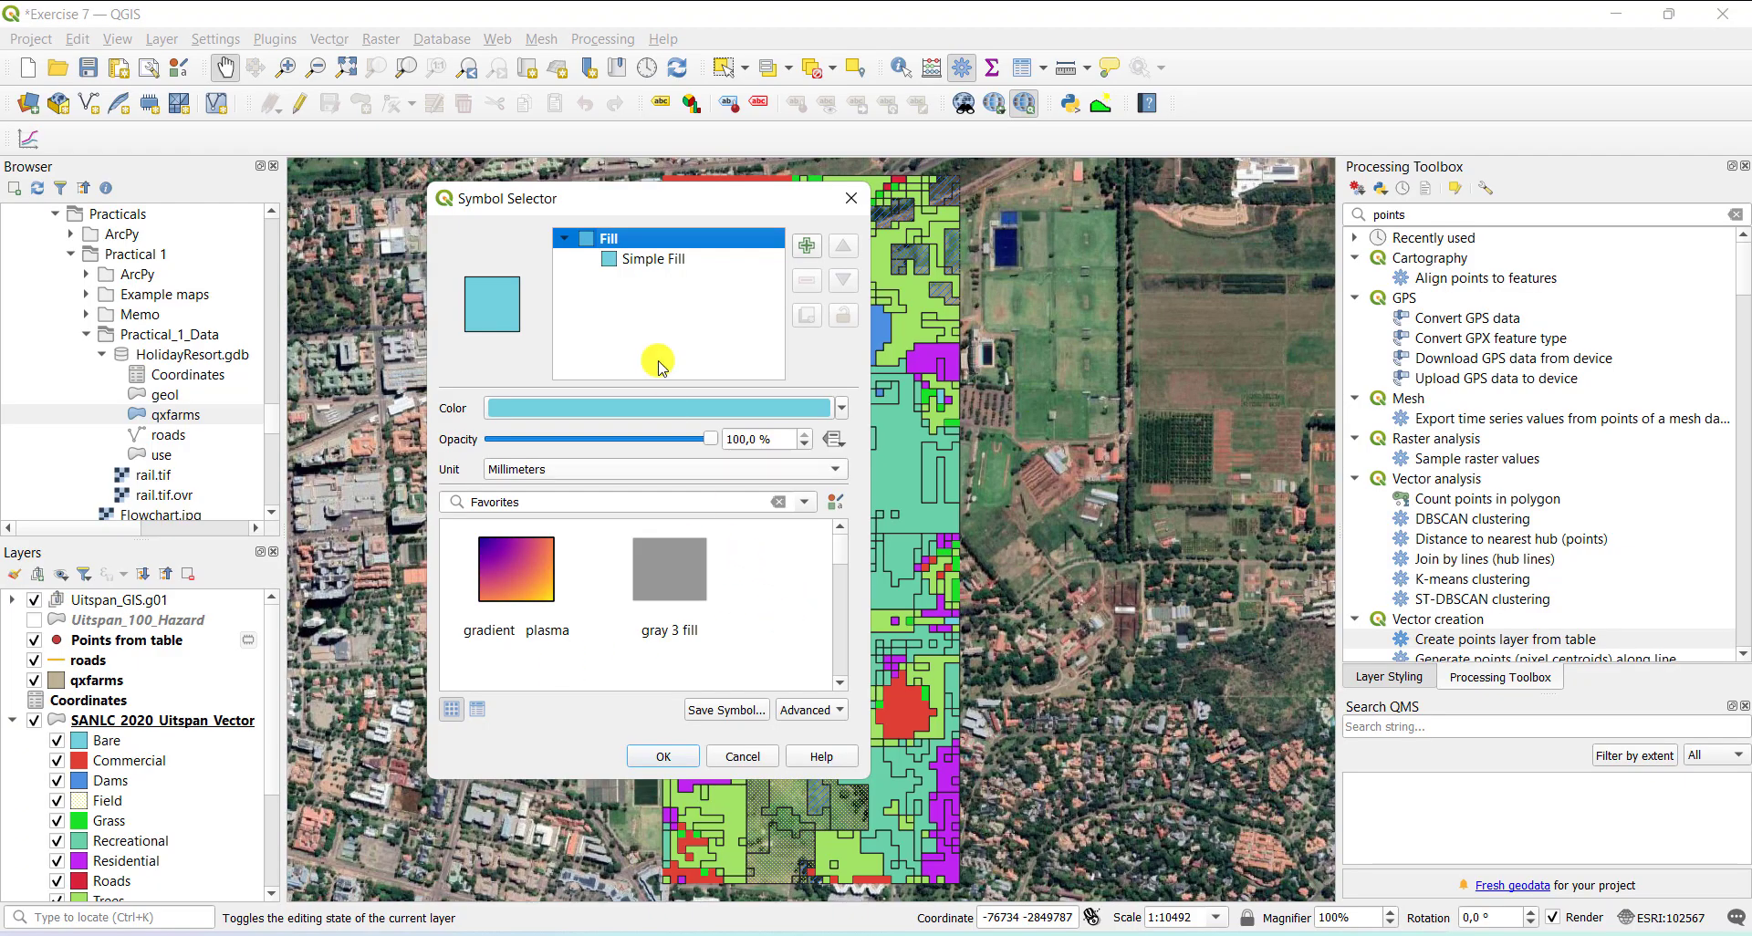
left_click(632, 261)
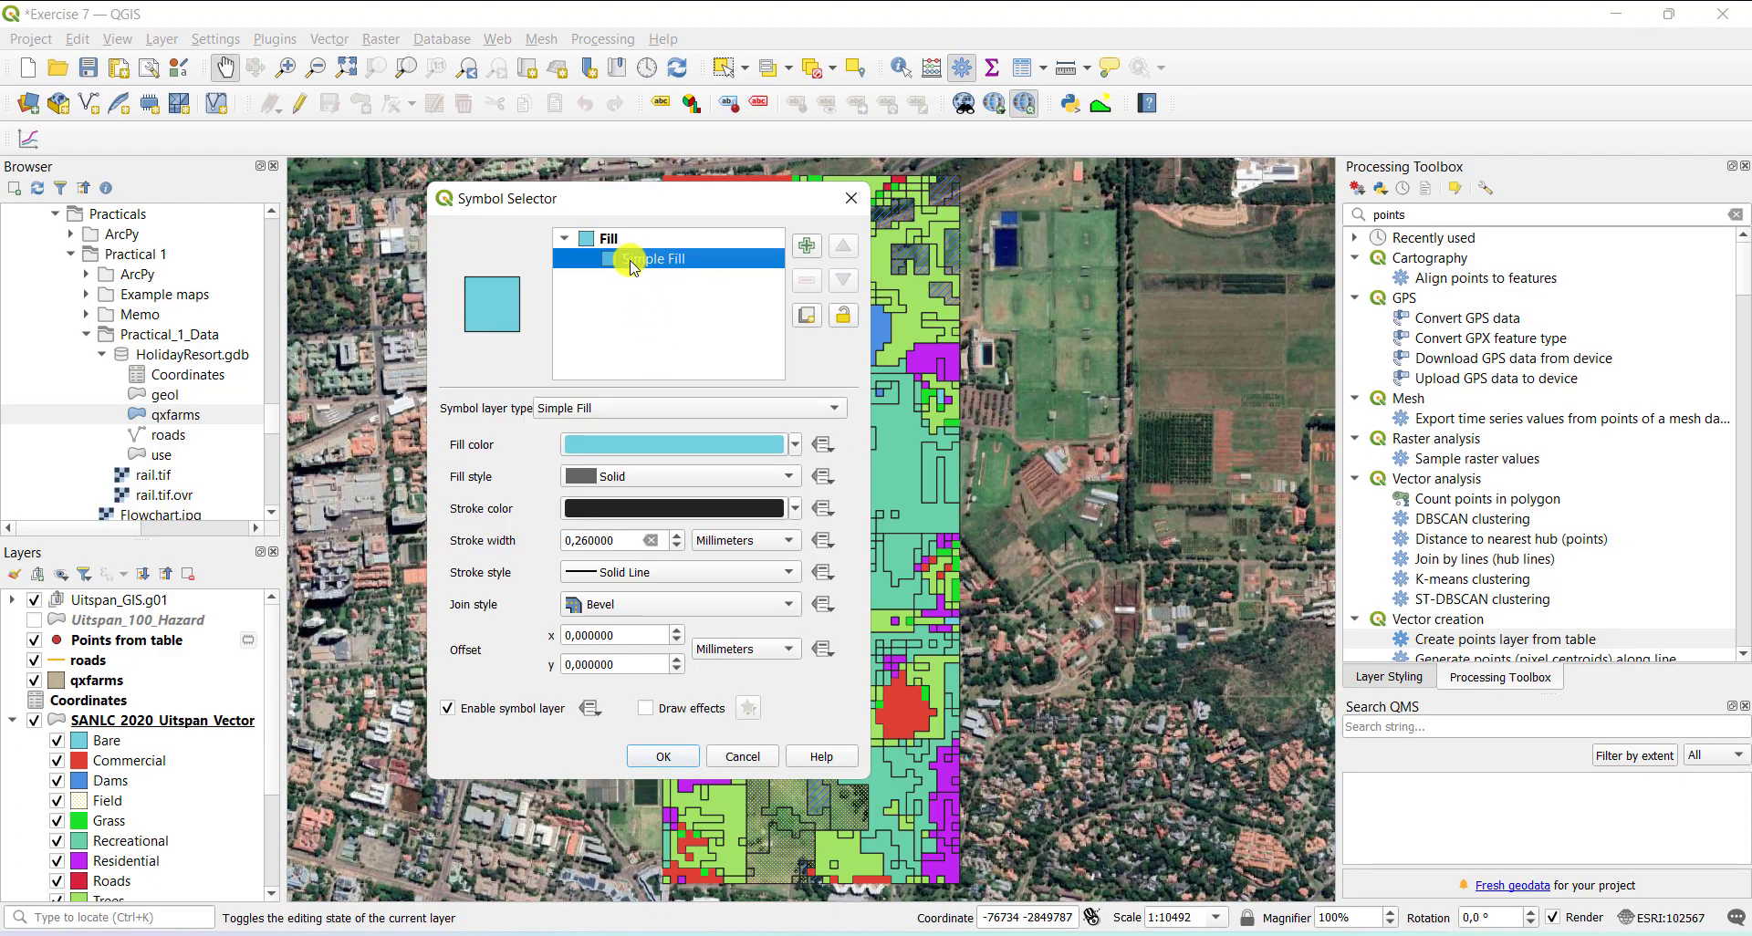
left_click(741, 759)
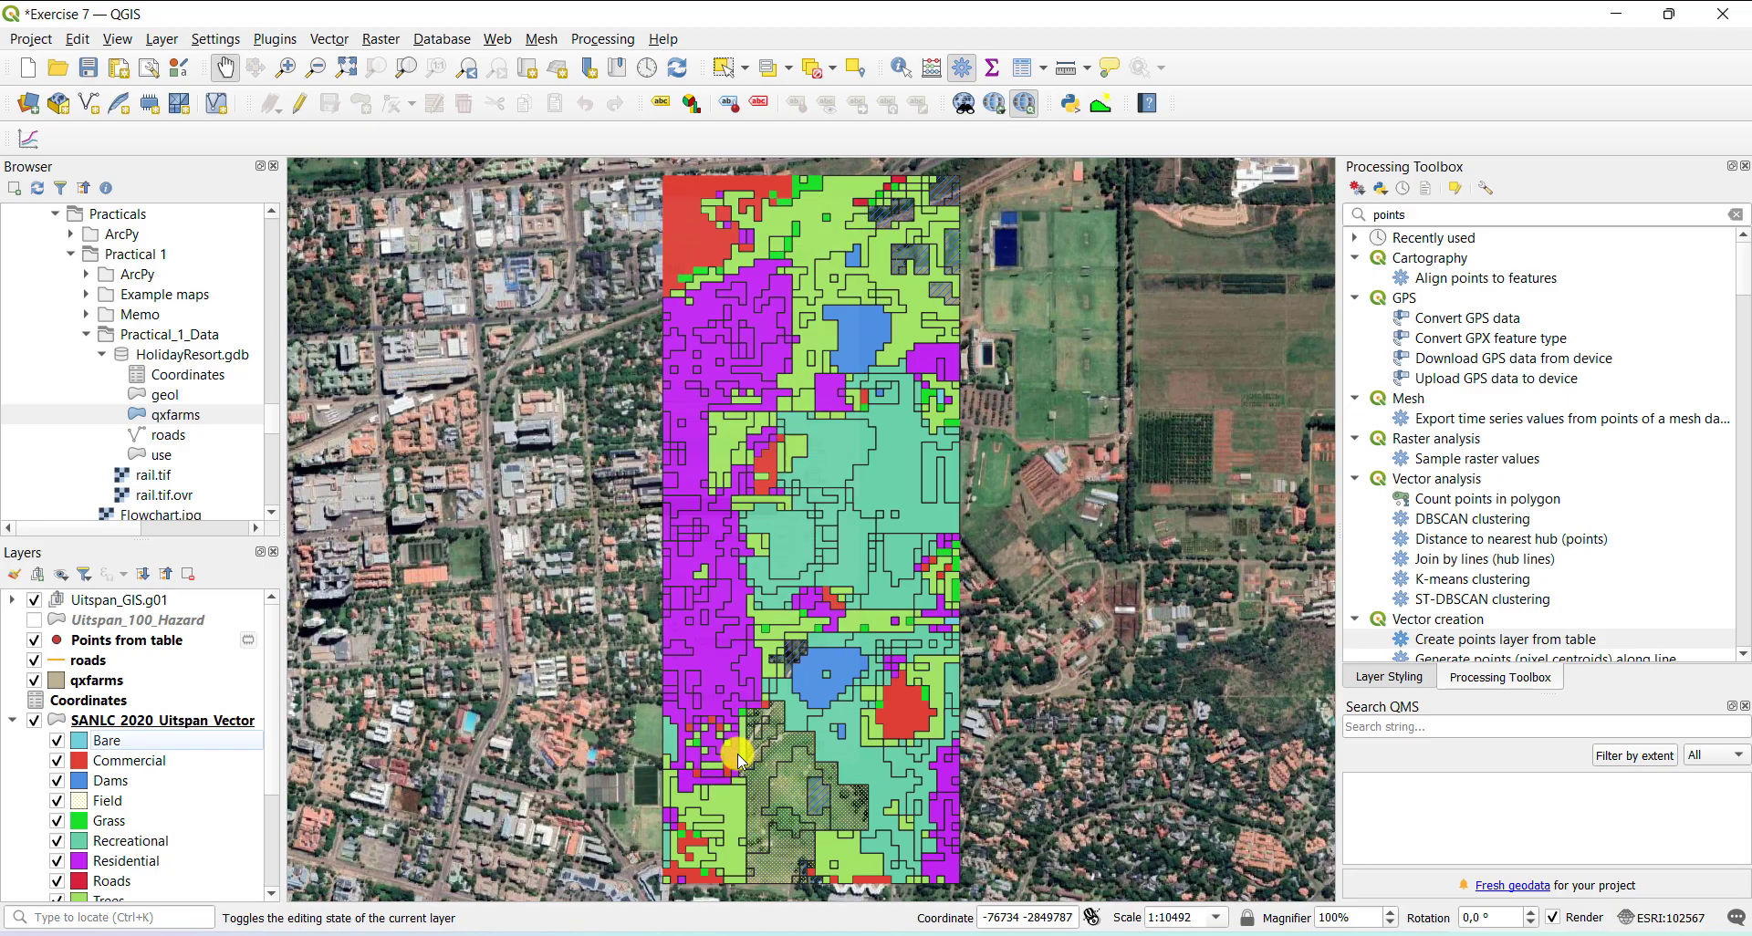
left_click(135, 721)
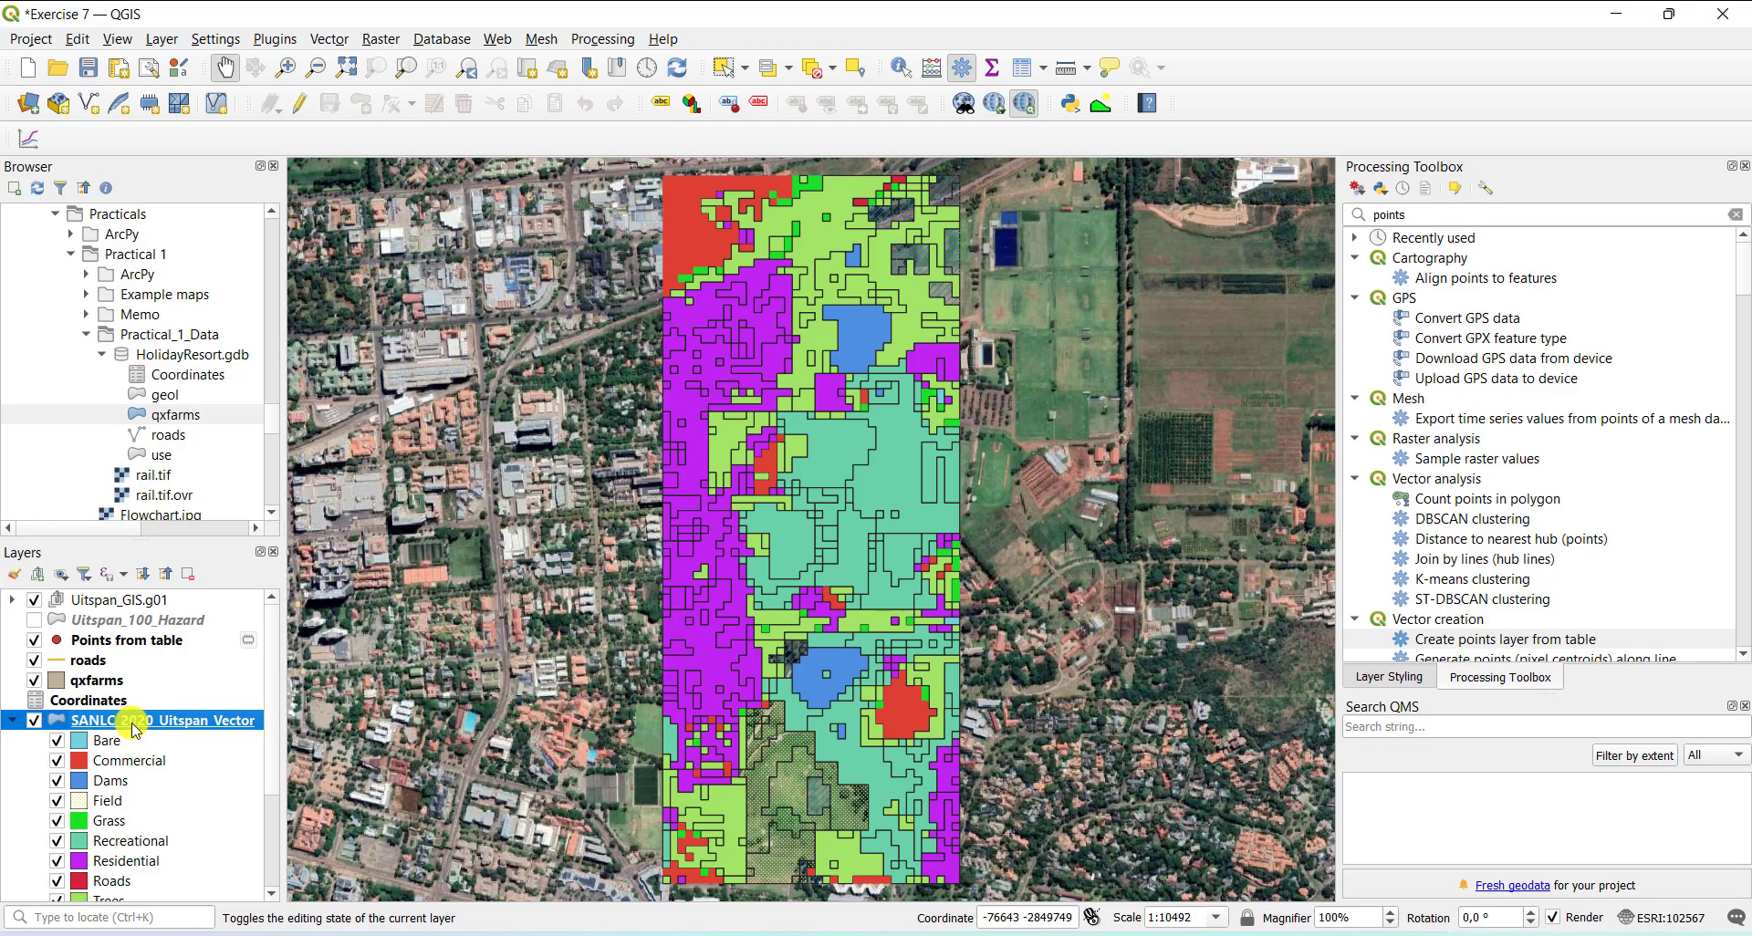
- Load the SymbologyStyle_Landcover style file into the land cover layer via Style > Load Style
double_click(133, 727)
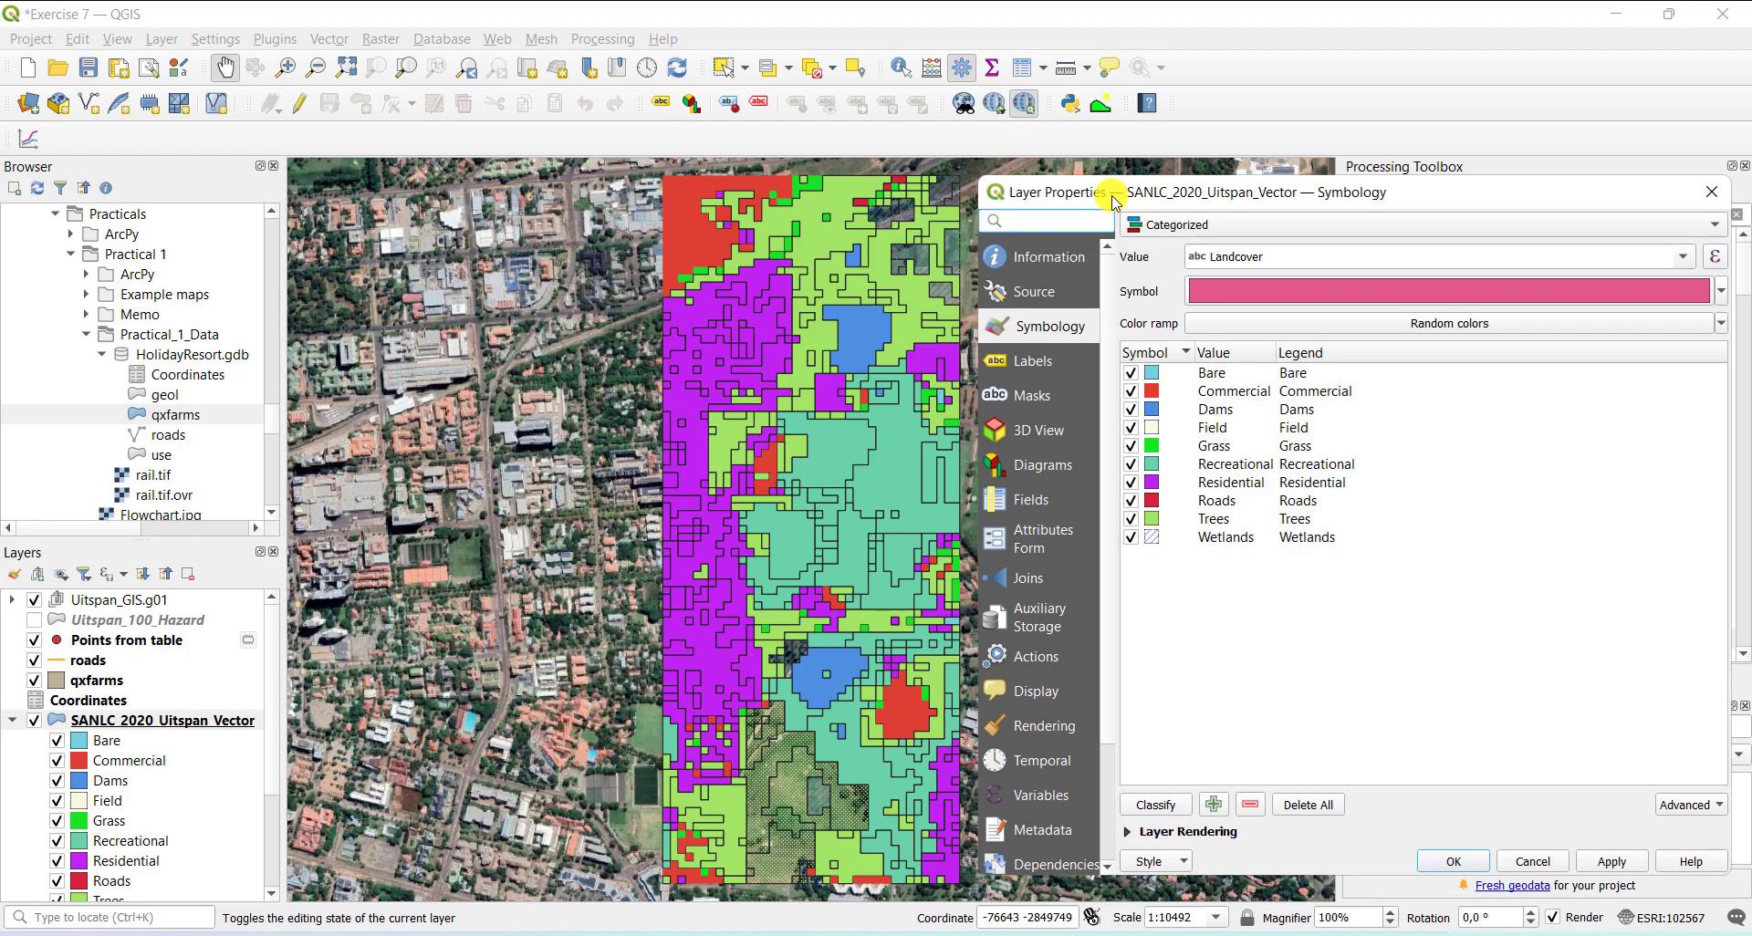
left_click_drag(1114, 200, 659, 146)
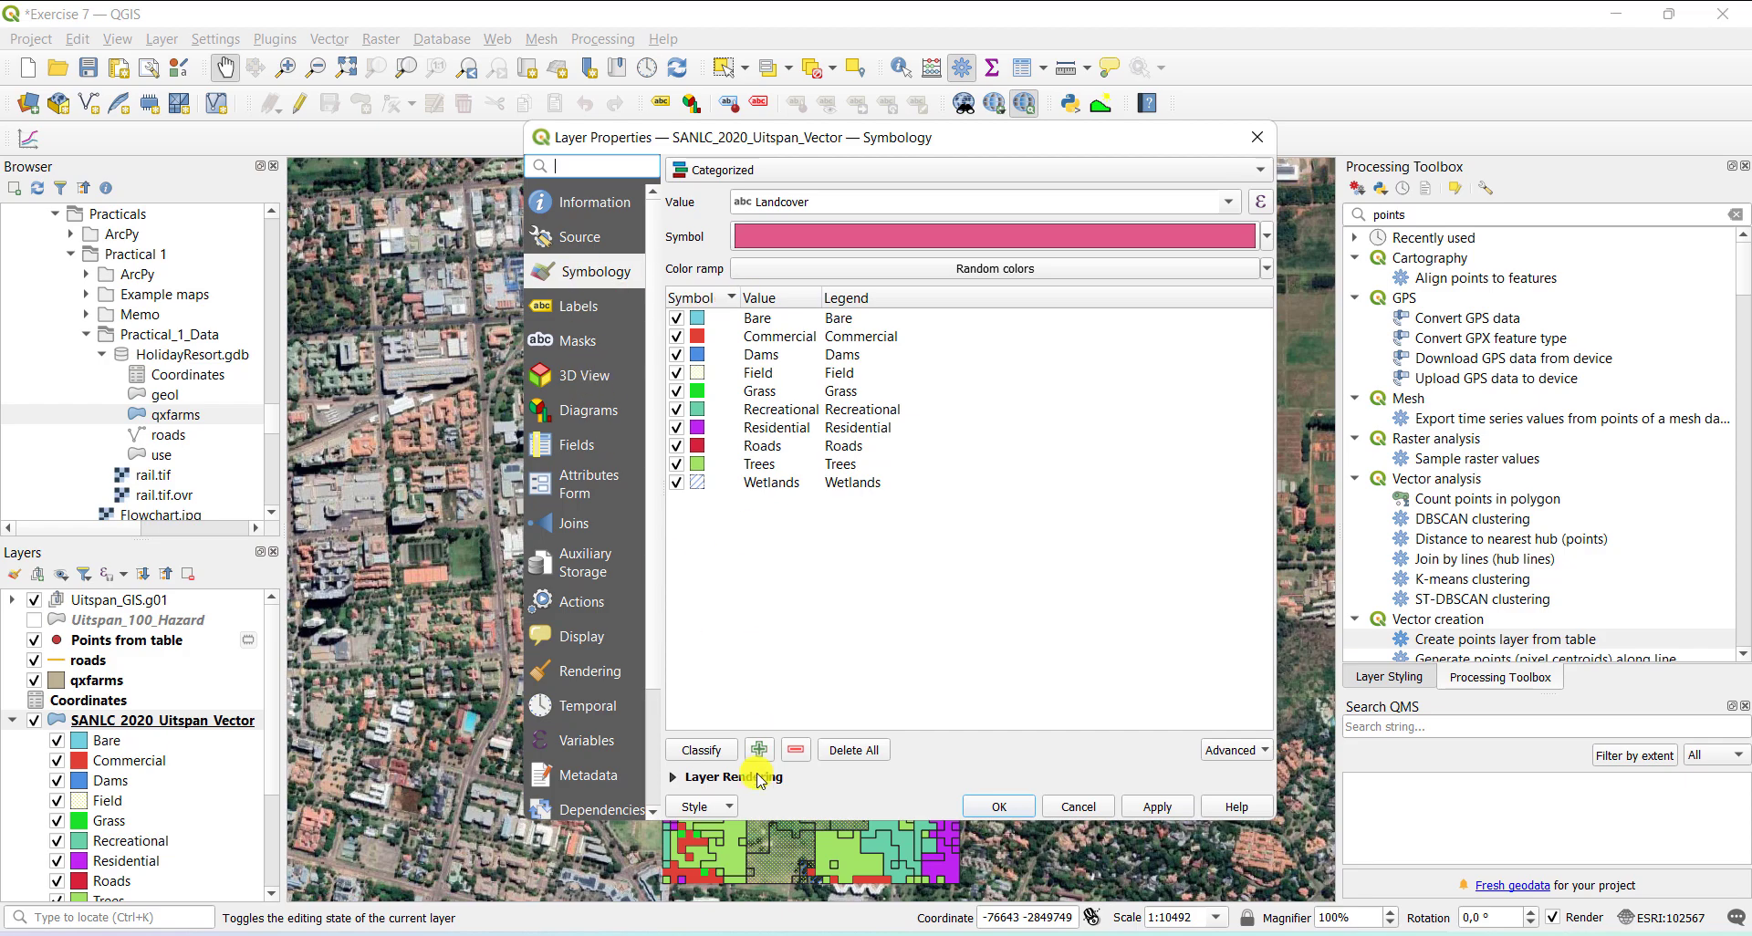
left_click(730, 807)
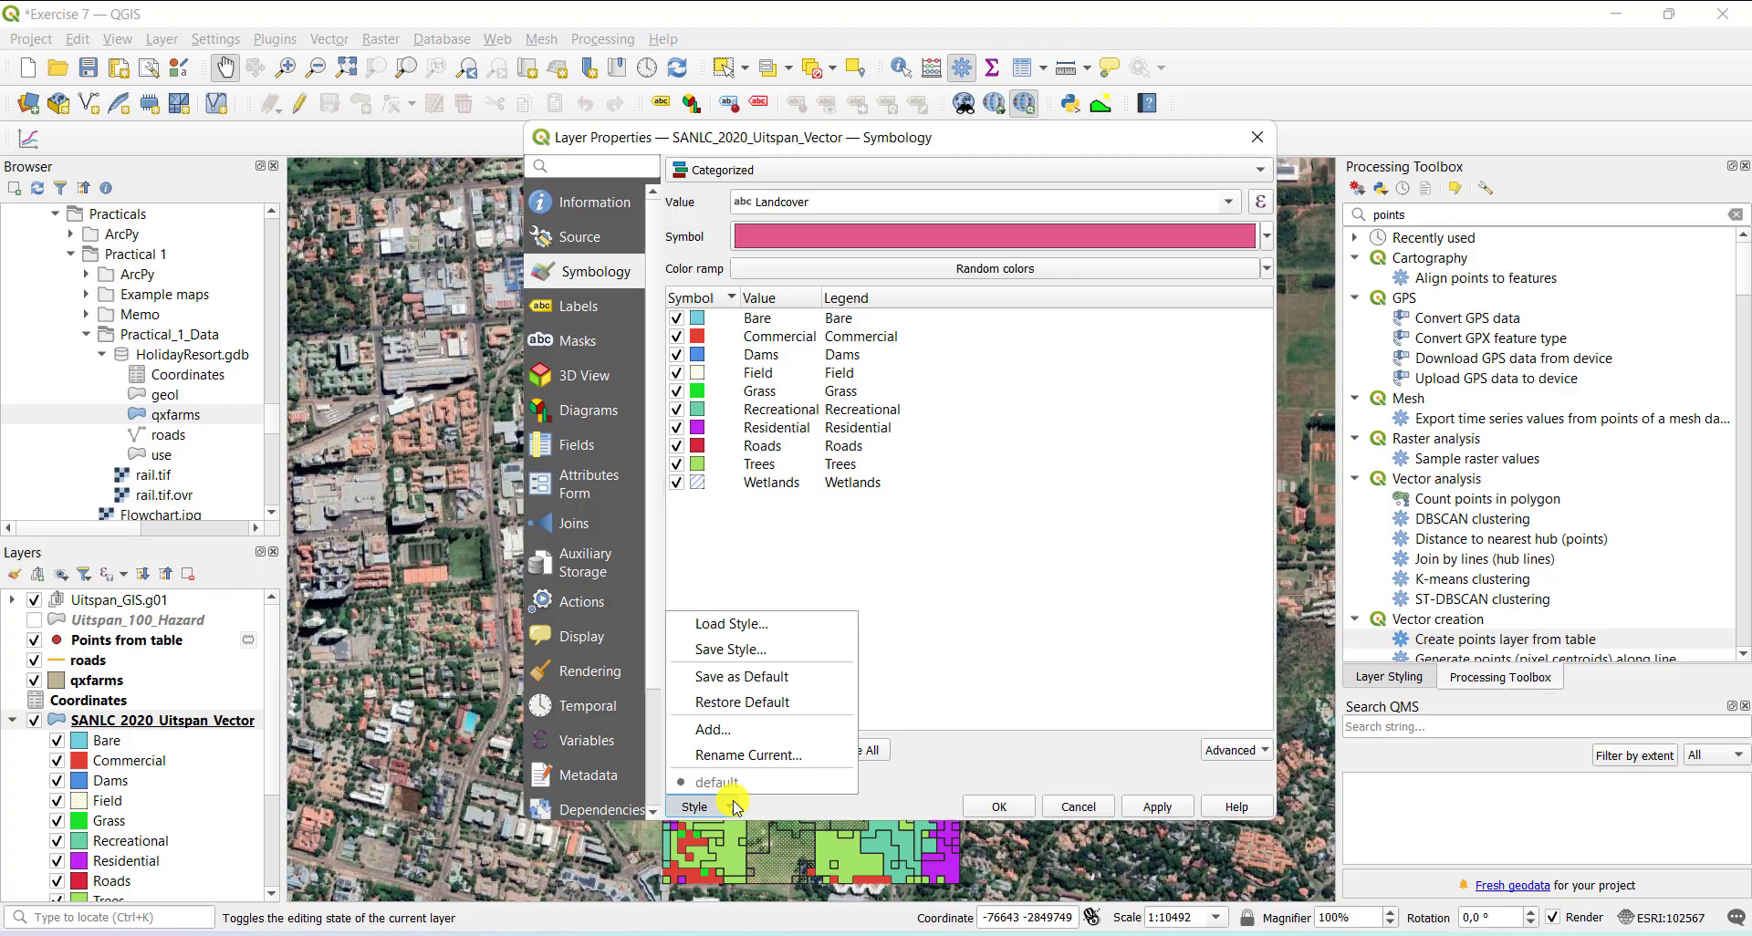
left_click(767, 624)
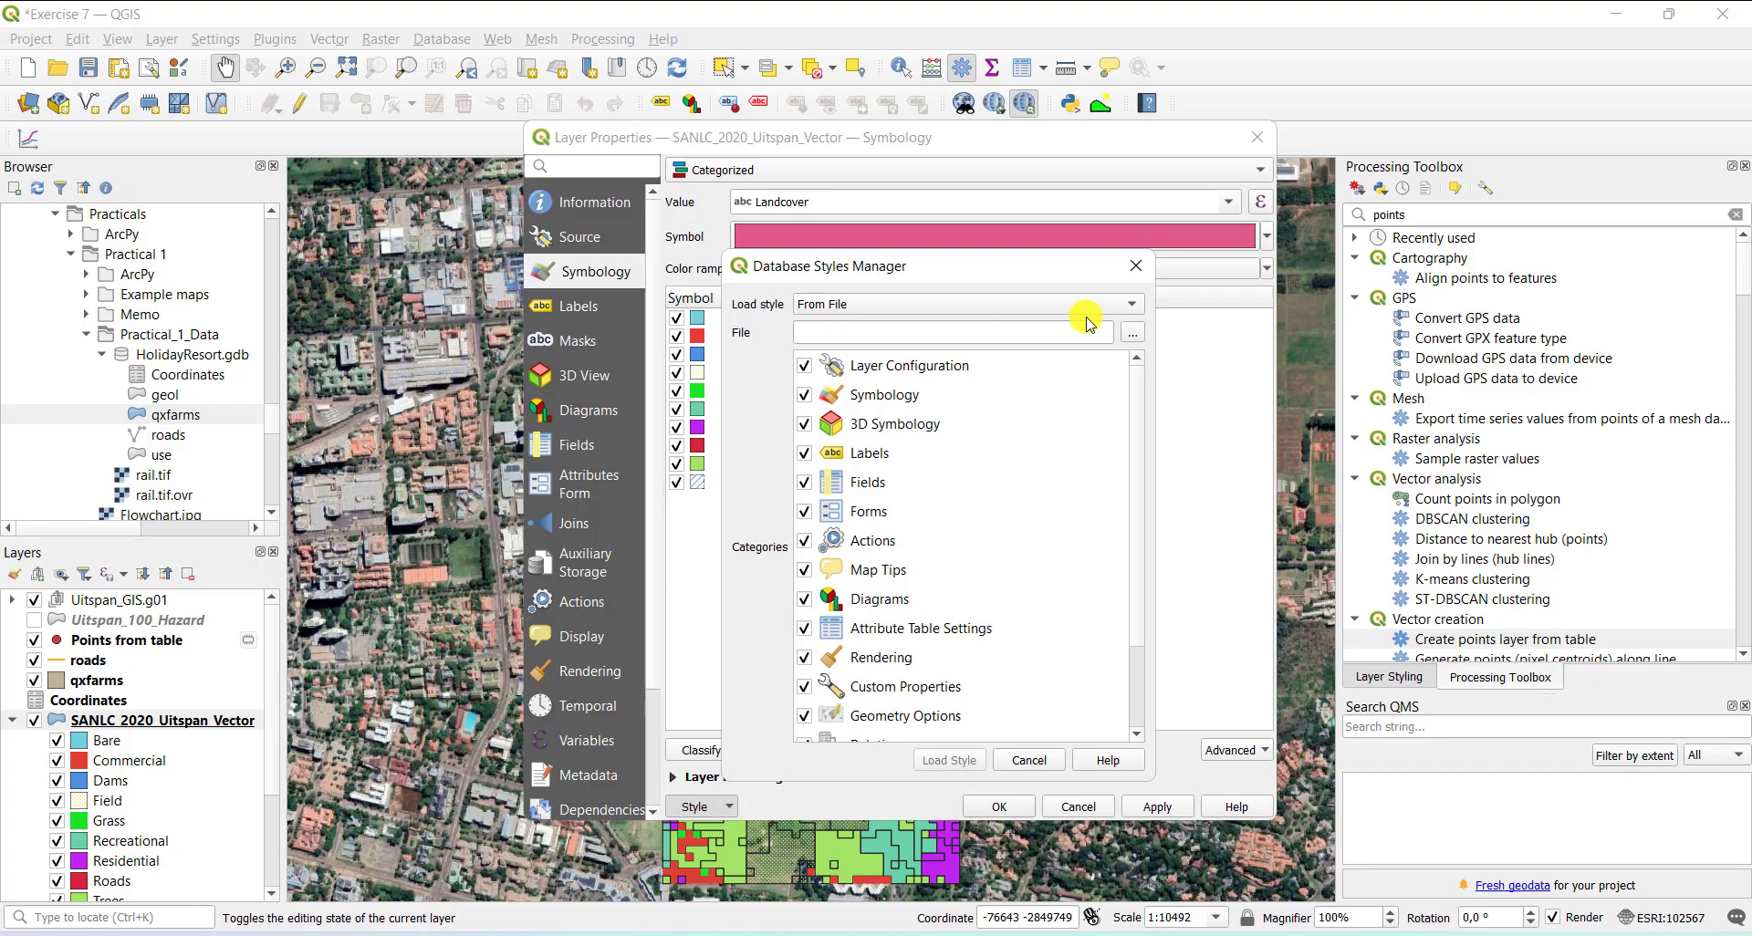
left_click(1130, 334)
double_click(1051, 548)
left_click(973, 761)
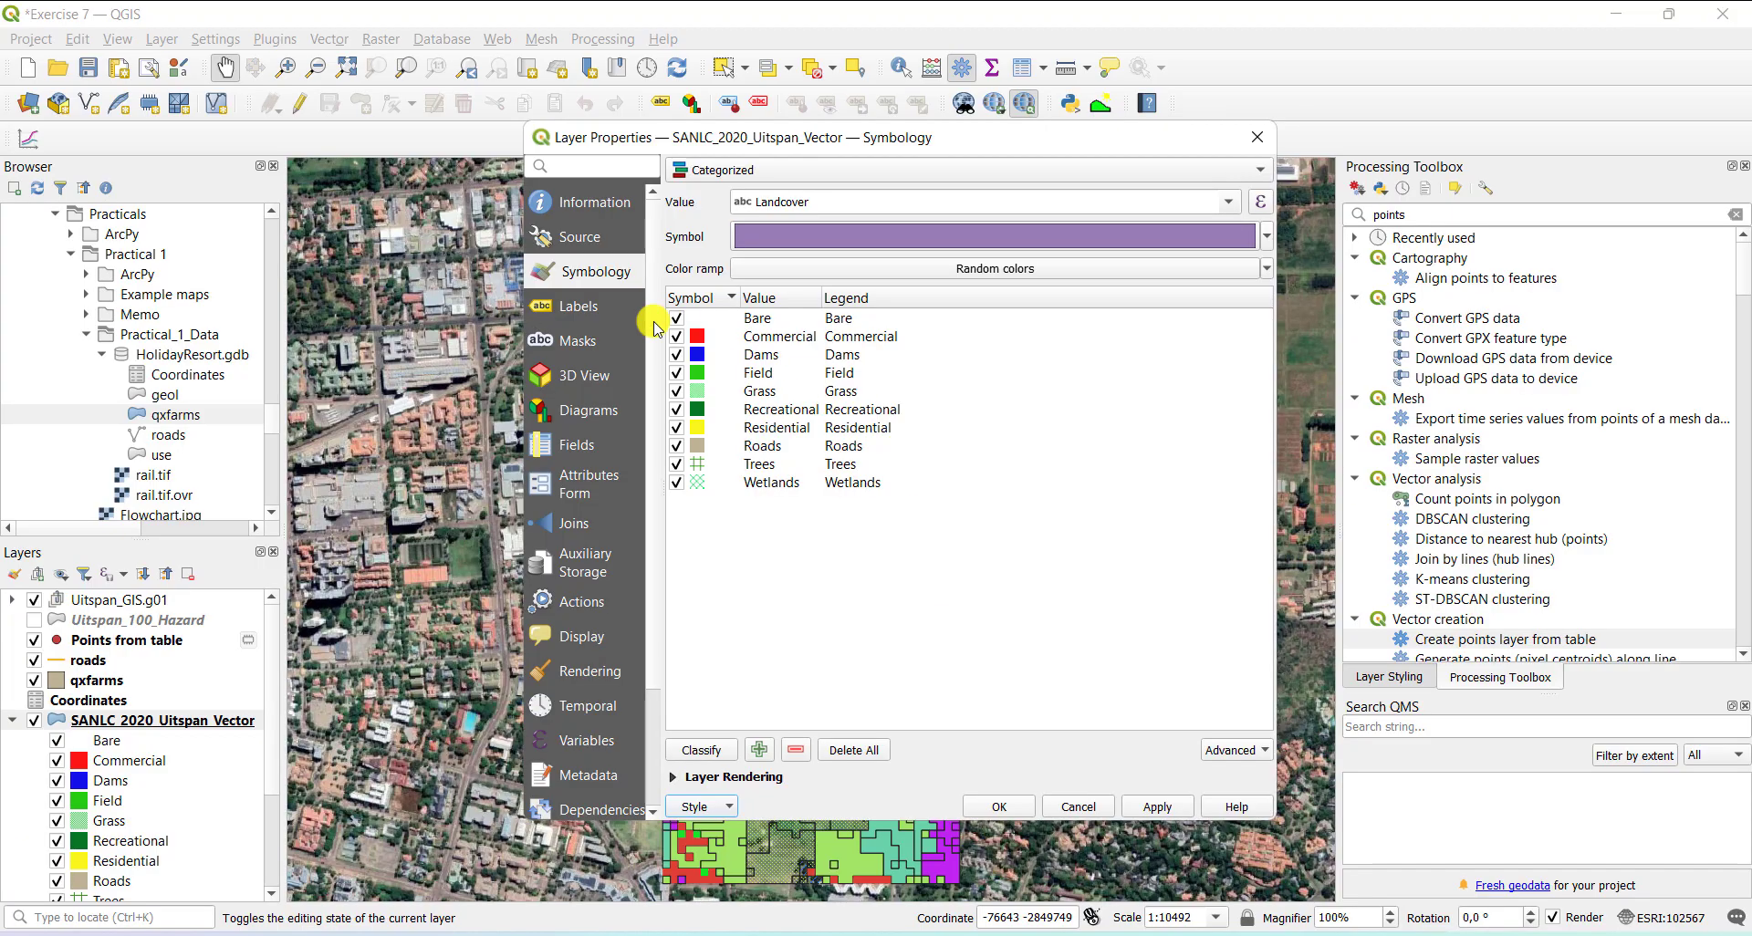
- Accept the loaded style with OK, then reopen SANLC_2020_Uitspan_Vector's Layer Properties
left_click(1018, 809)
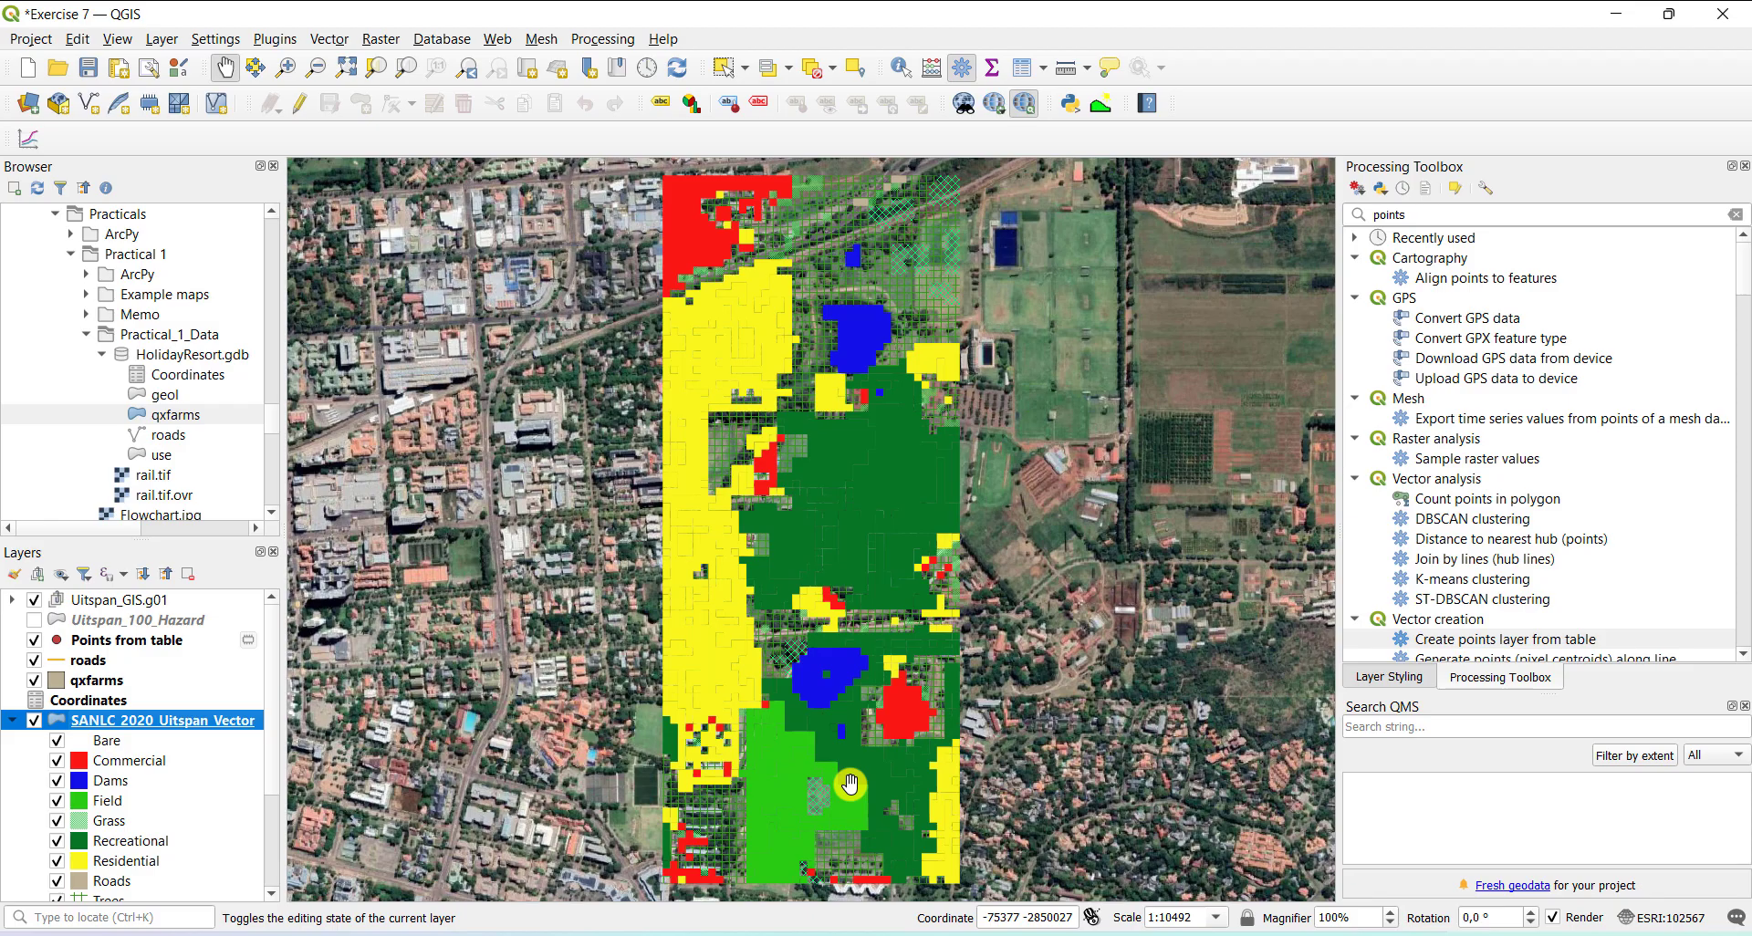
double_click(198, 722)
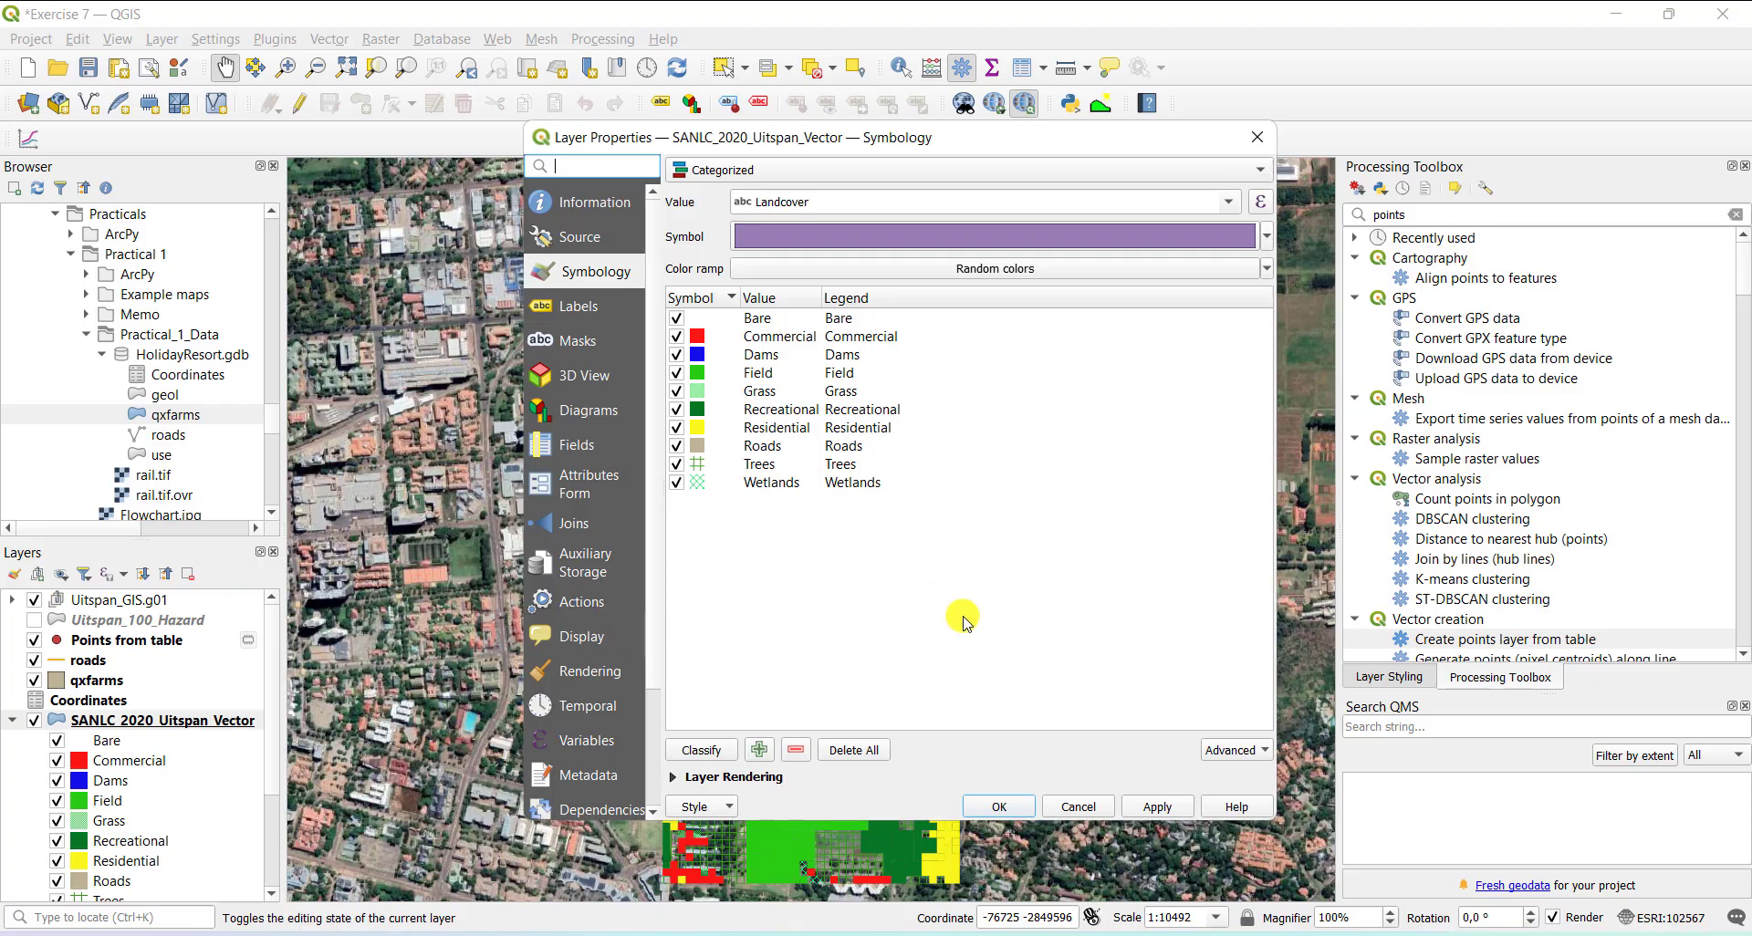
- Back out of Save Style for the landcover layer and close Layer Properties without changes
left_click(730, 805)
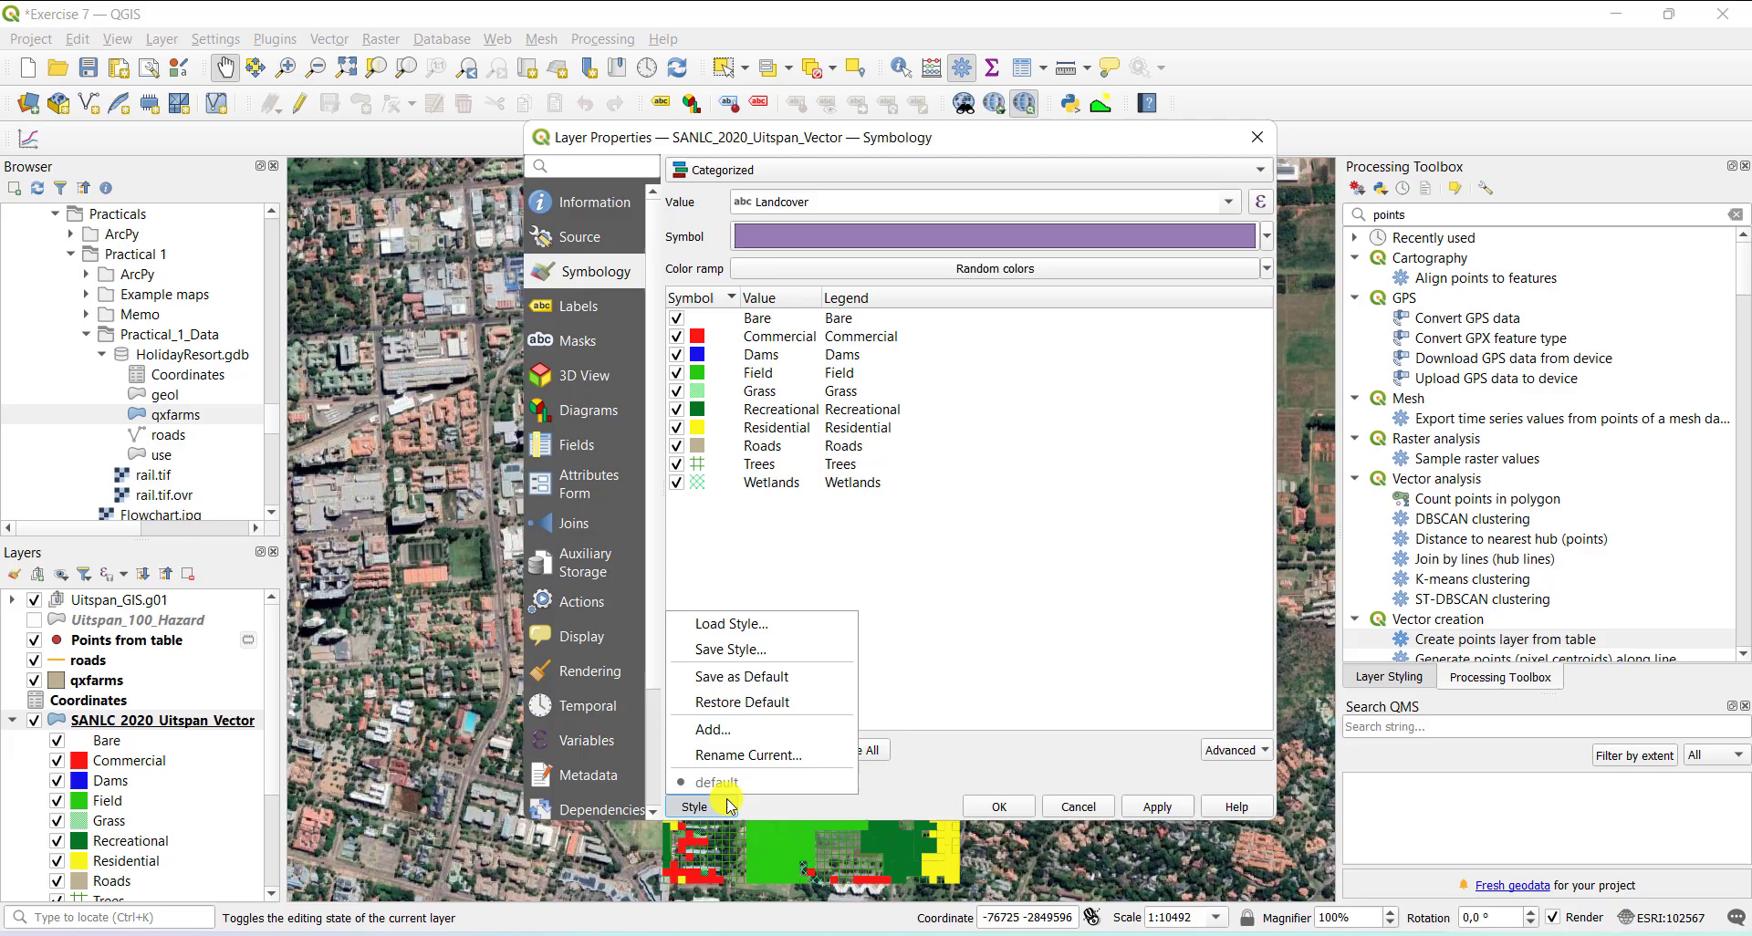
left_click(750, 652)
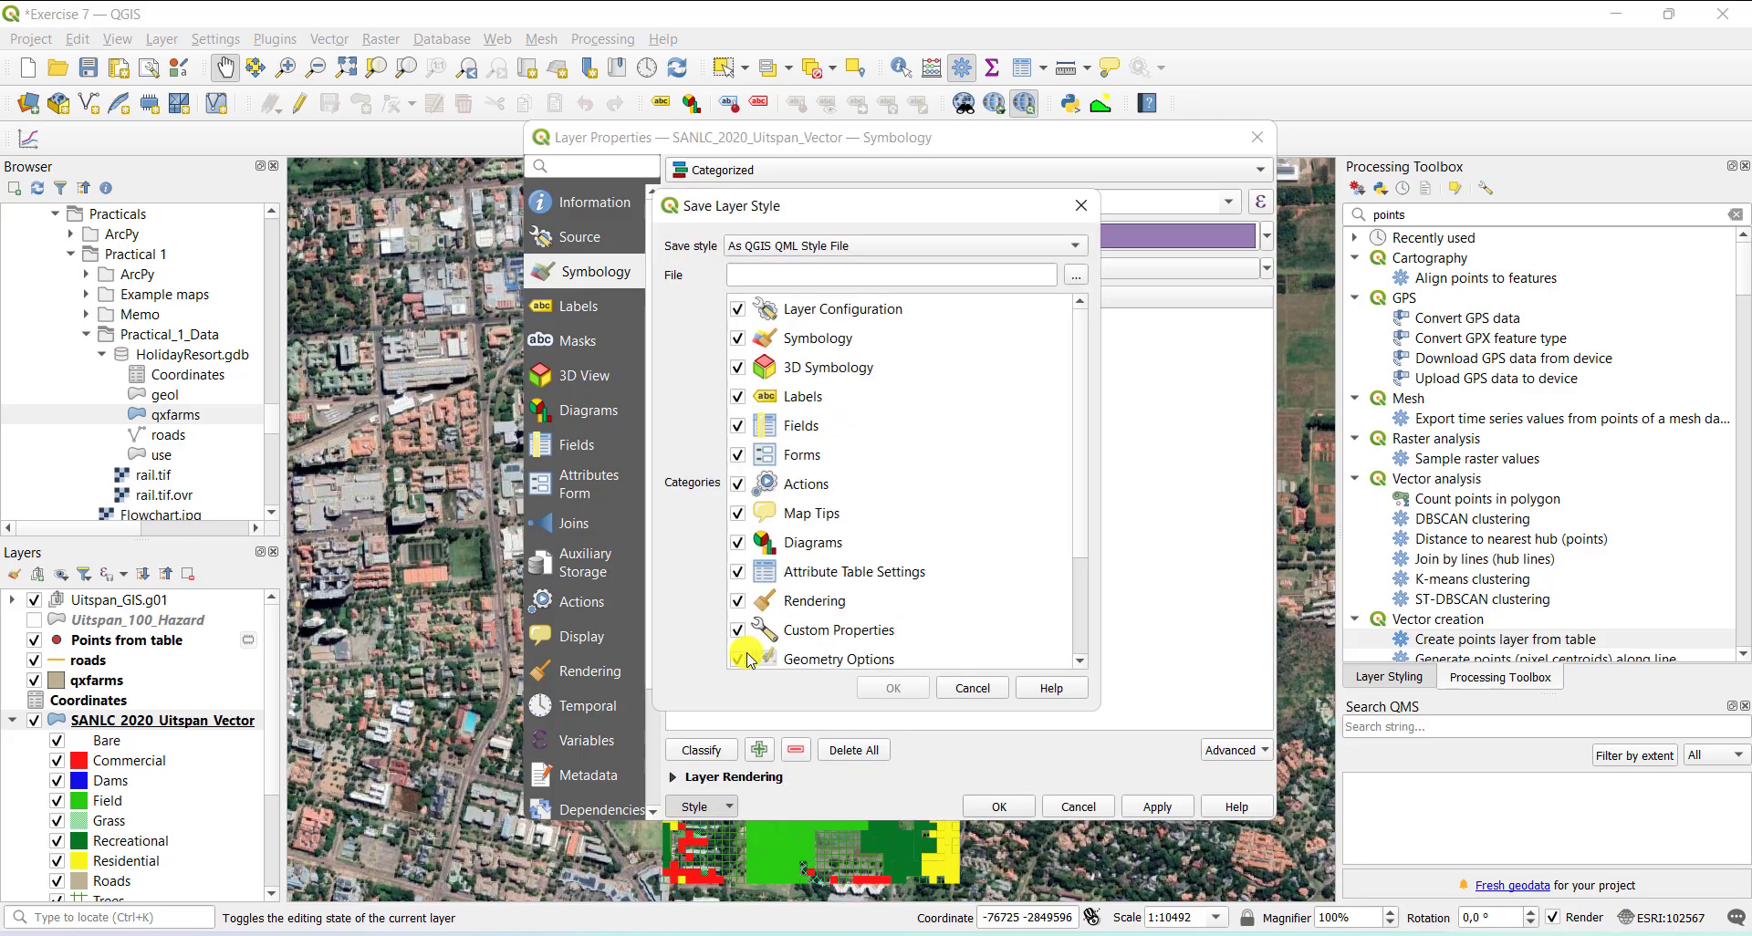
left_click(1071, 276)
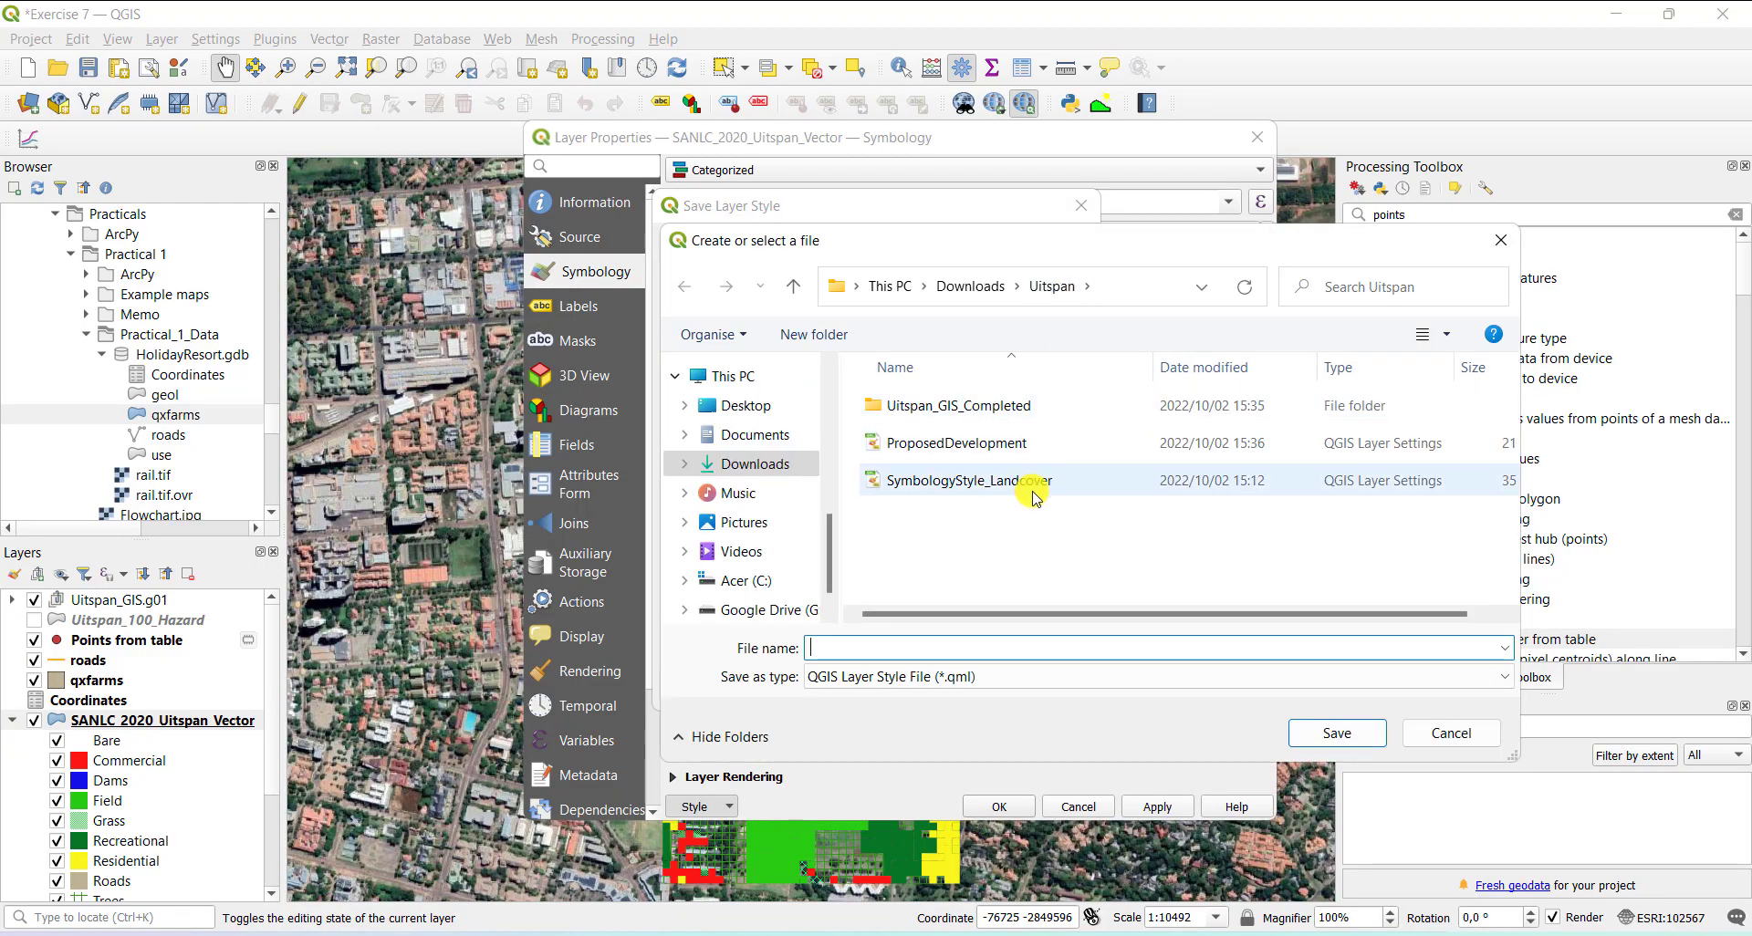
left_click(1453, 736)
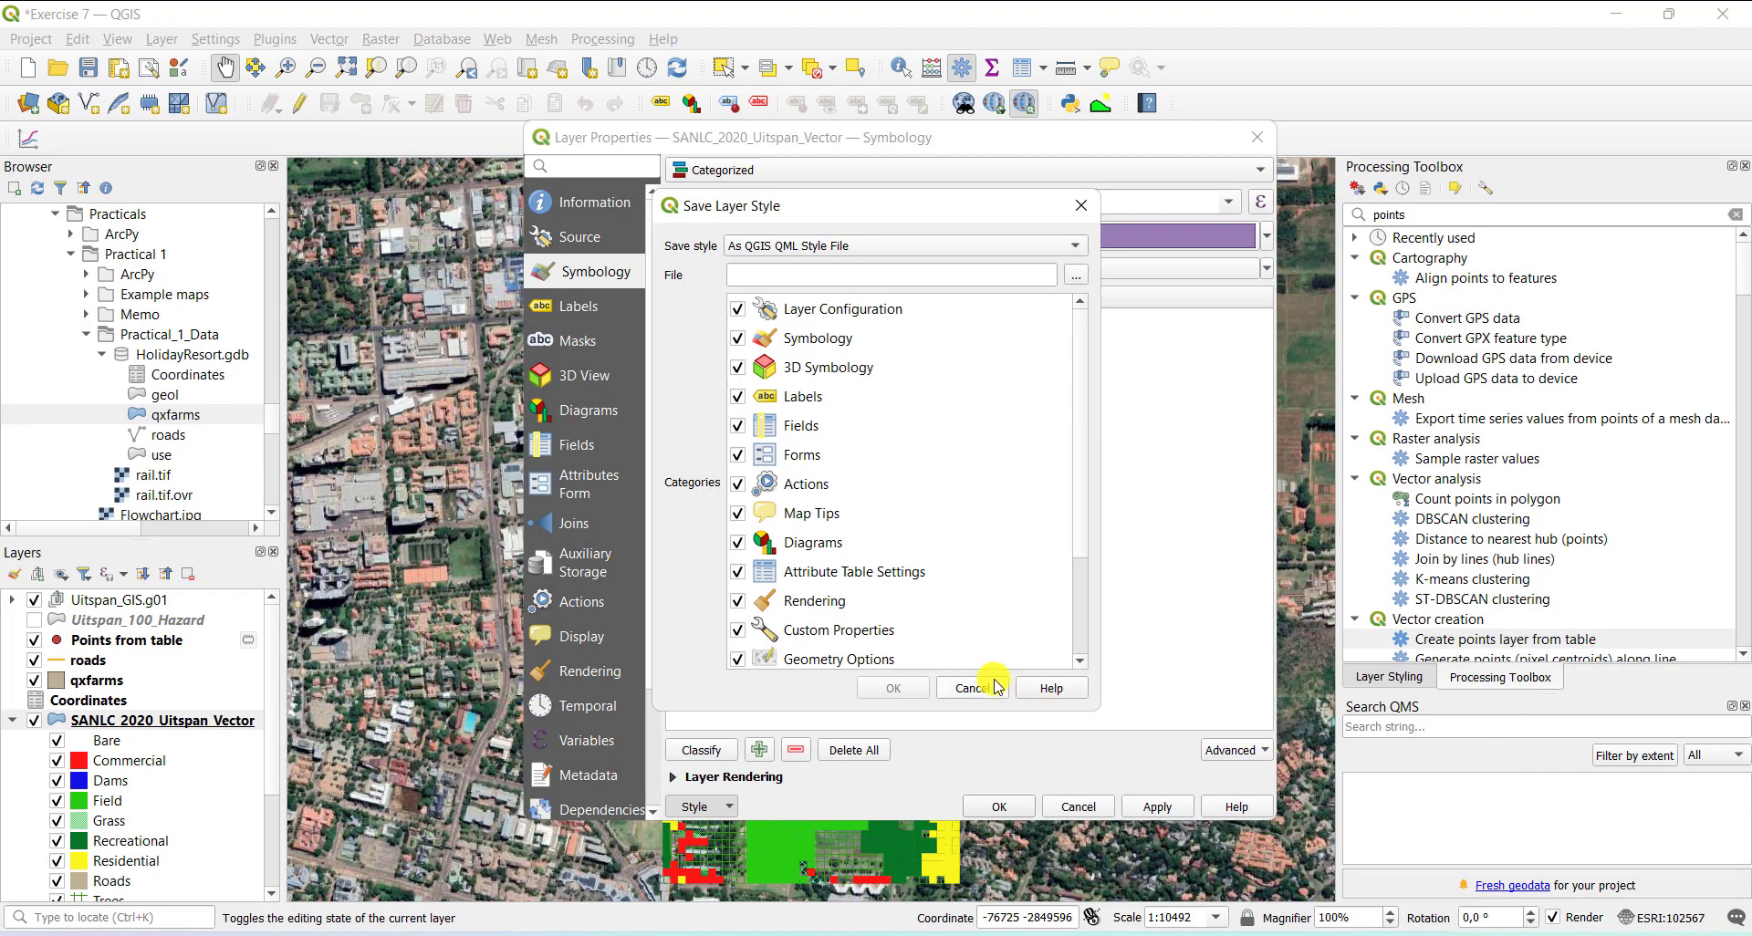
left_click(982, 687)
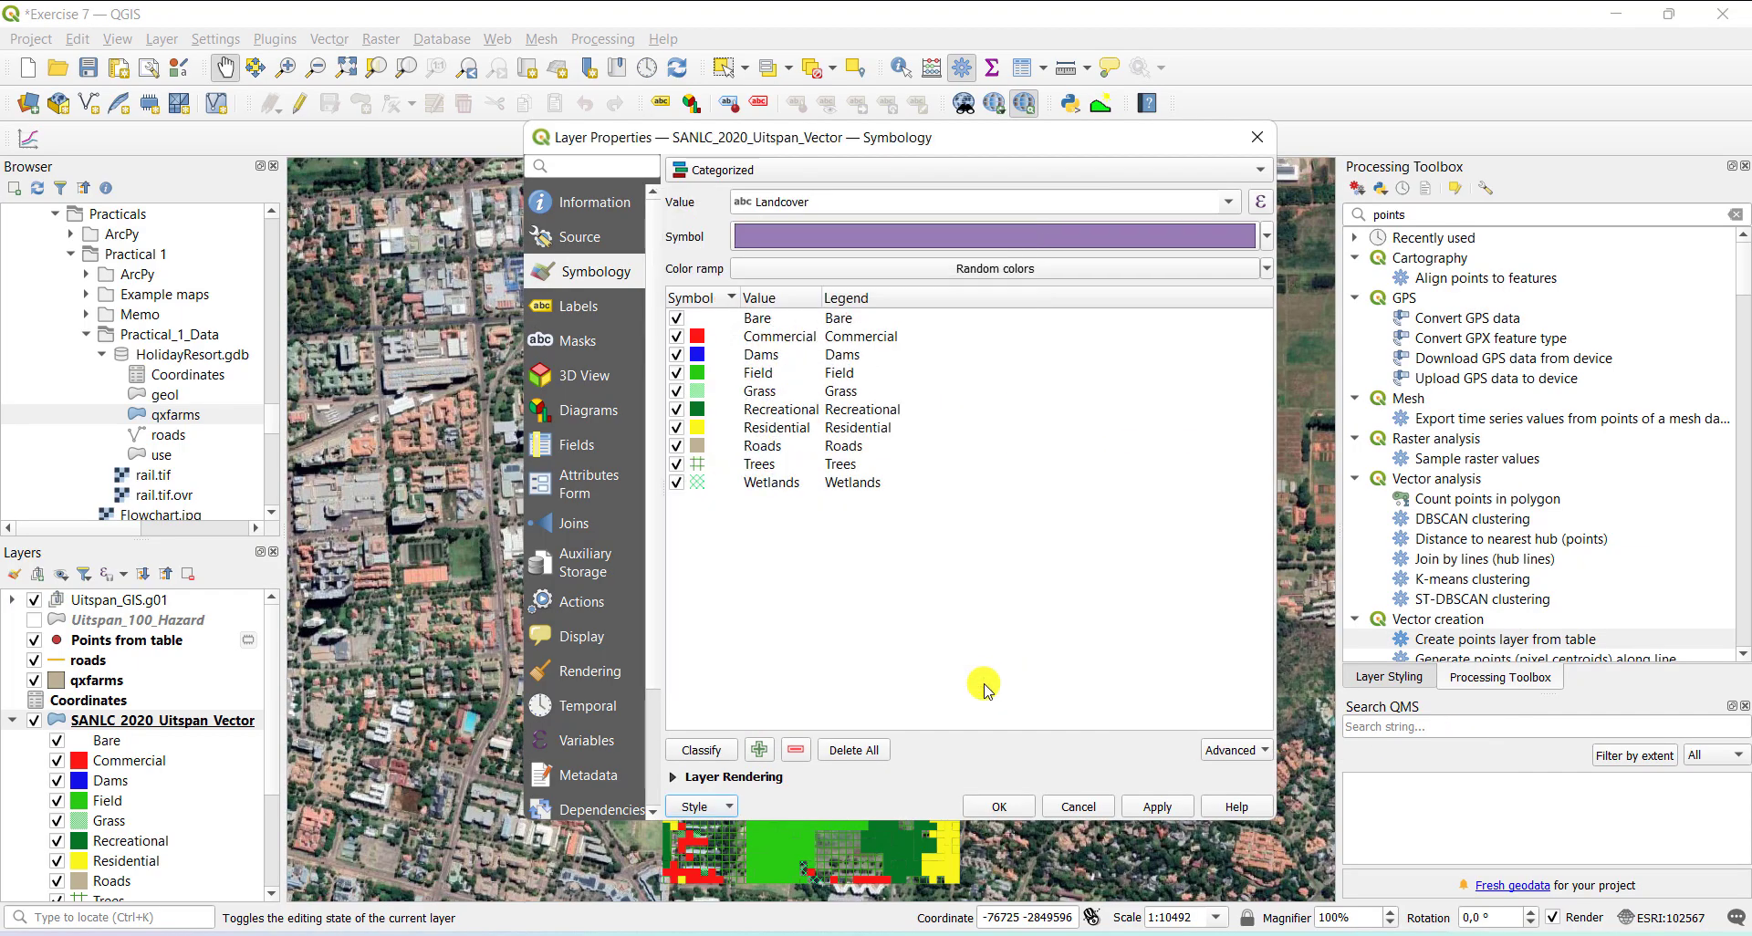
left_click(1080, 807)
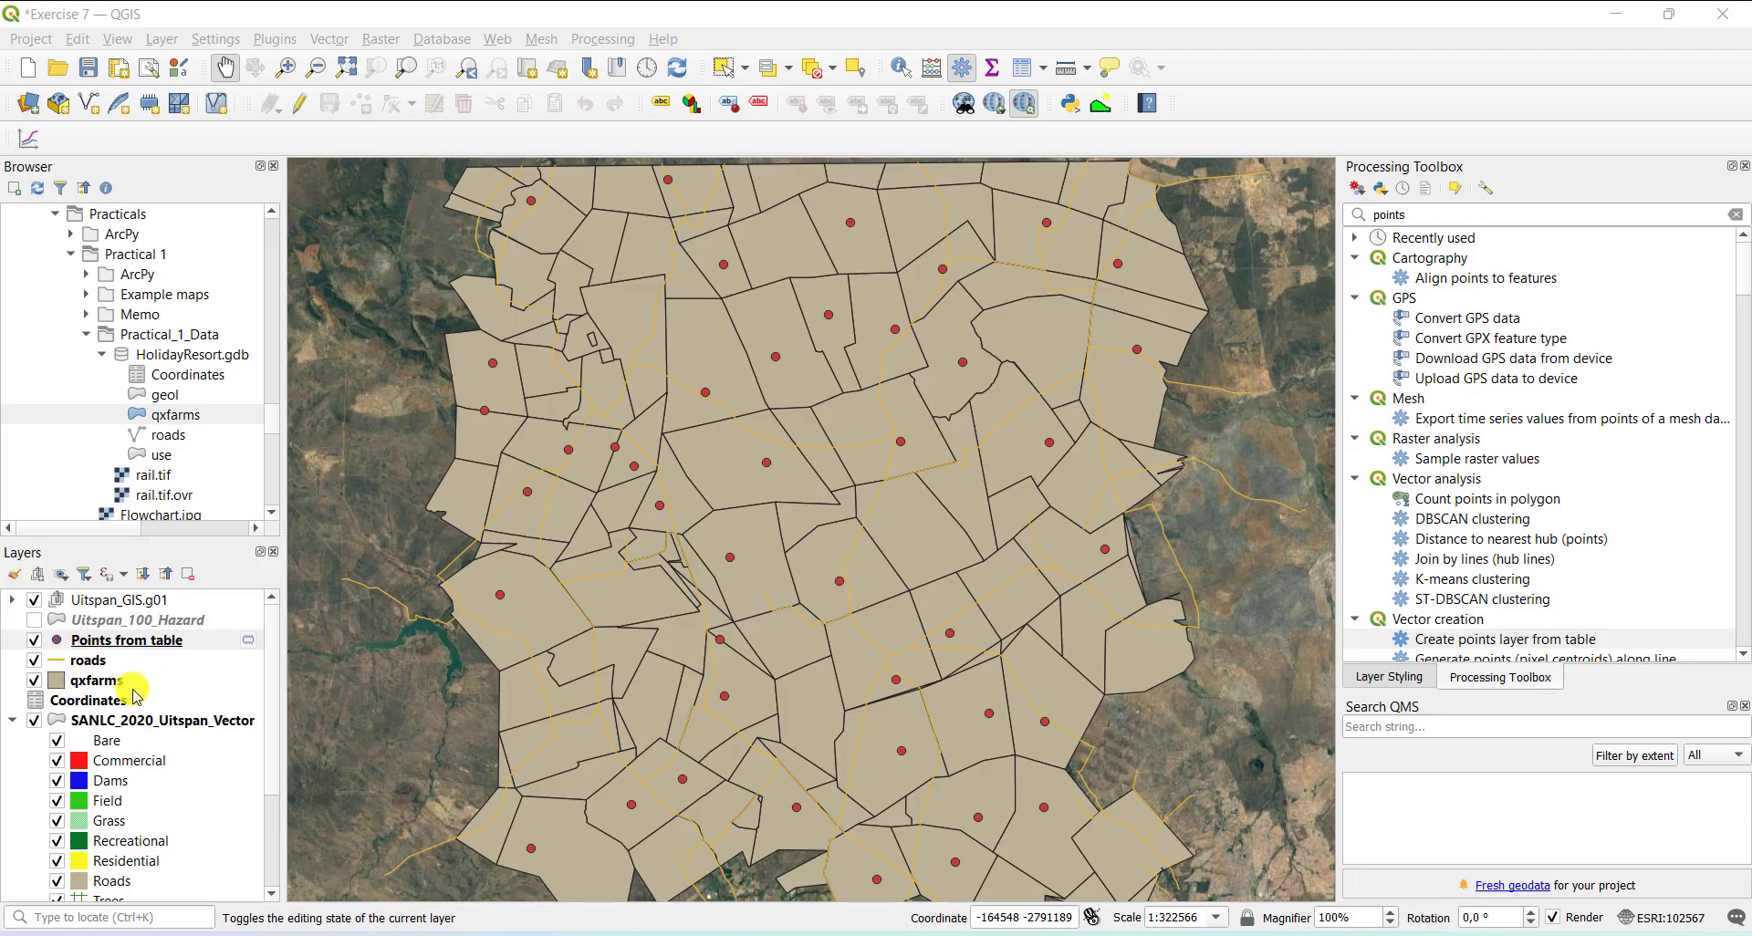
- Apply the 'dot blue' favourite symbol, 4 mm, to the Points from table layer
right_click(57, 648)
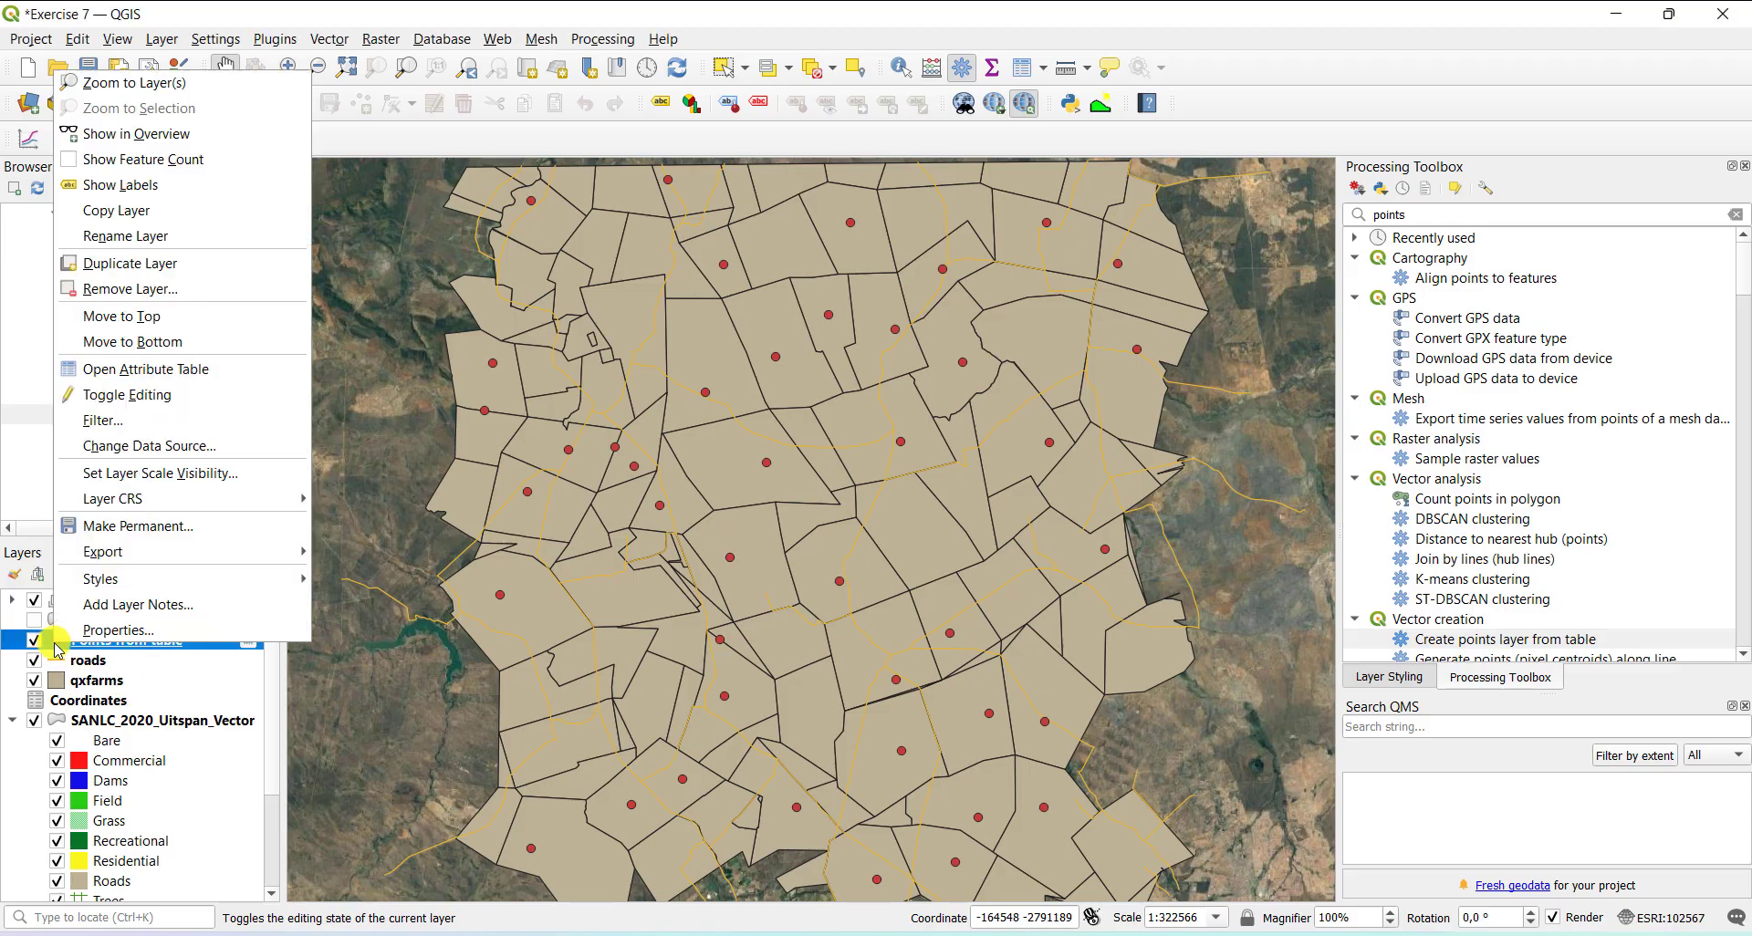
left_click(127, 636)
double_click(130, 636)
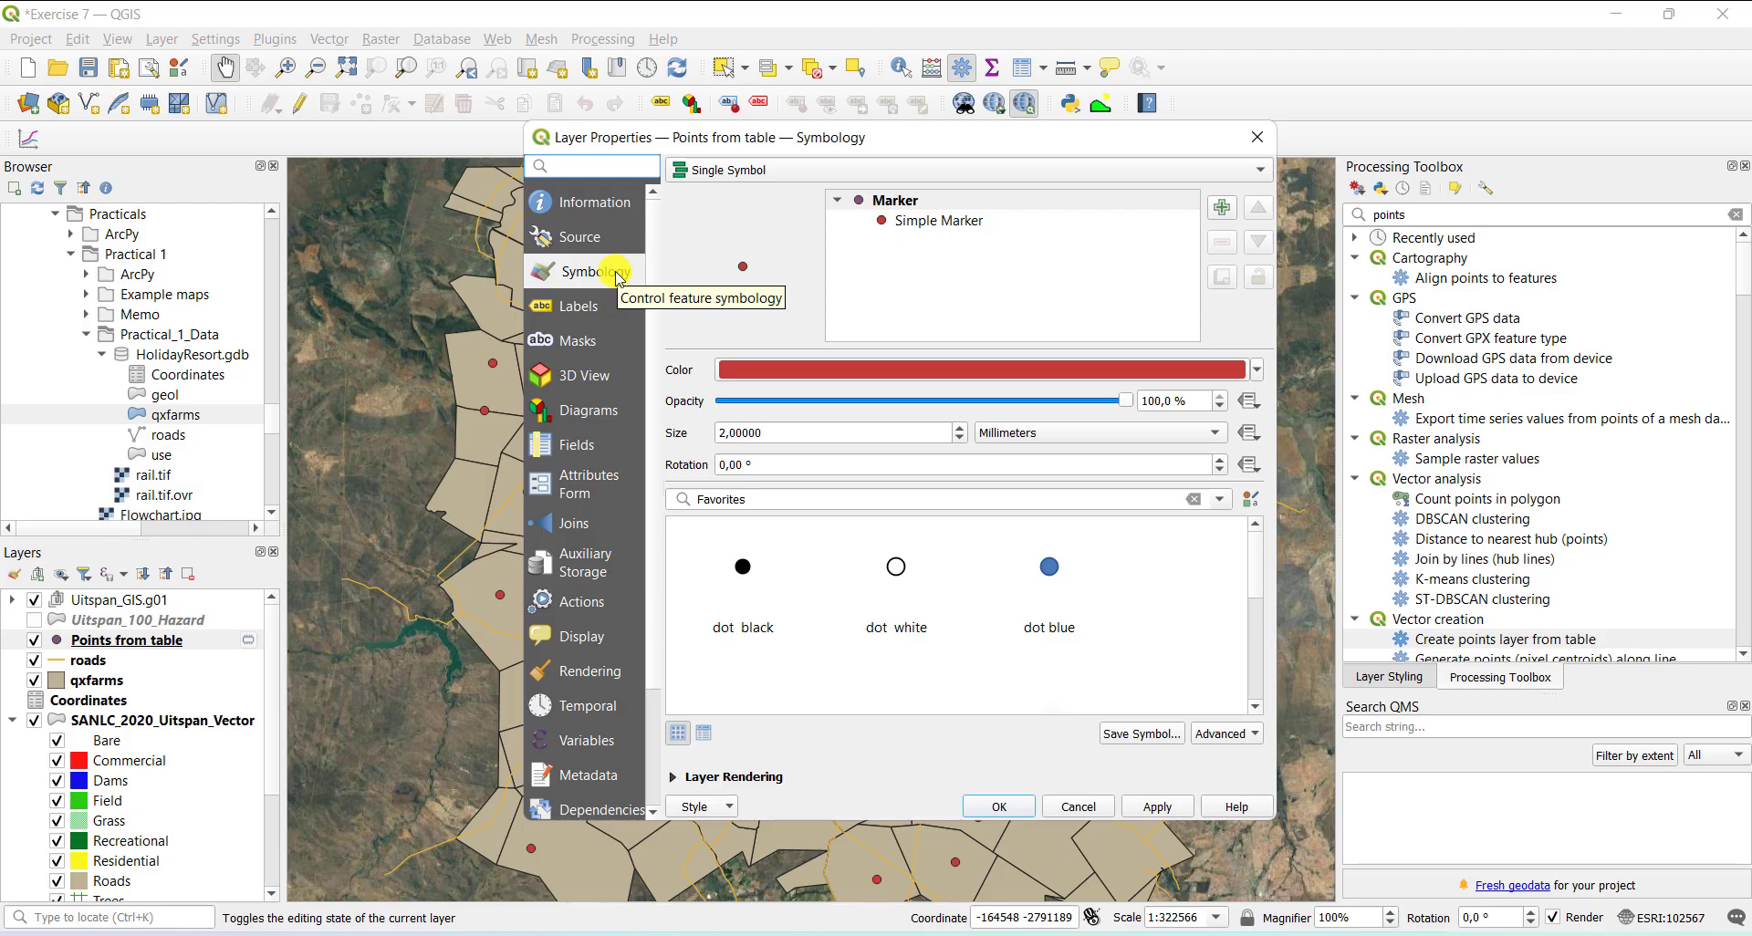
left_click(615, 202)
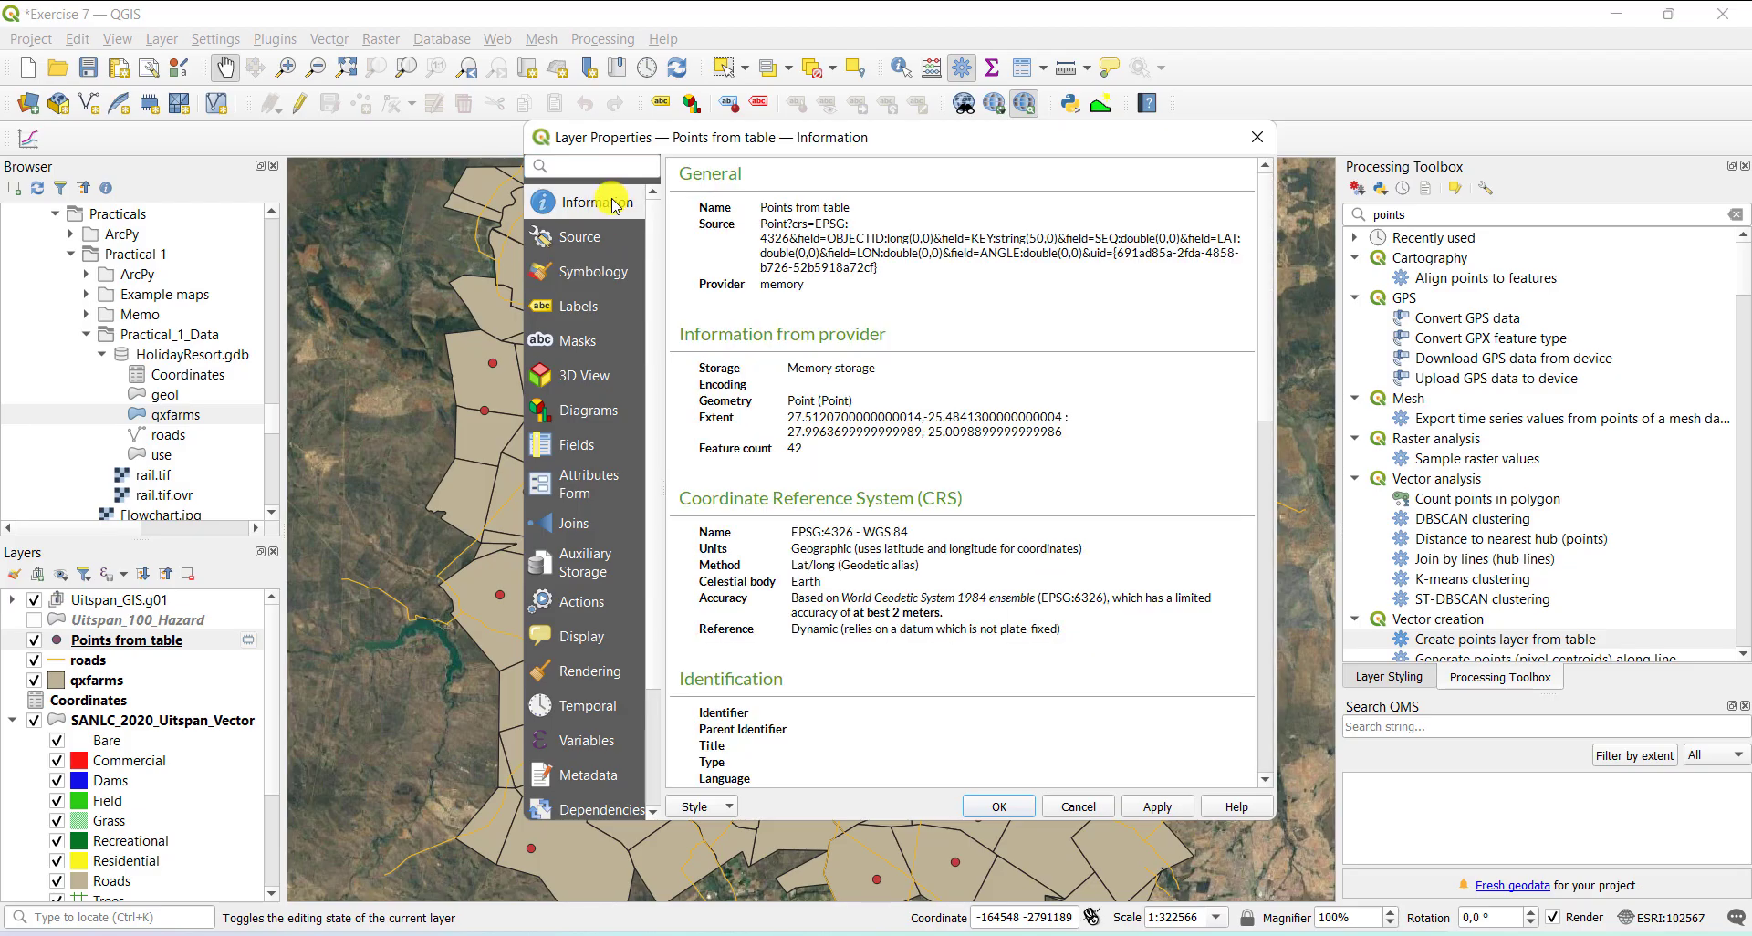
left_click(616, 272)
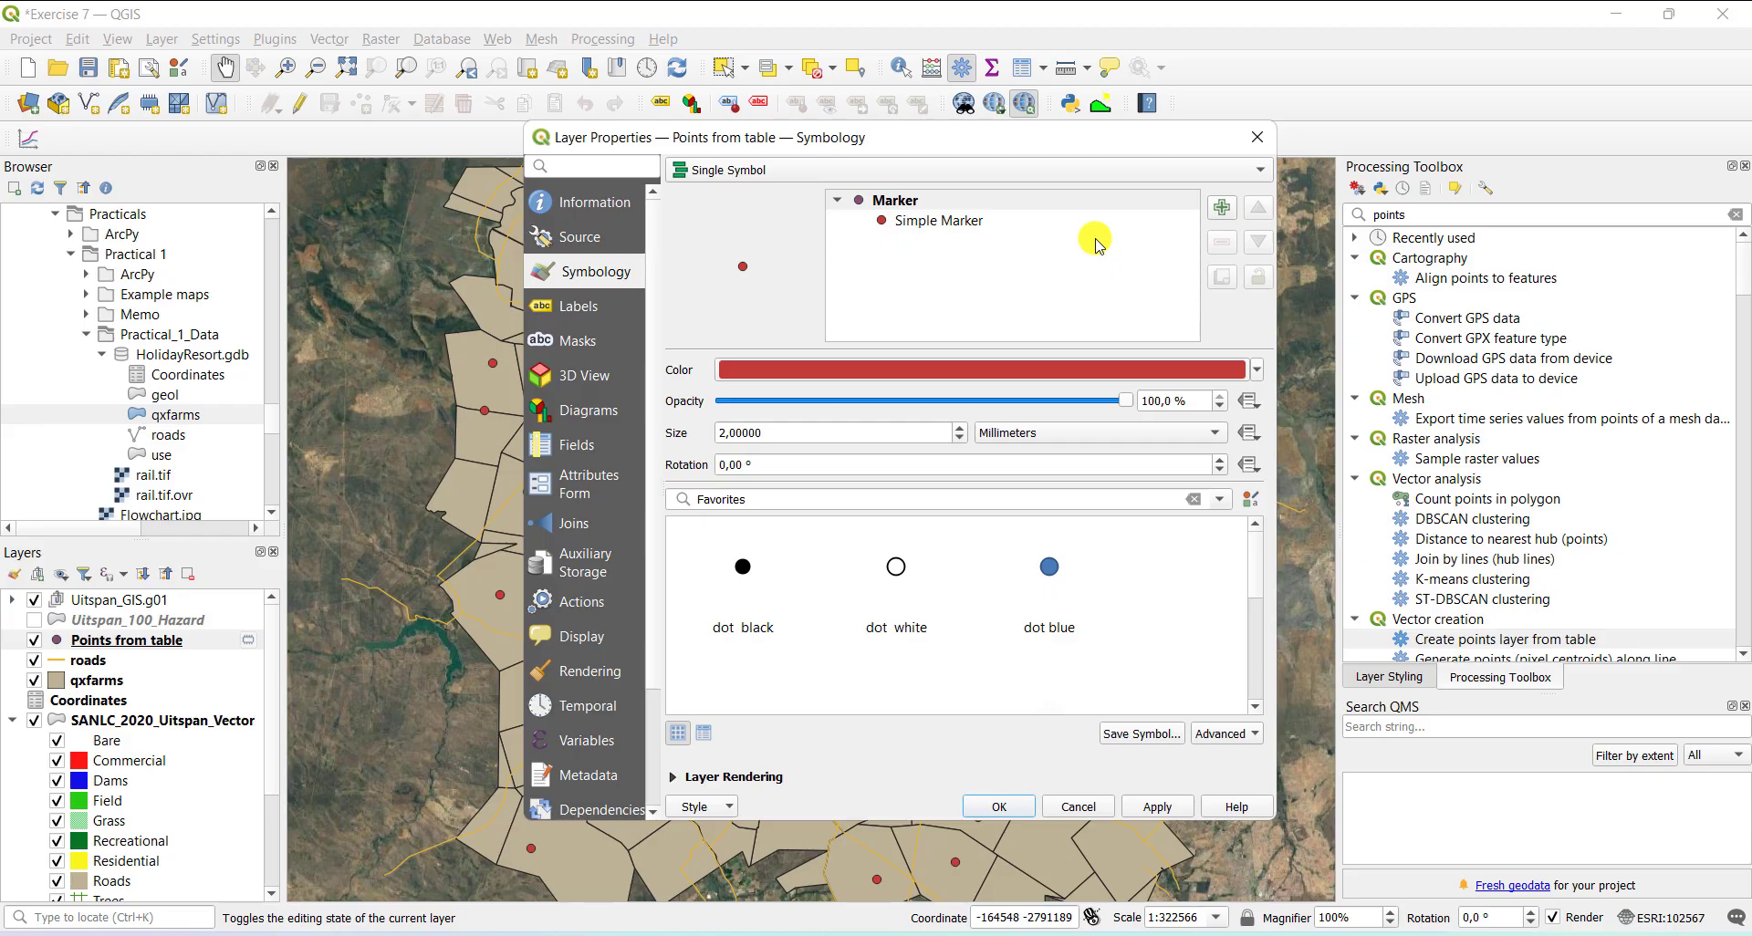
left_click(1050, 575)
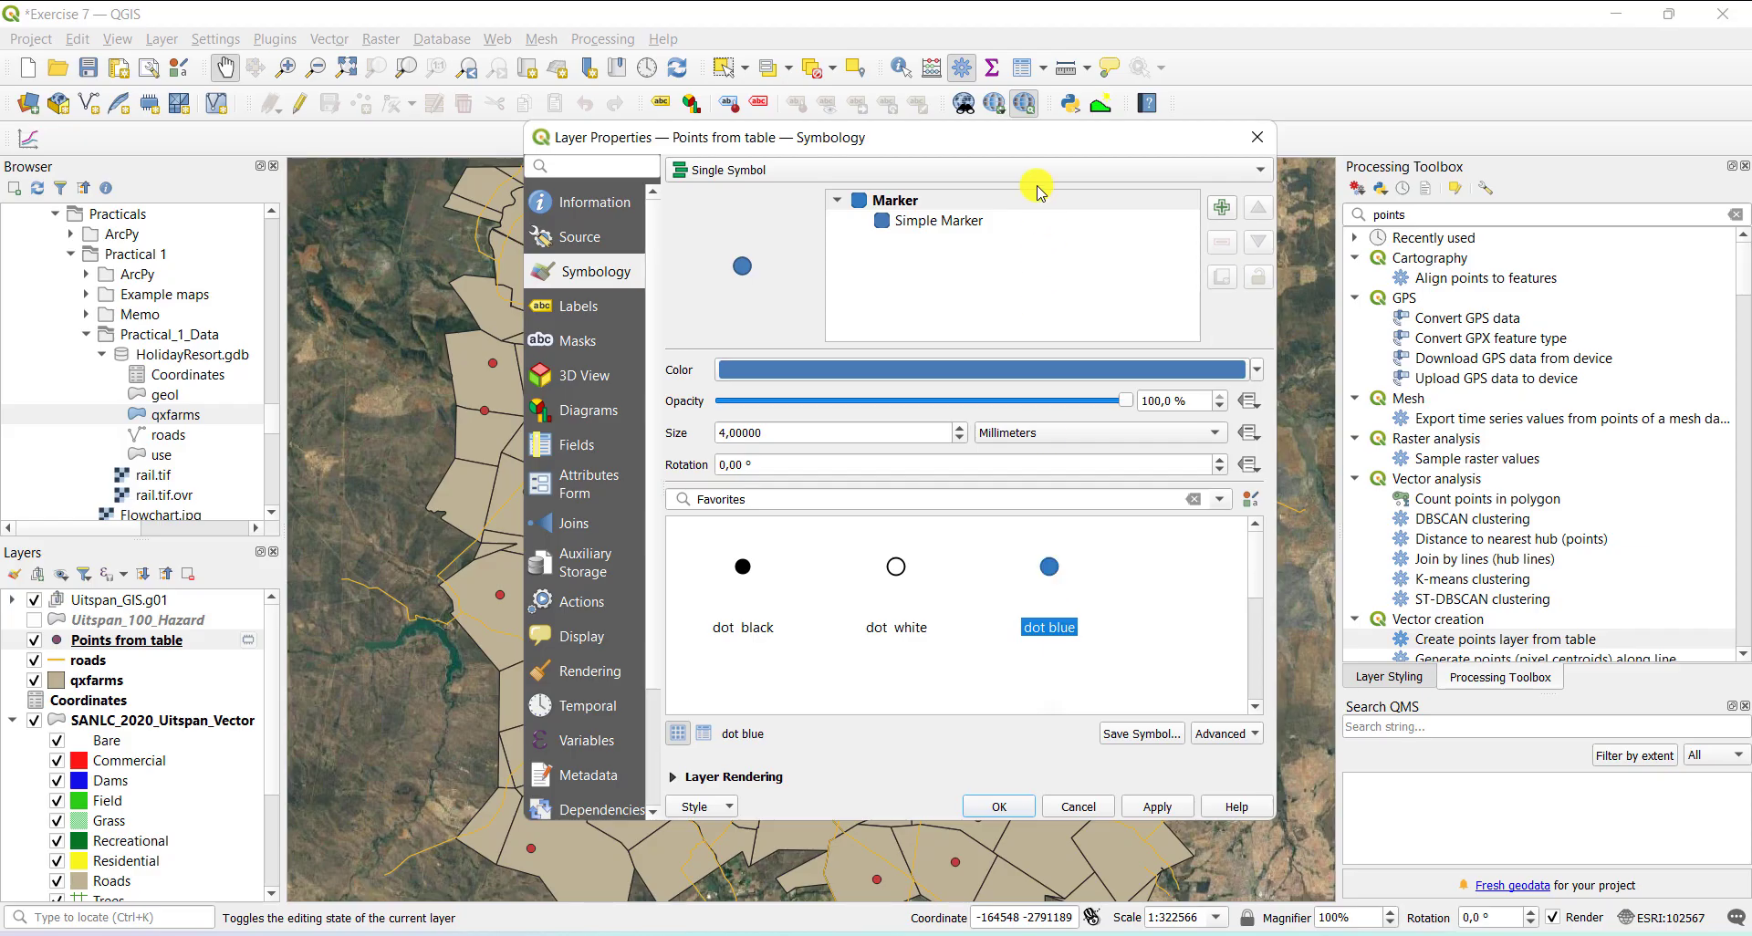
- Change the marker's symbol layer type through Ellipse and Geometry Generator to SVG Marker
left_click(969, 226)
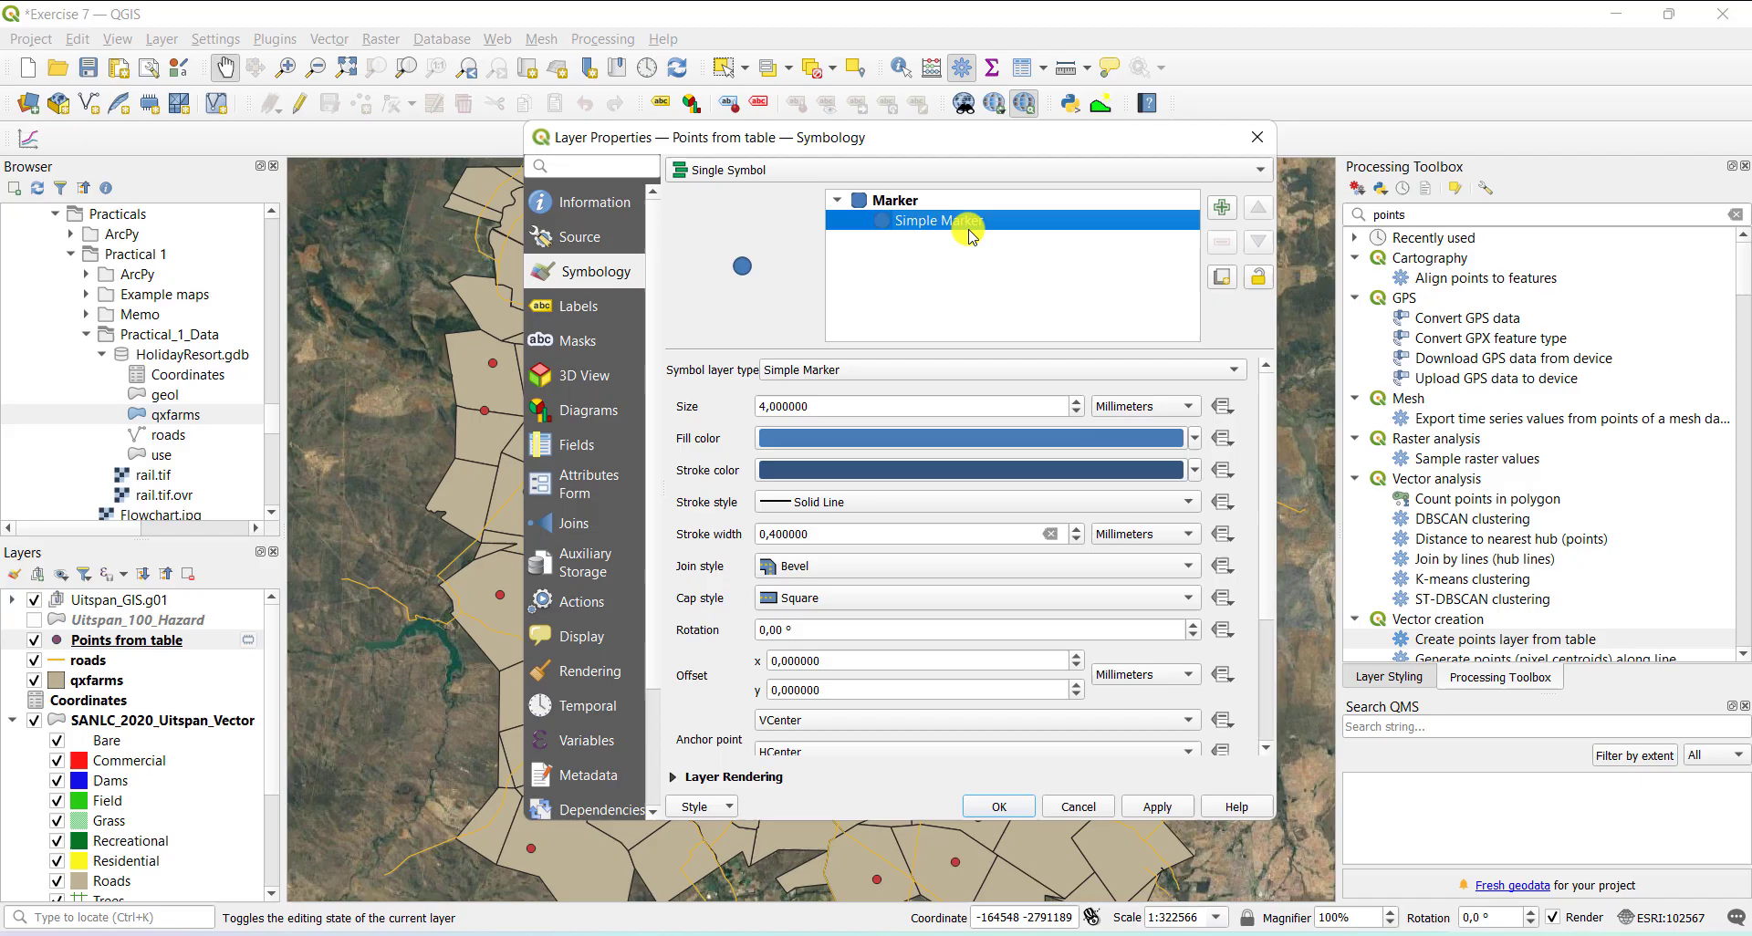
left_click(1056, 369)
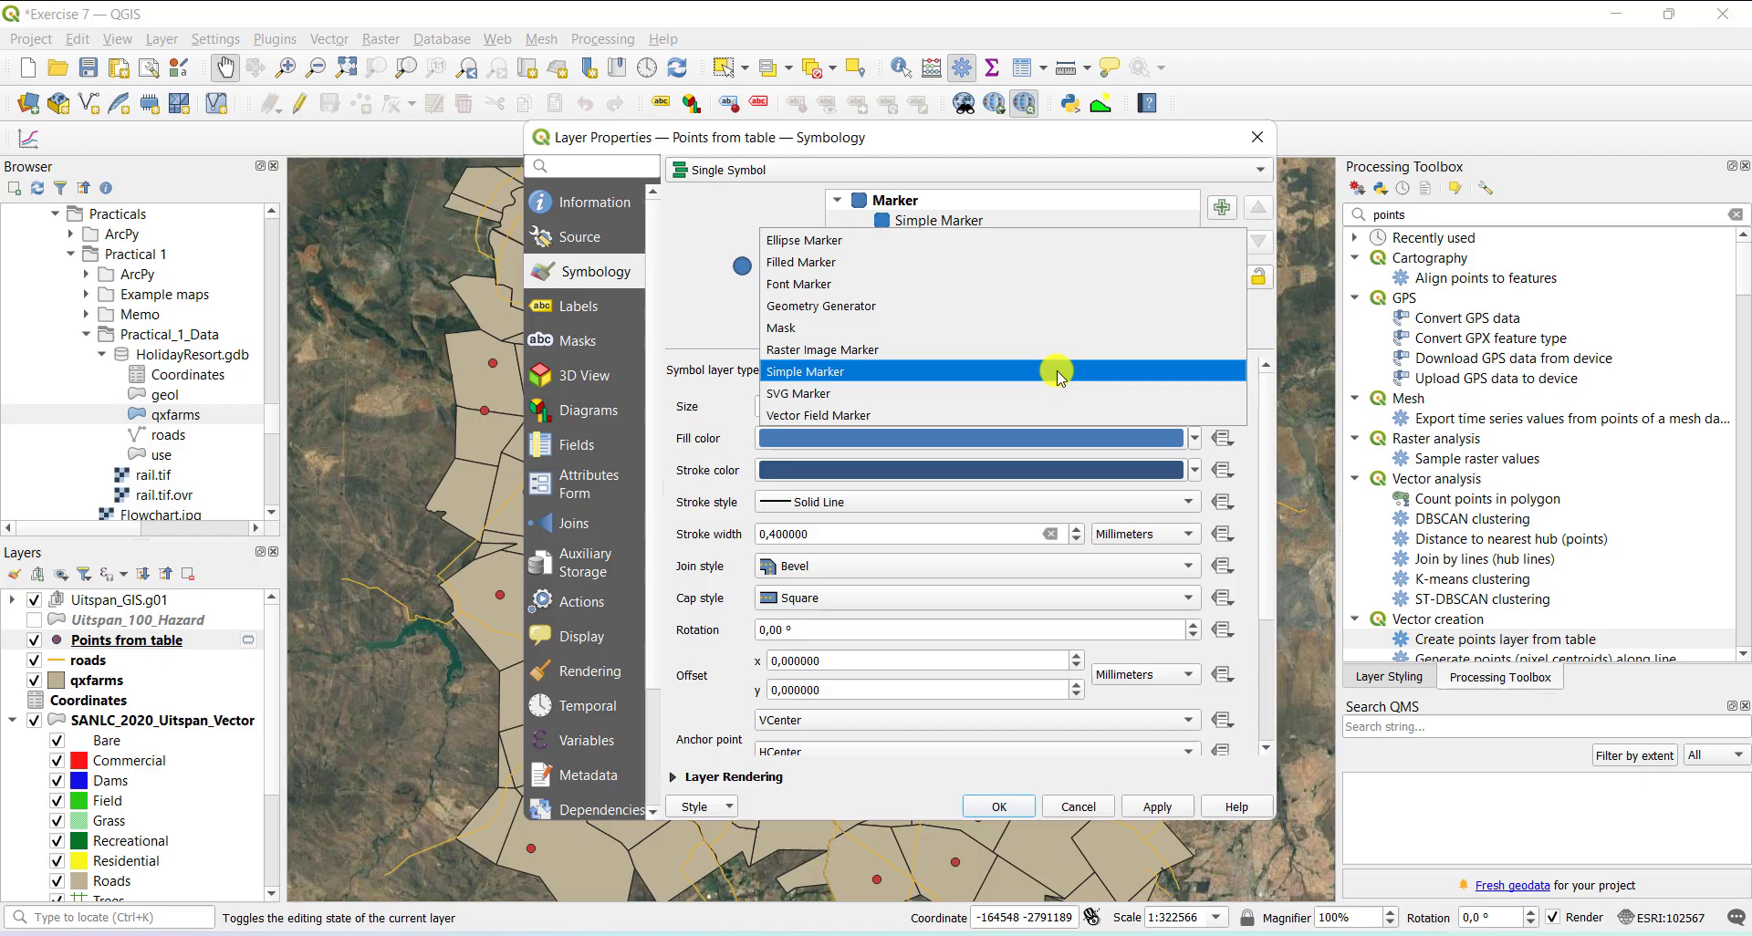
left_click(890, 240)
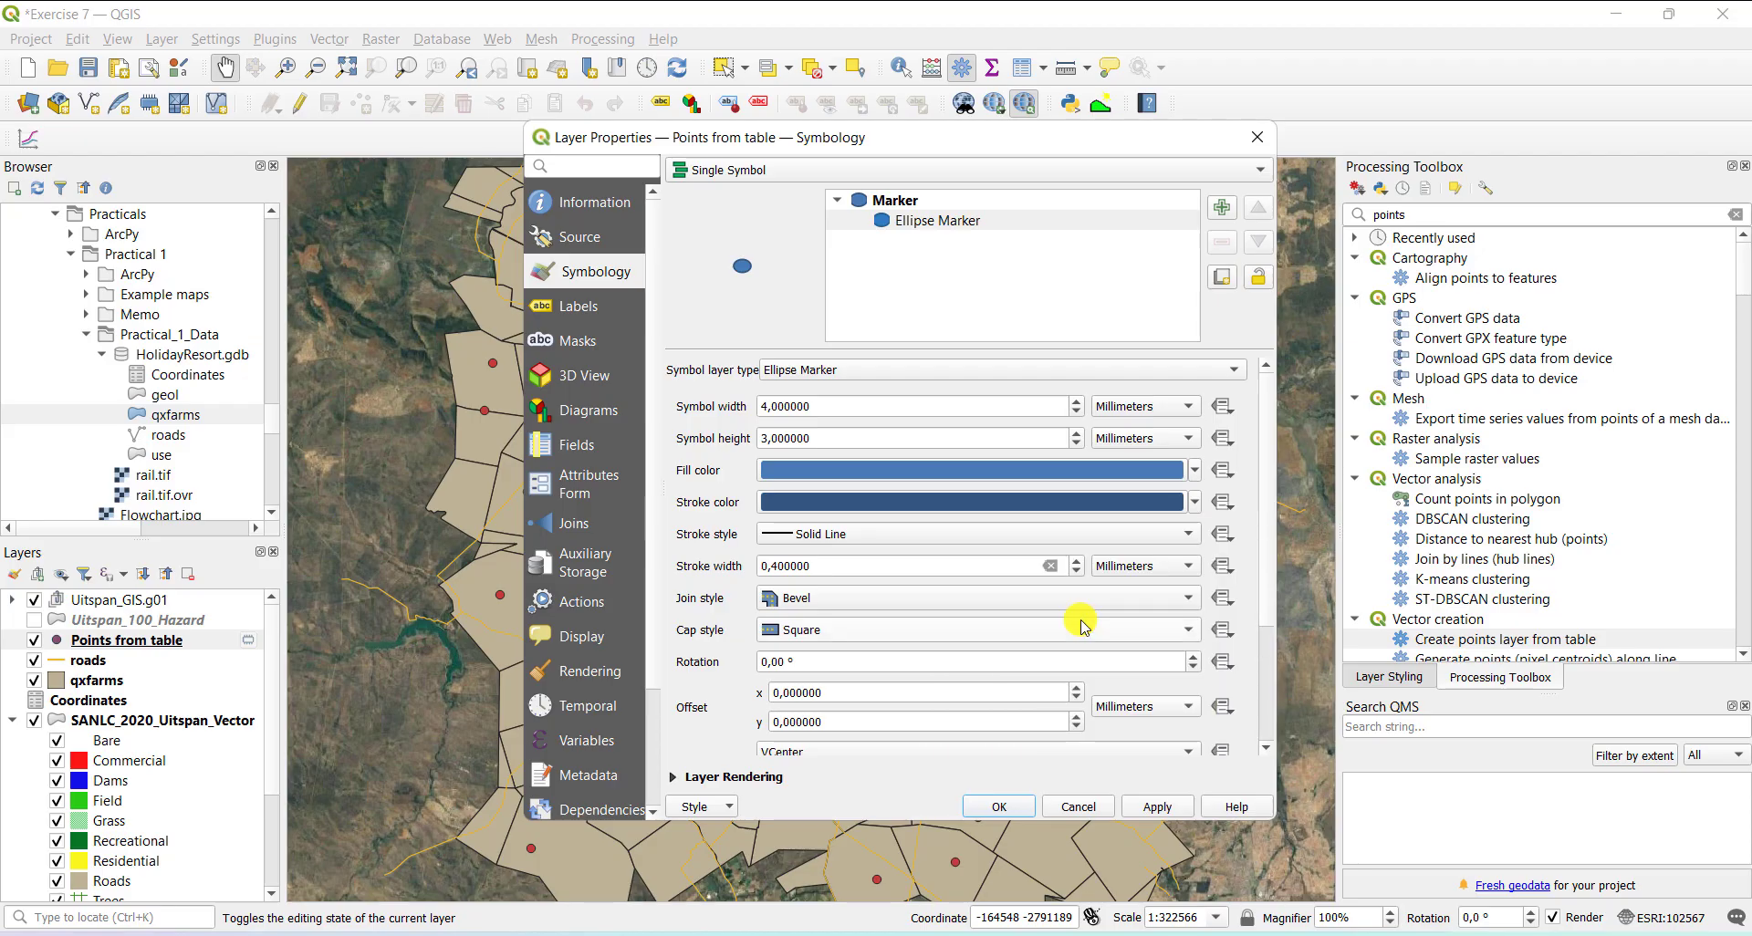
left_click(1086, 370)
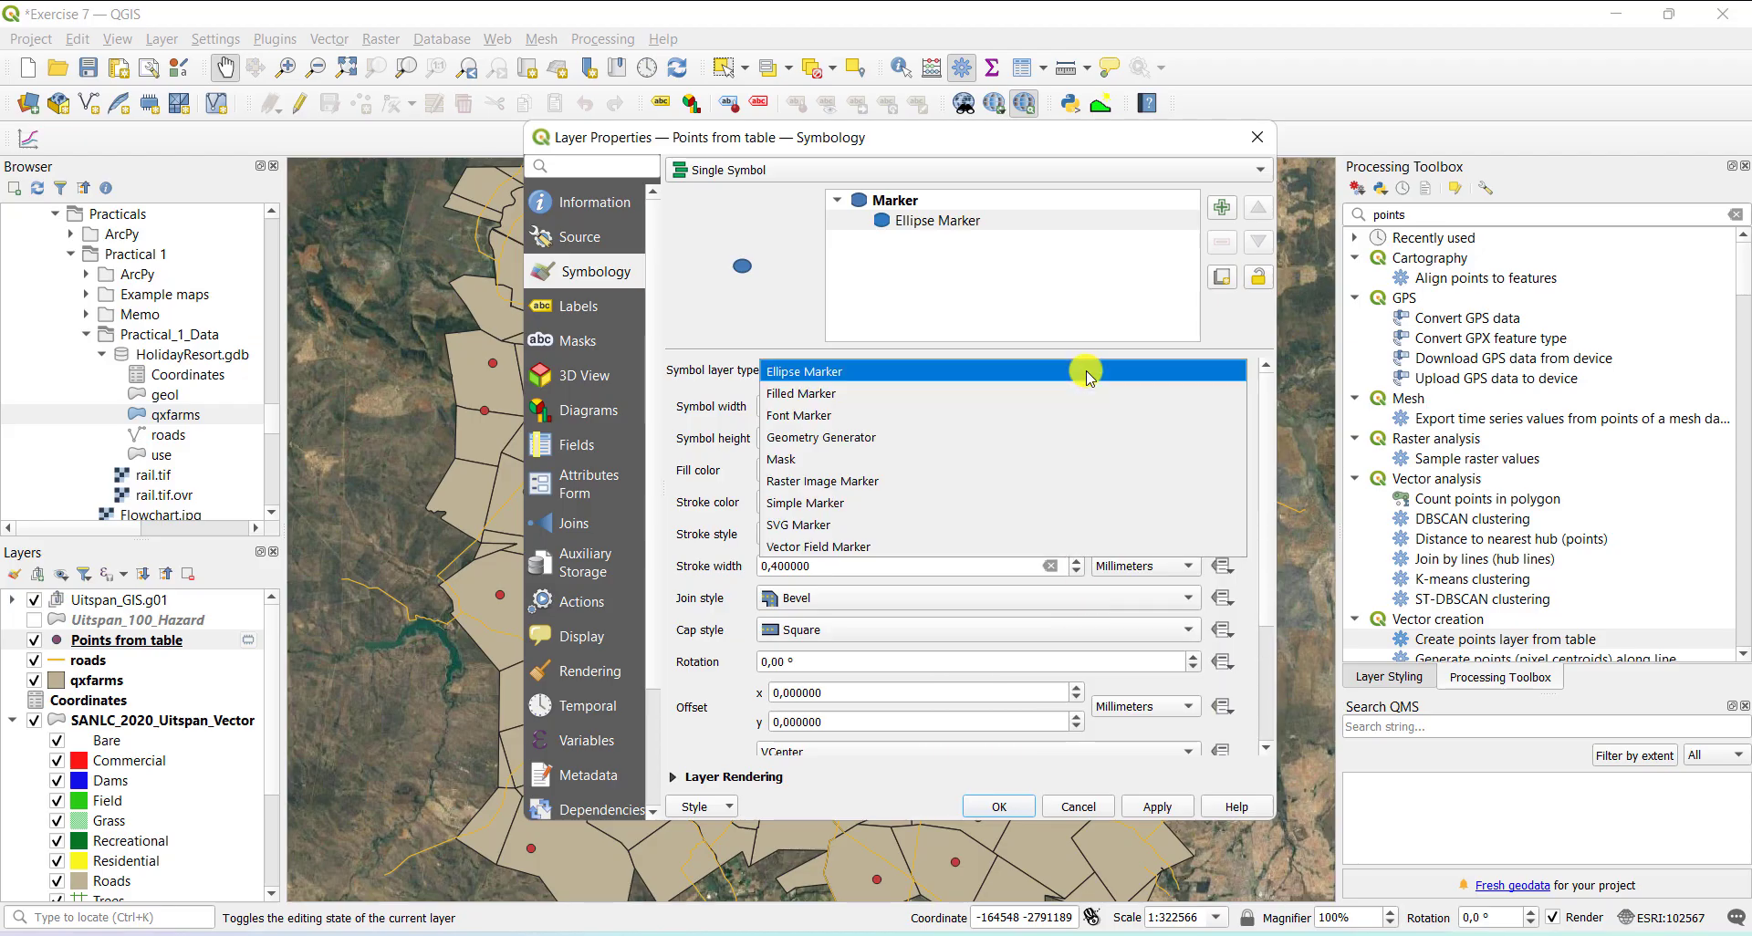
key("Escape")
left_click(1009, 371)
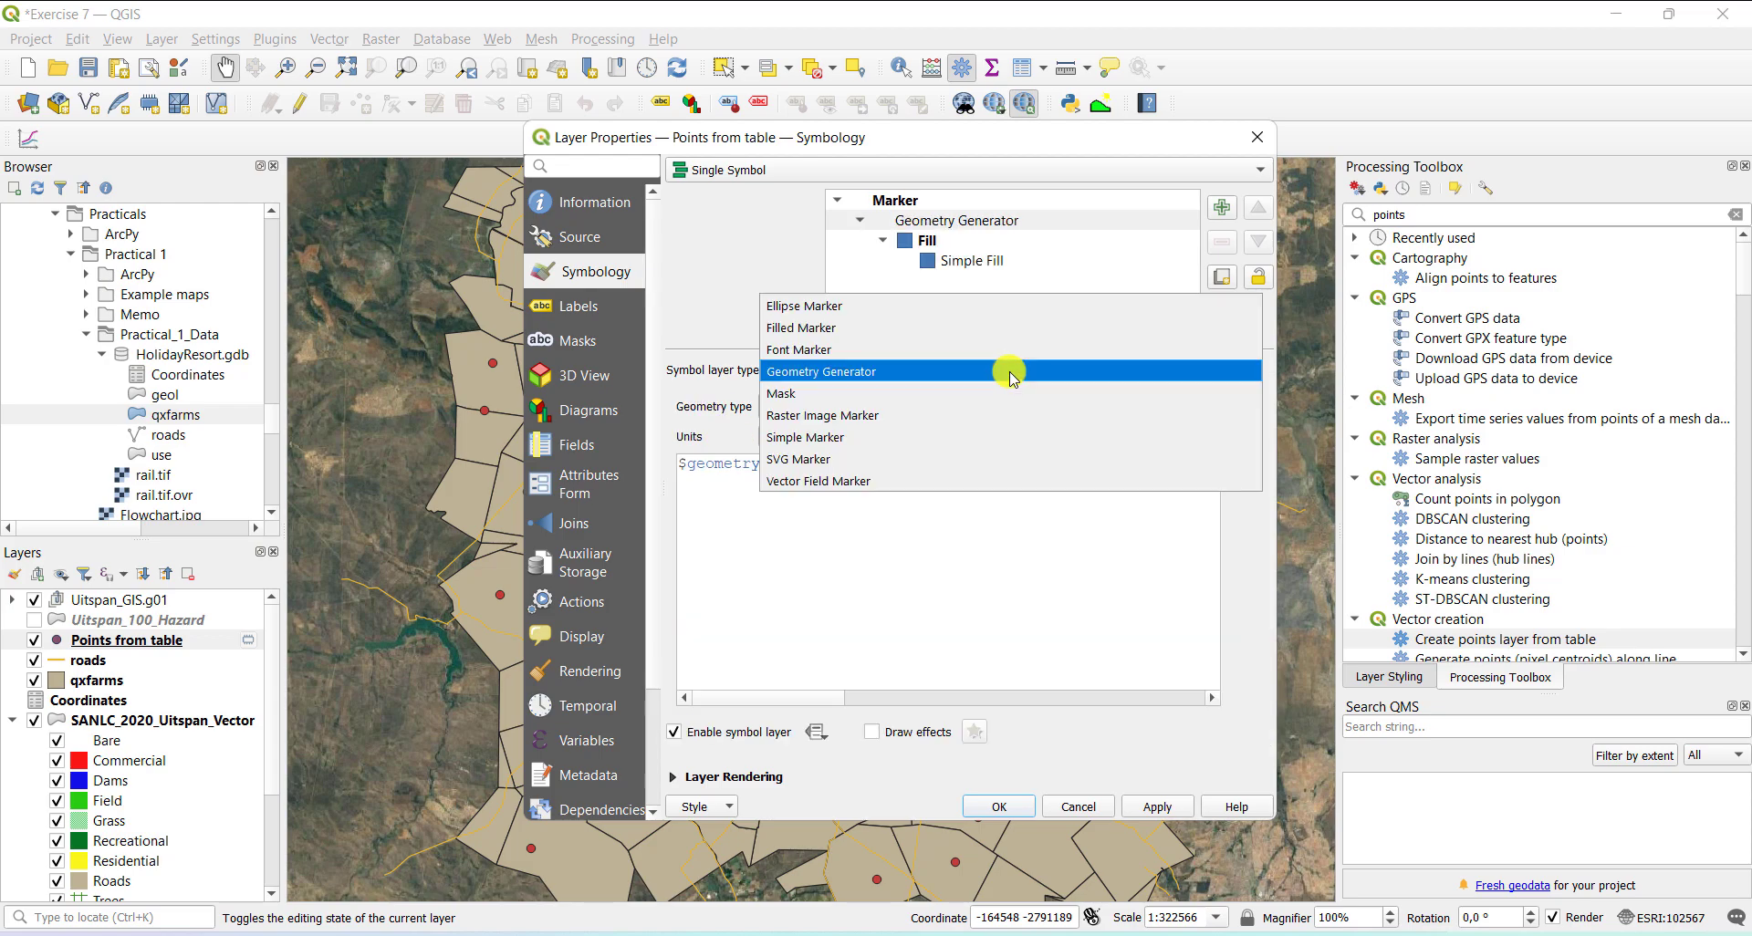
left_click(958, 459)
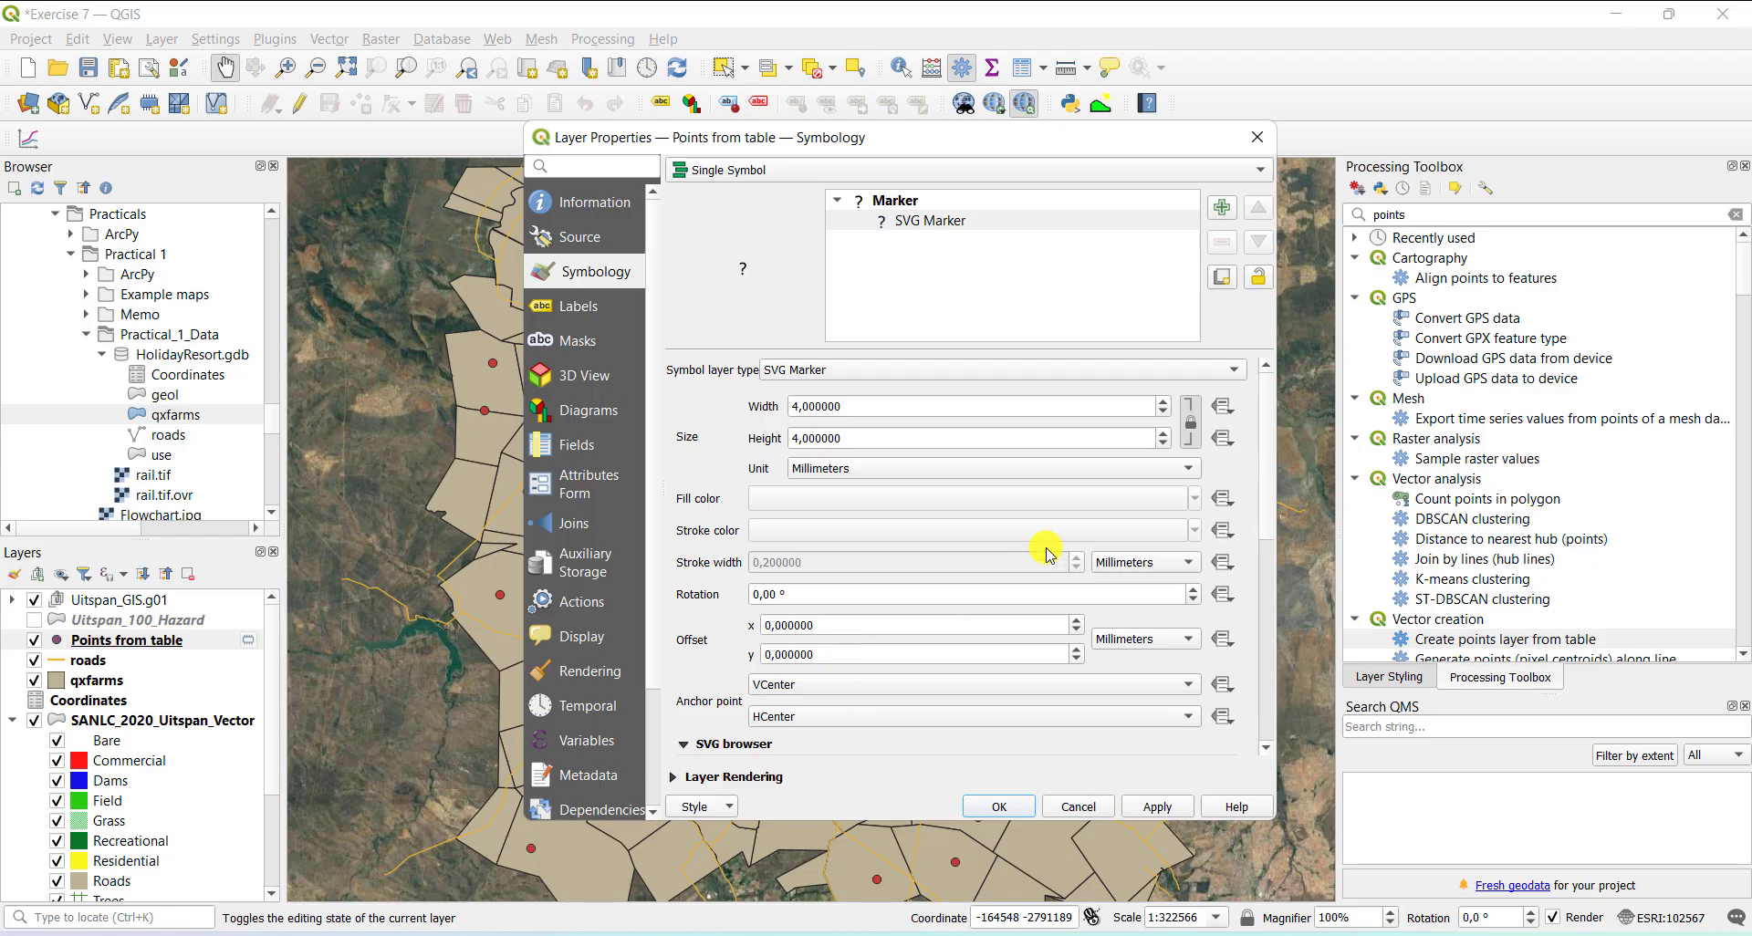
- Browse the SVG image groups without selecting an image
scroll(712, 548, "down", 3)
scroll(689, 595, "down", 3)
scroll(776, 429, "up", 2)
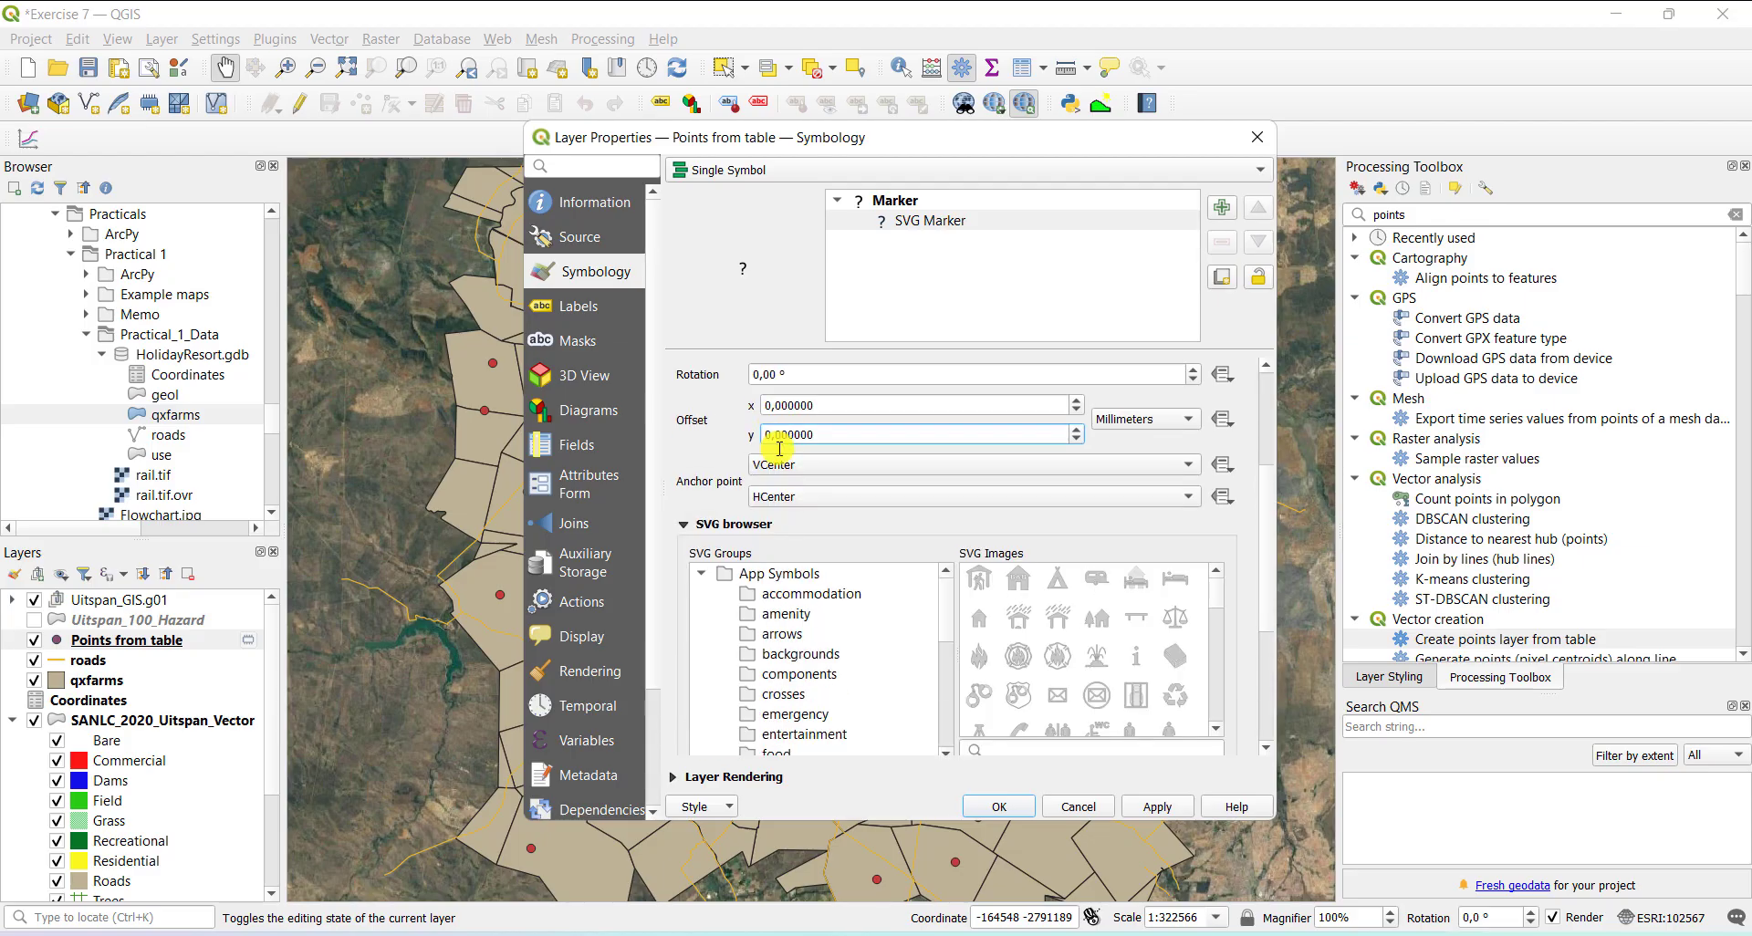
scroll(838, 631, "down", 1)
scroll(783, 685, "down", 1)
scroll(782, 684, "down", 3)
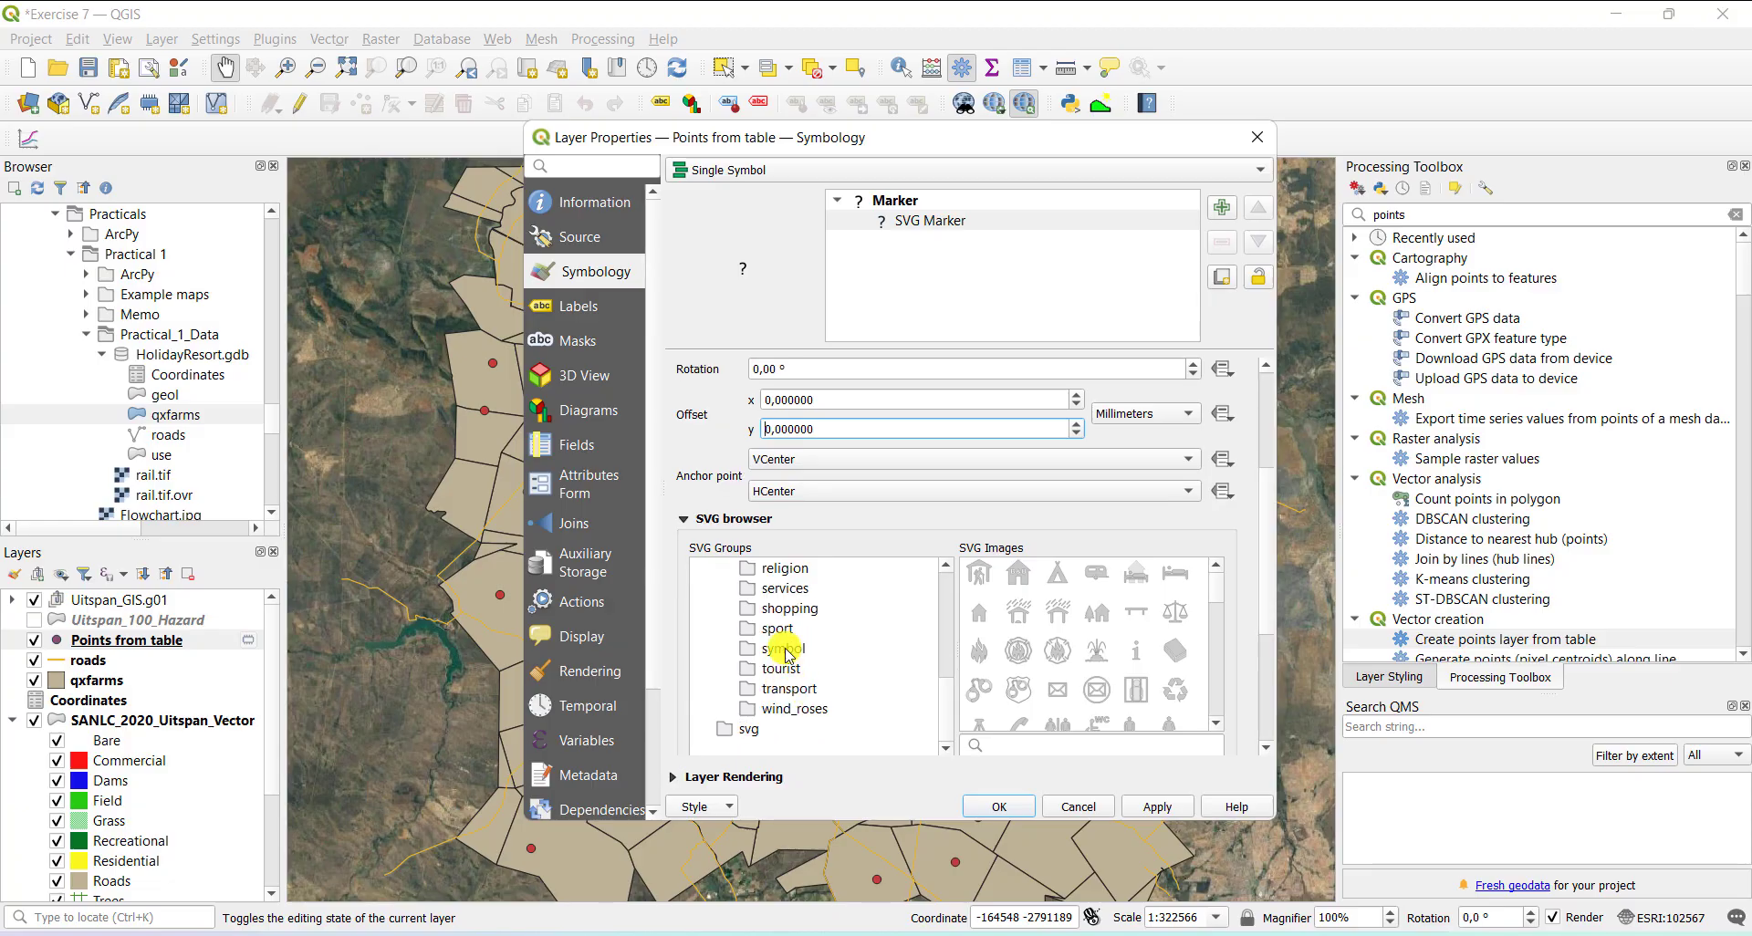
scroll(788, 654, "up", 2)
scroll(788, 654, "up", 3)
scroll(789, 653, "up", 1)
scroll(788, 653, "up", 2)
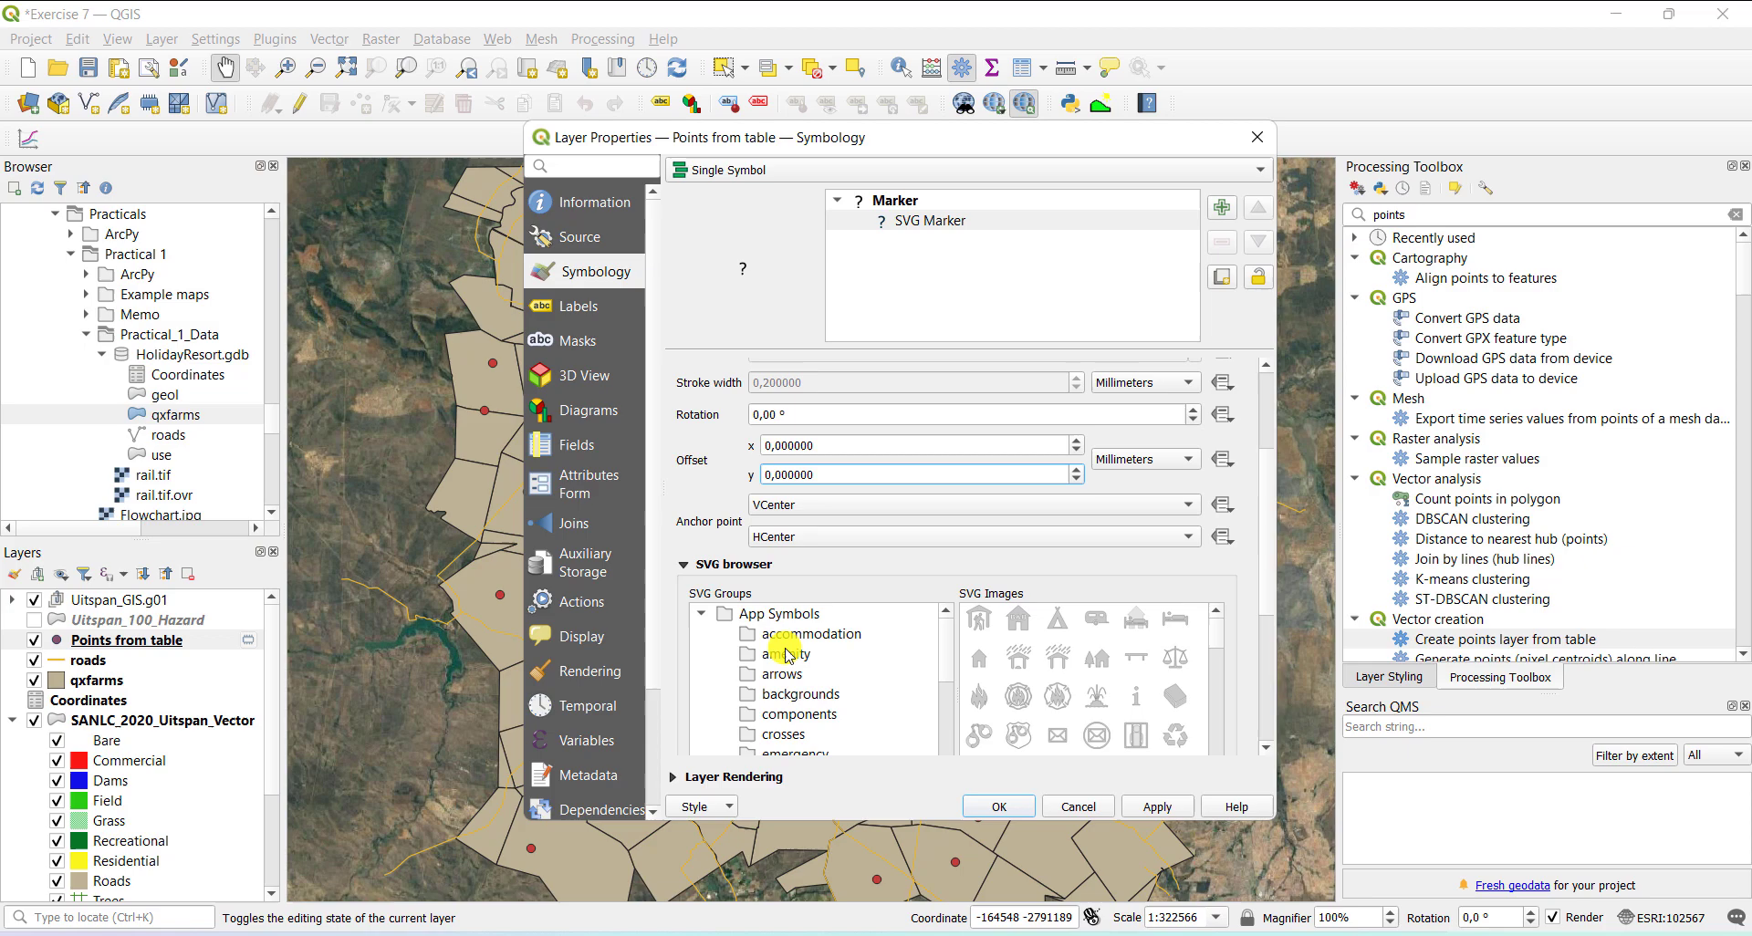
left_click(699, 48)
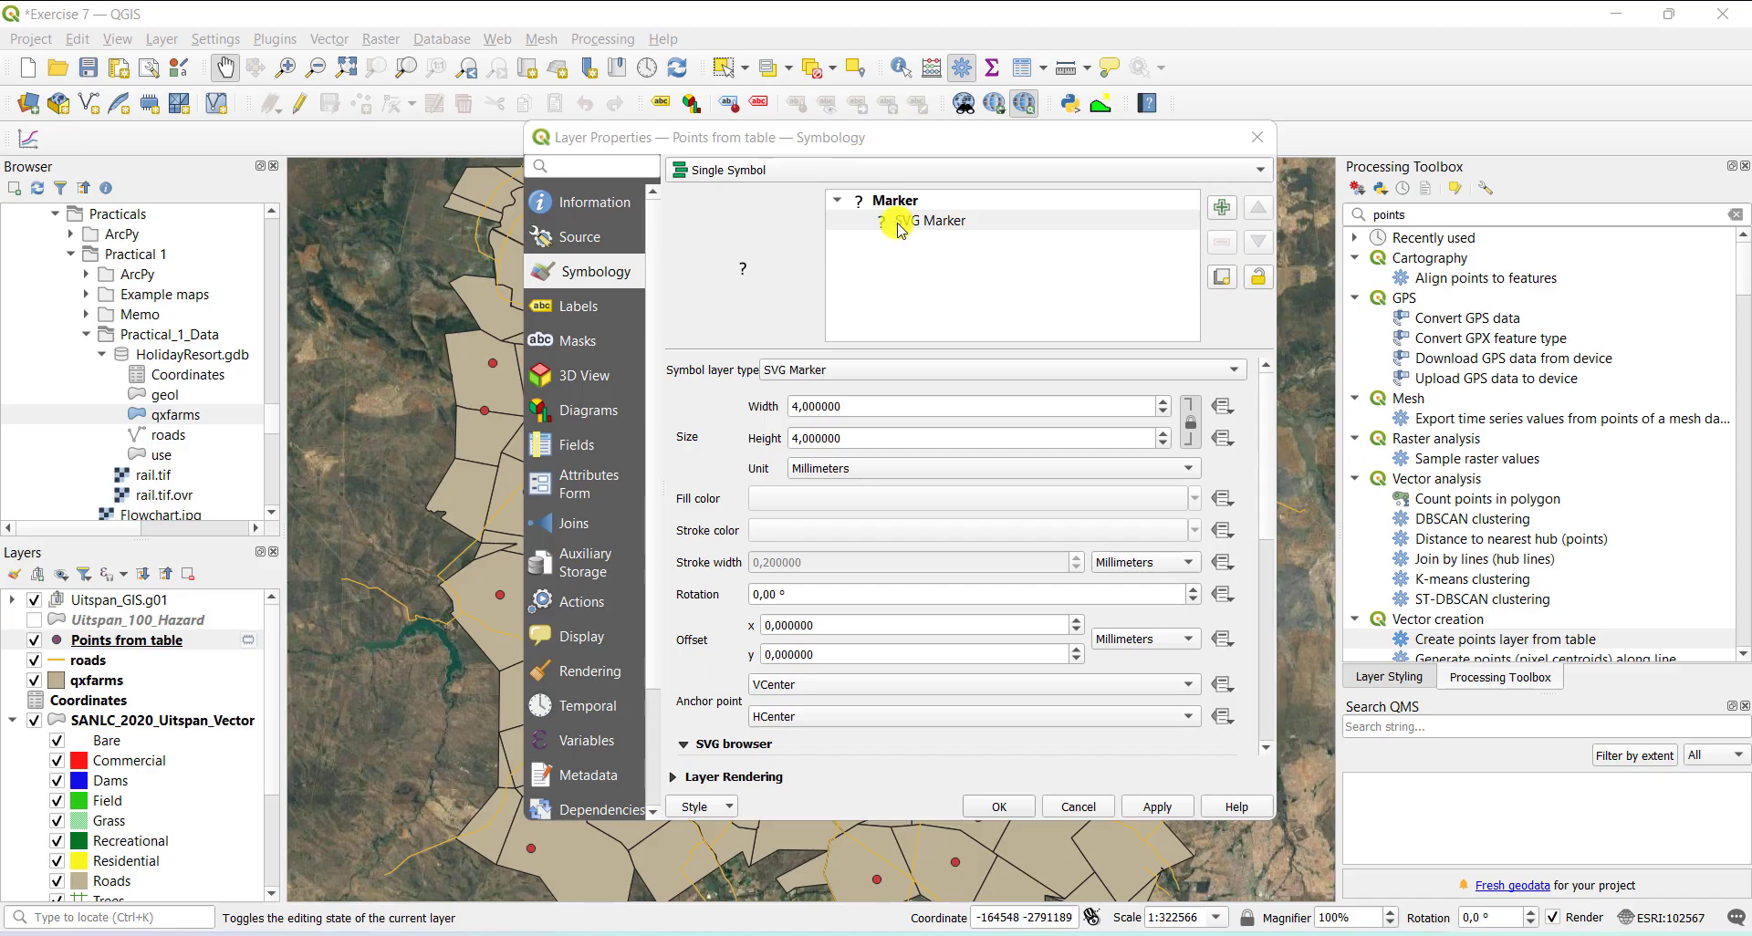
- Revert the marker to Simple Marker and set its fill colour to blue using the colour wheel
left_click(858, 372)
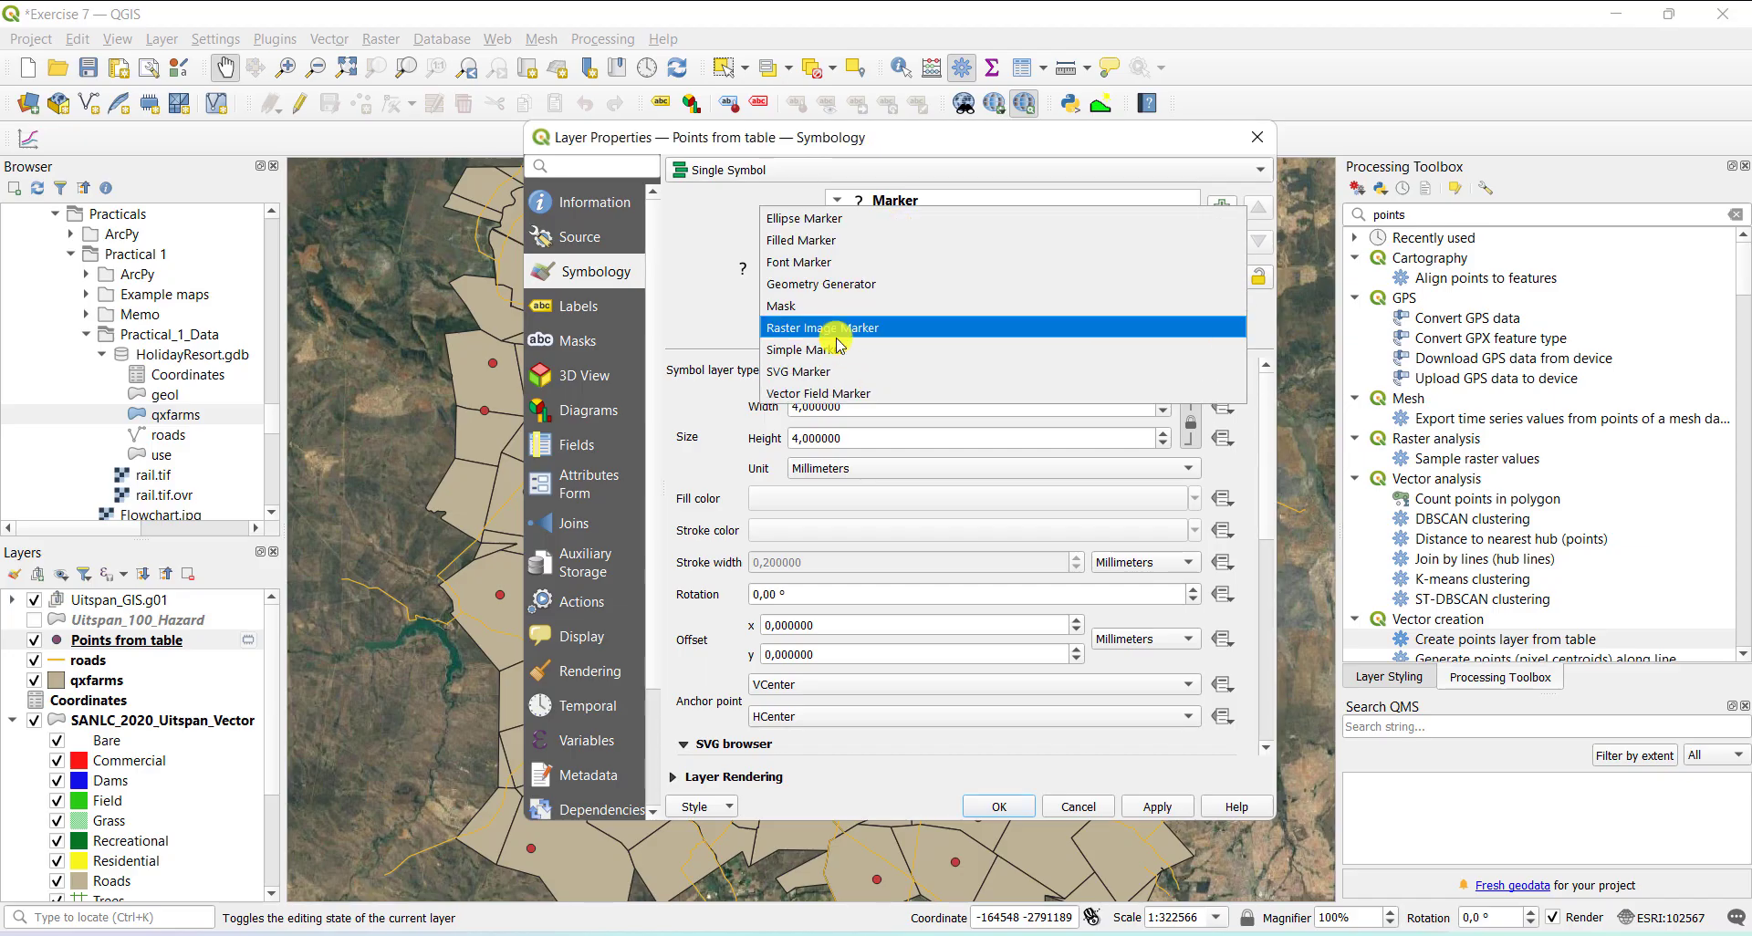
left_click(838, 350)
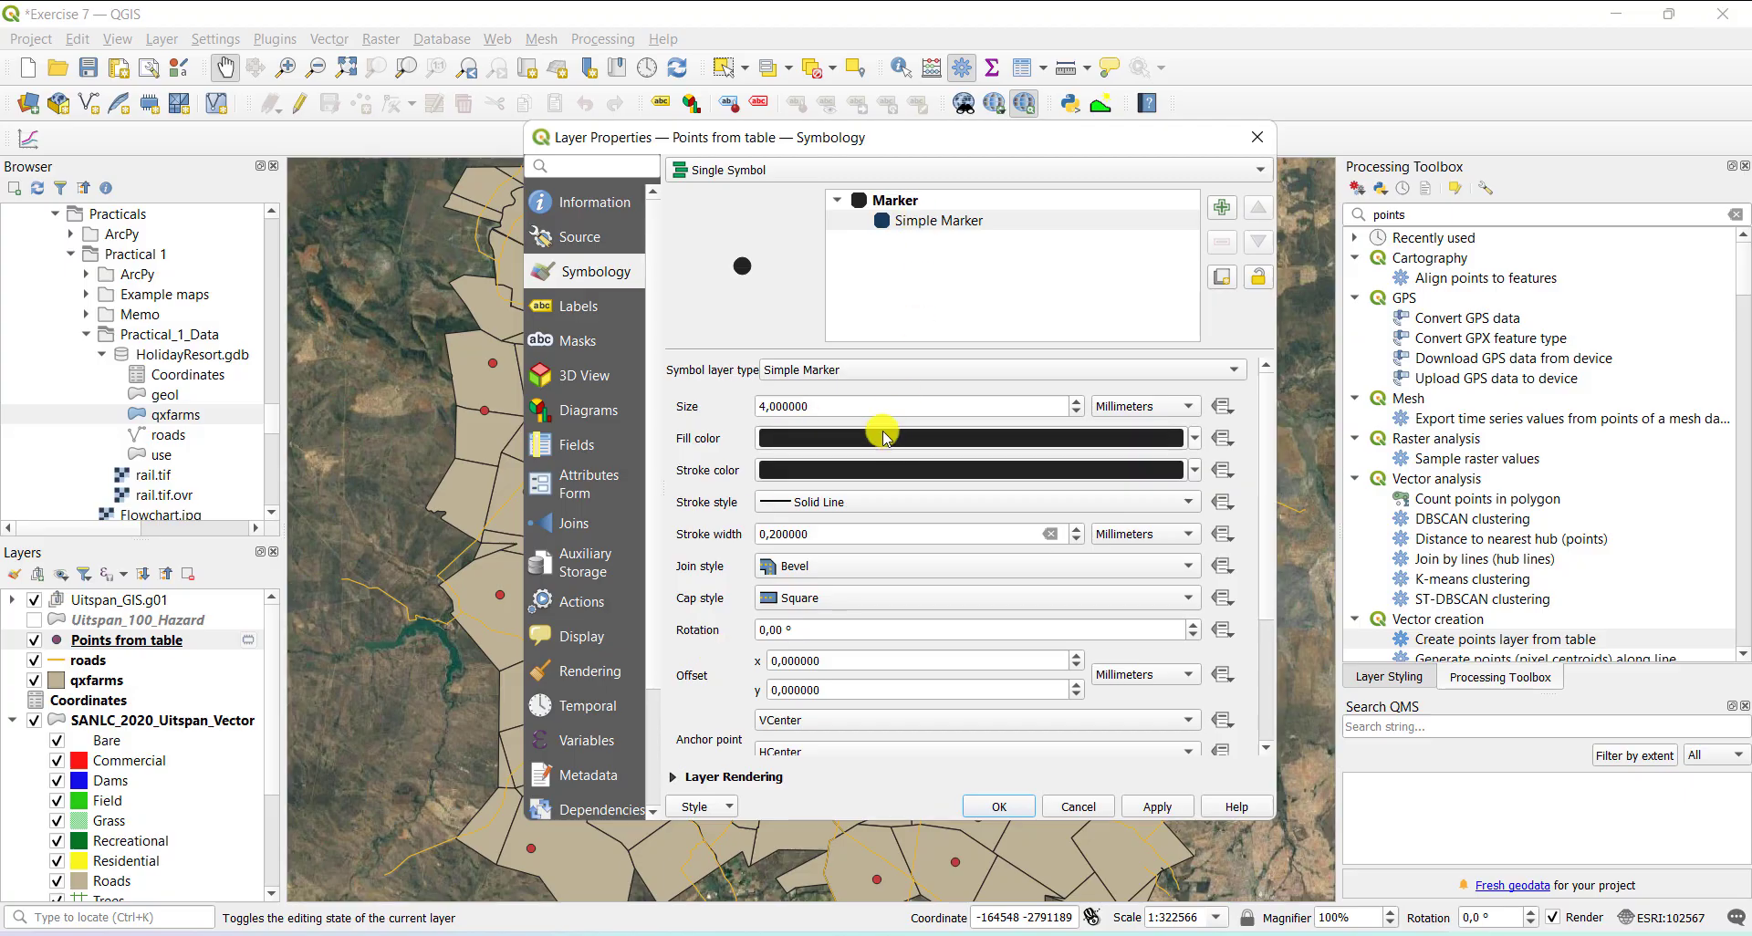
left_click(830, 439)
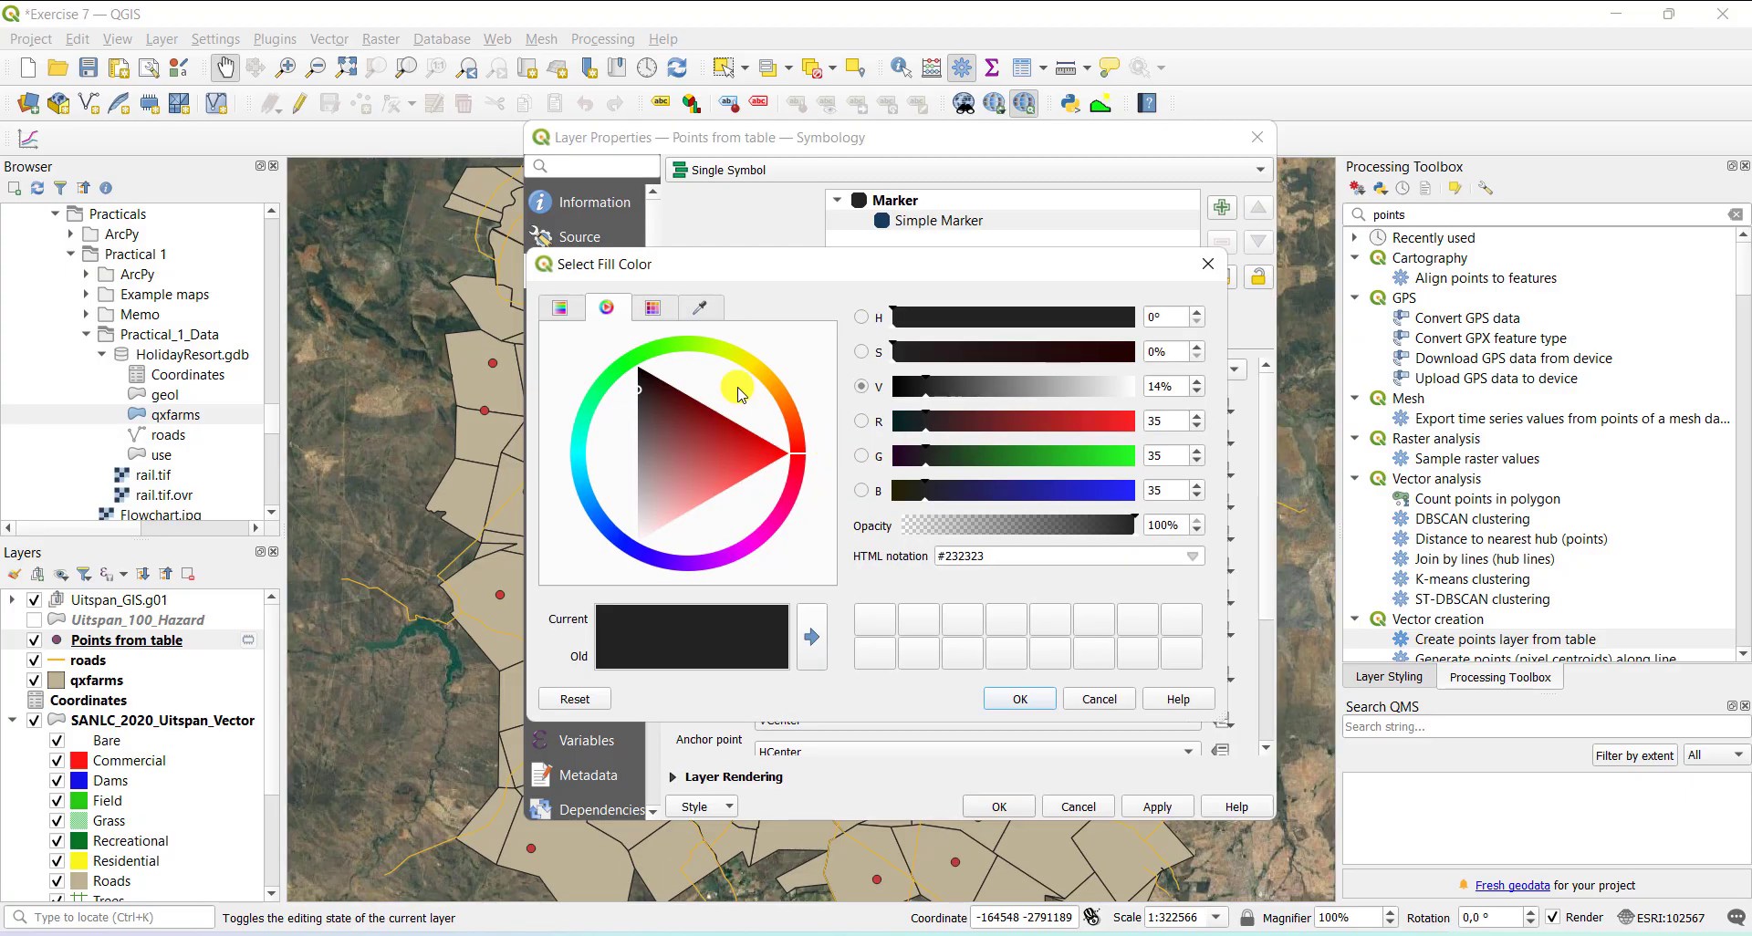
left_click(652, 307)
scroll(659, 482, "down", 6)
scroll(664, 488, "down", 1)
left_click(563, 308)
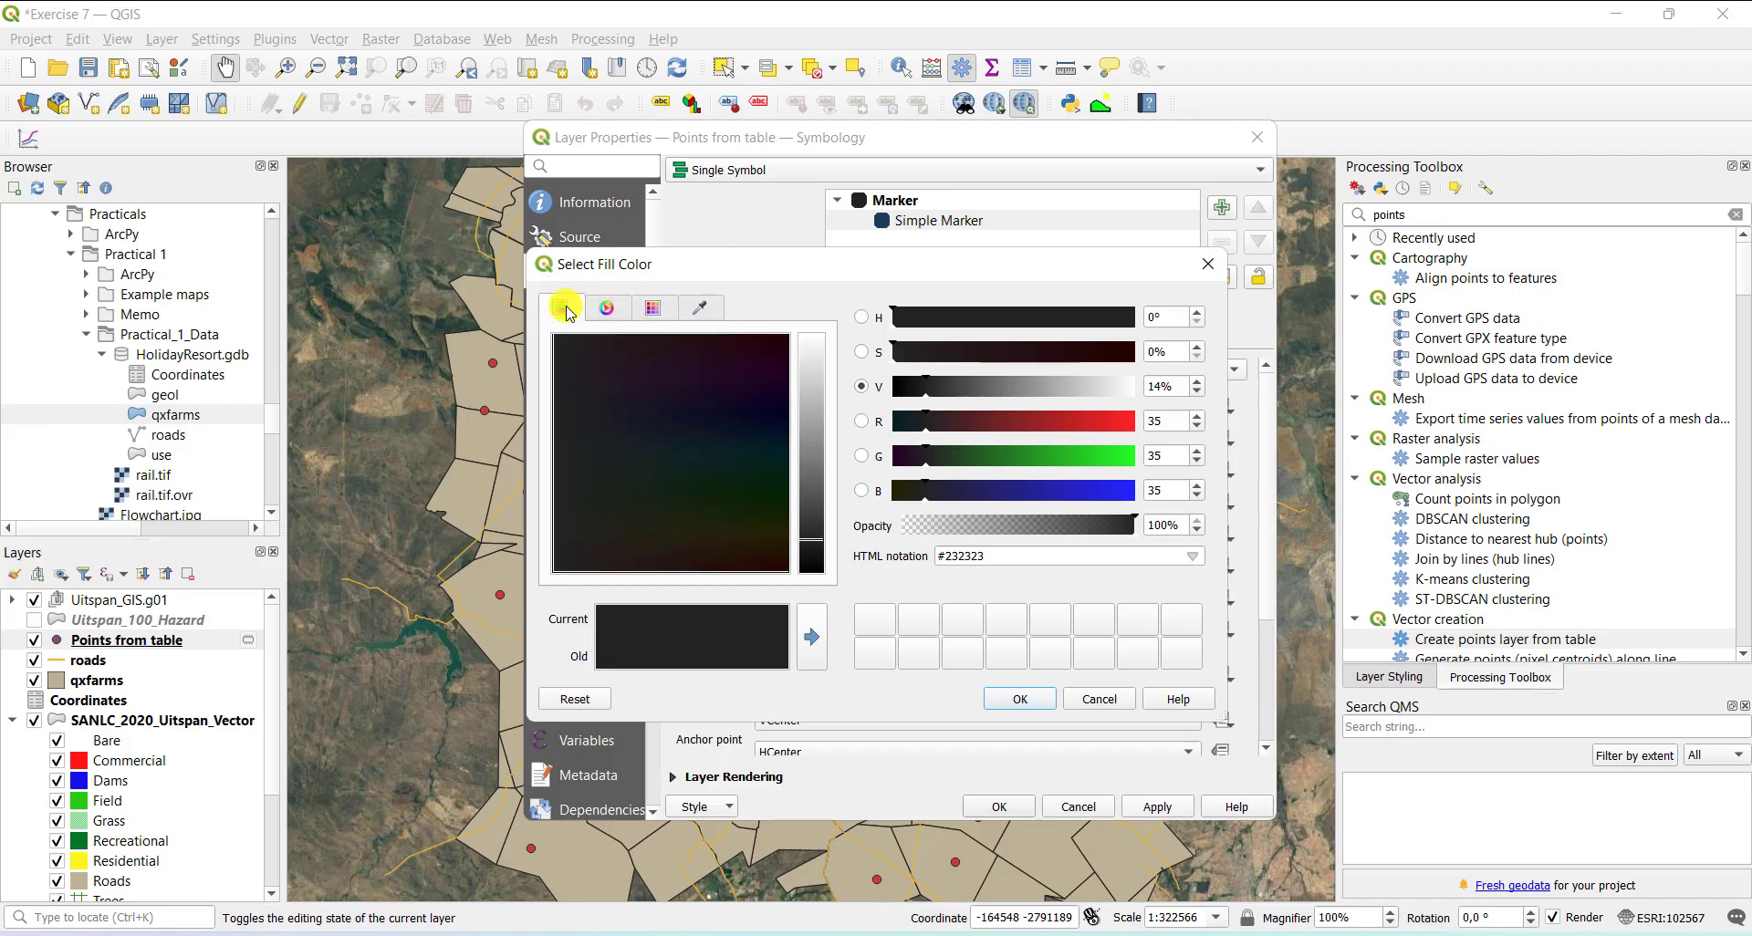
left_click(607, 307)
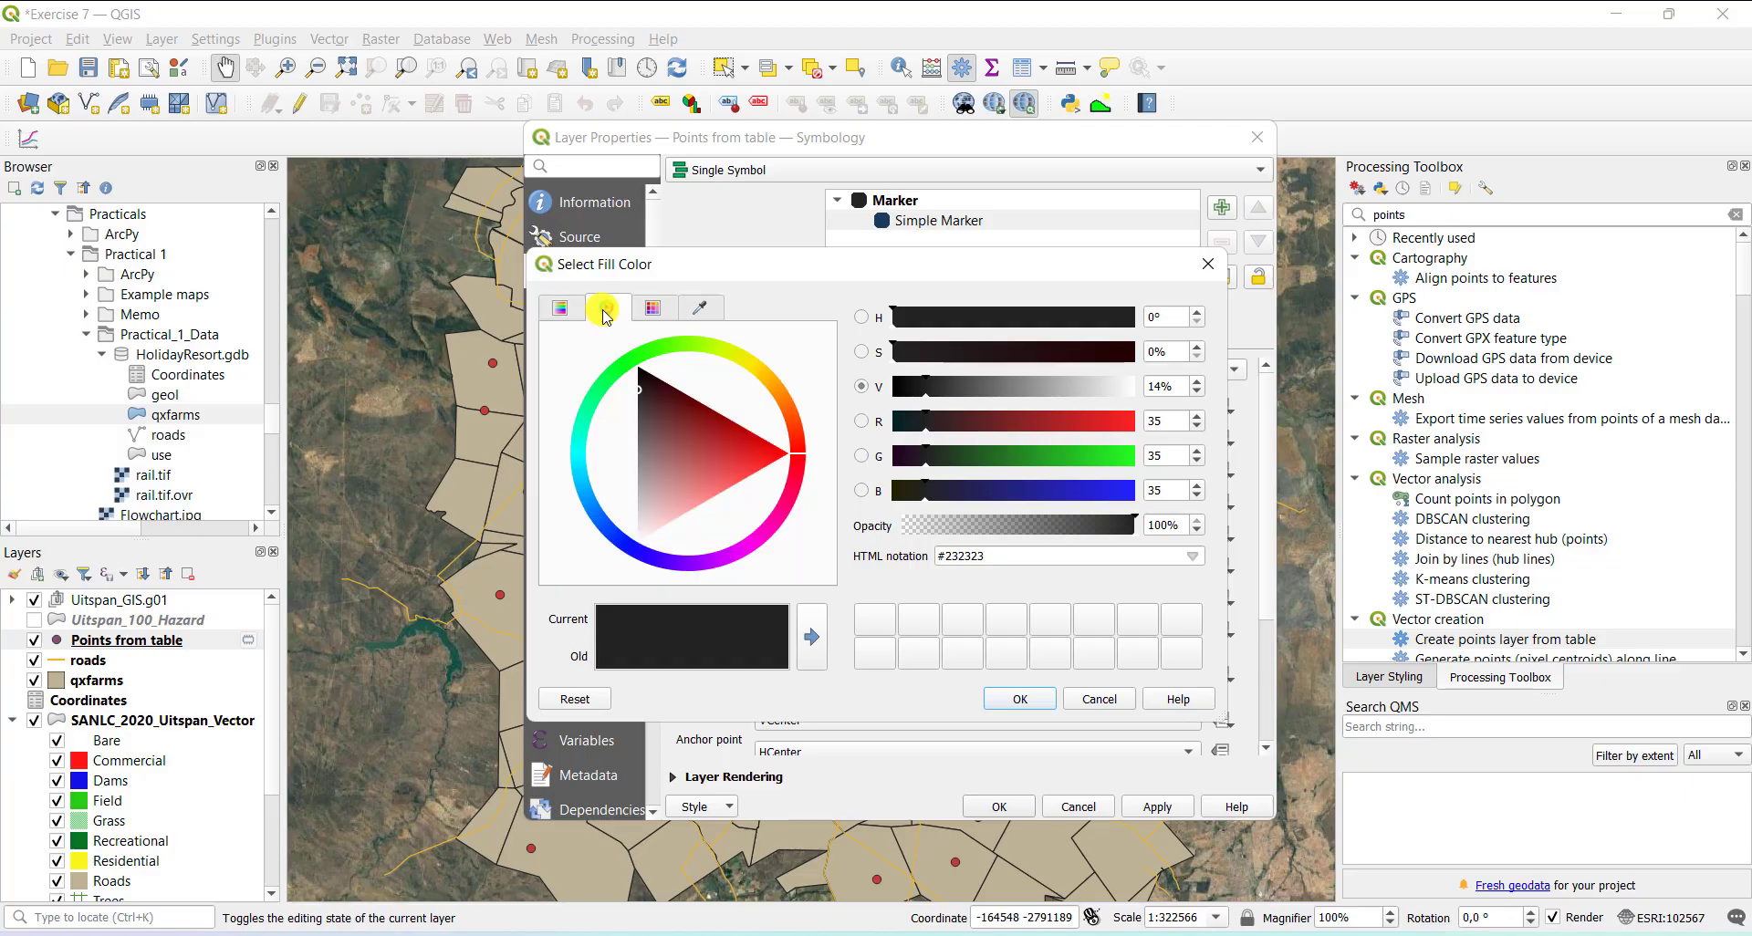
left_click(623, 528)
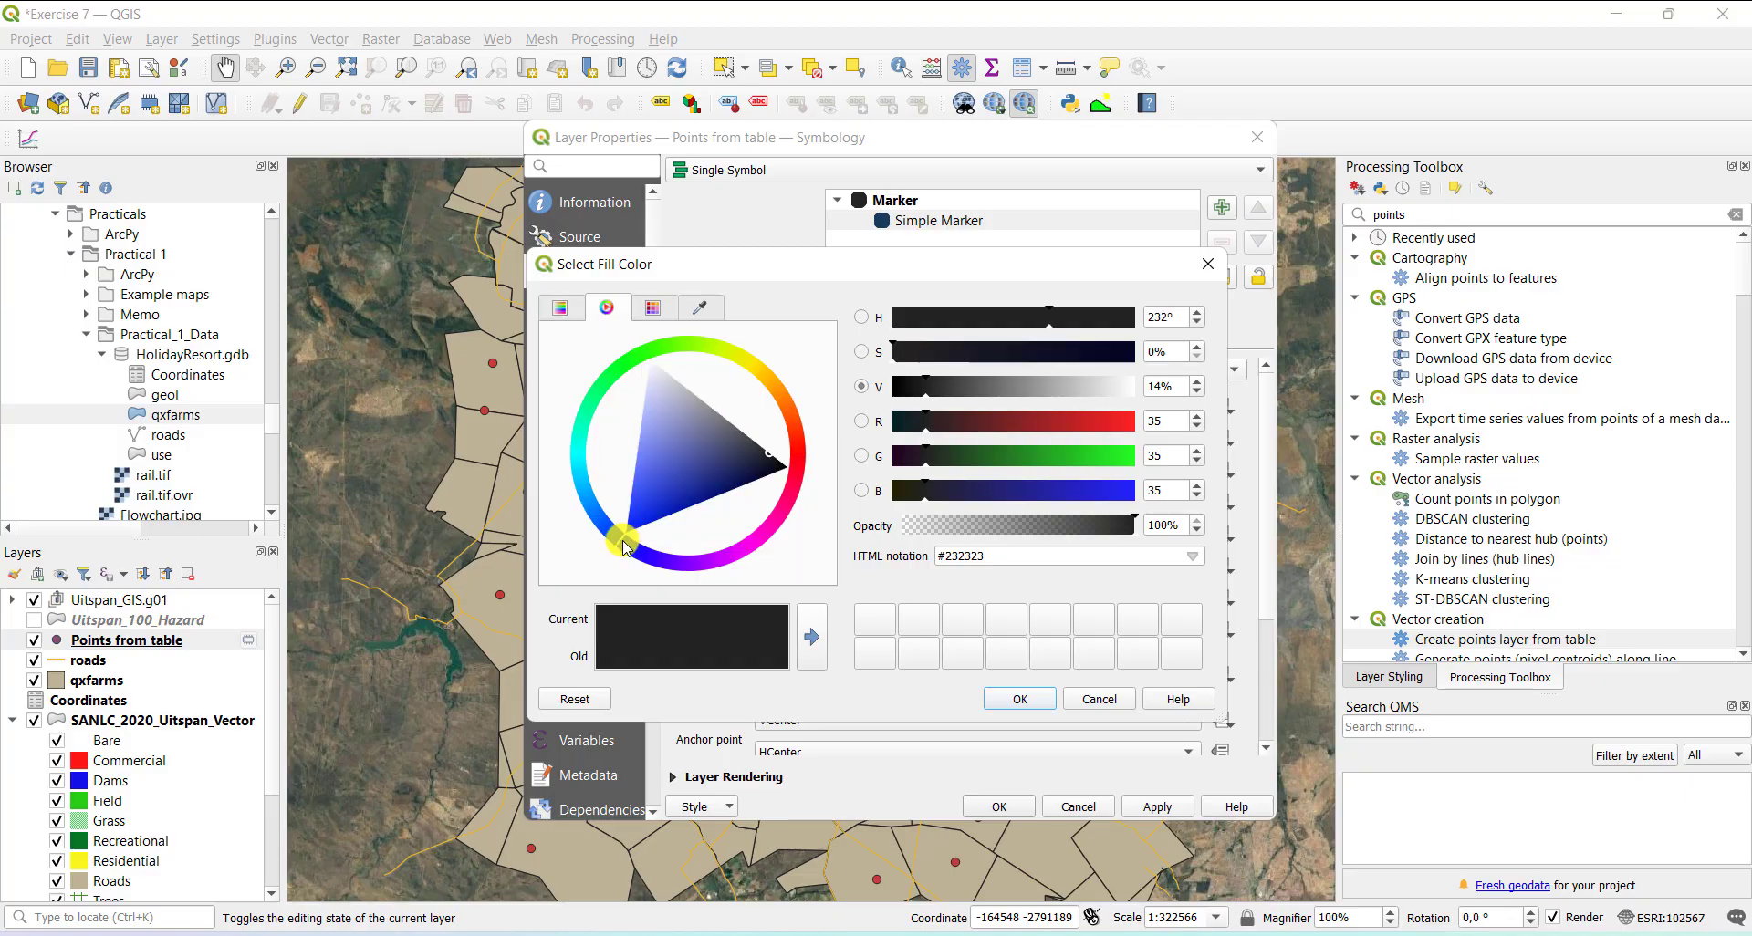
left_click(1018, 701)
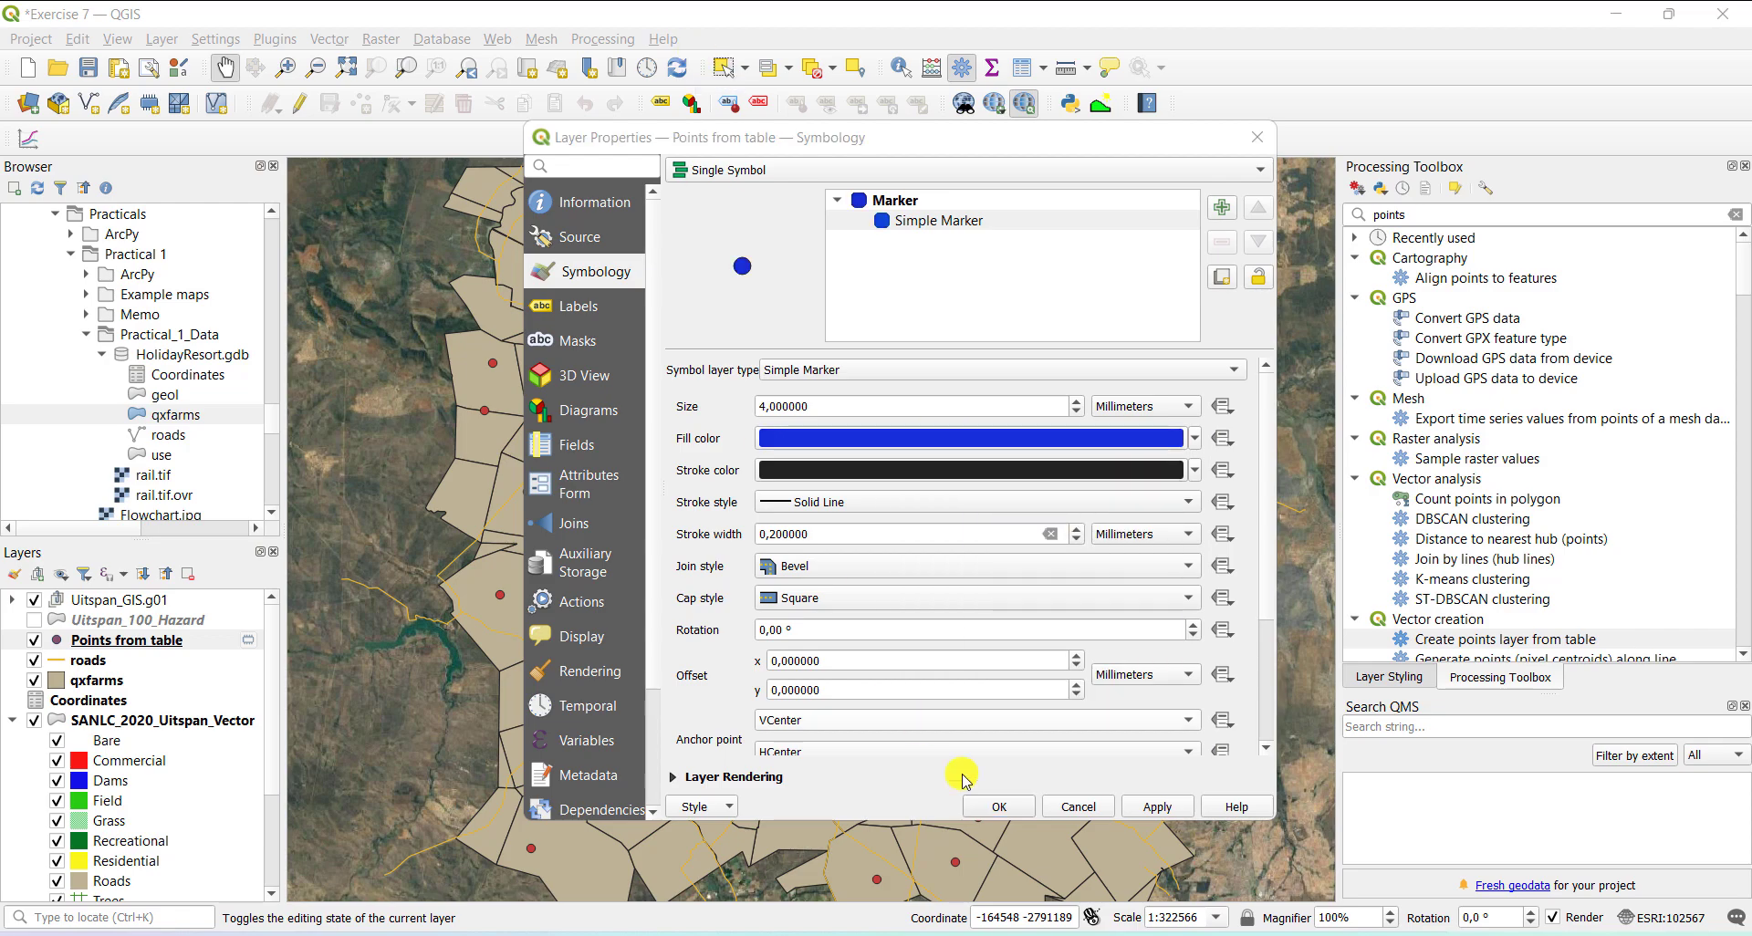
- Set the point marker size to 3 mm
left_click(1078, 412)
left_click(1079, 412)
left_click(1079, 412)
left_click(1079, 412)
left_click(1079, 412)
left_click(1080, 413)
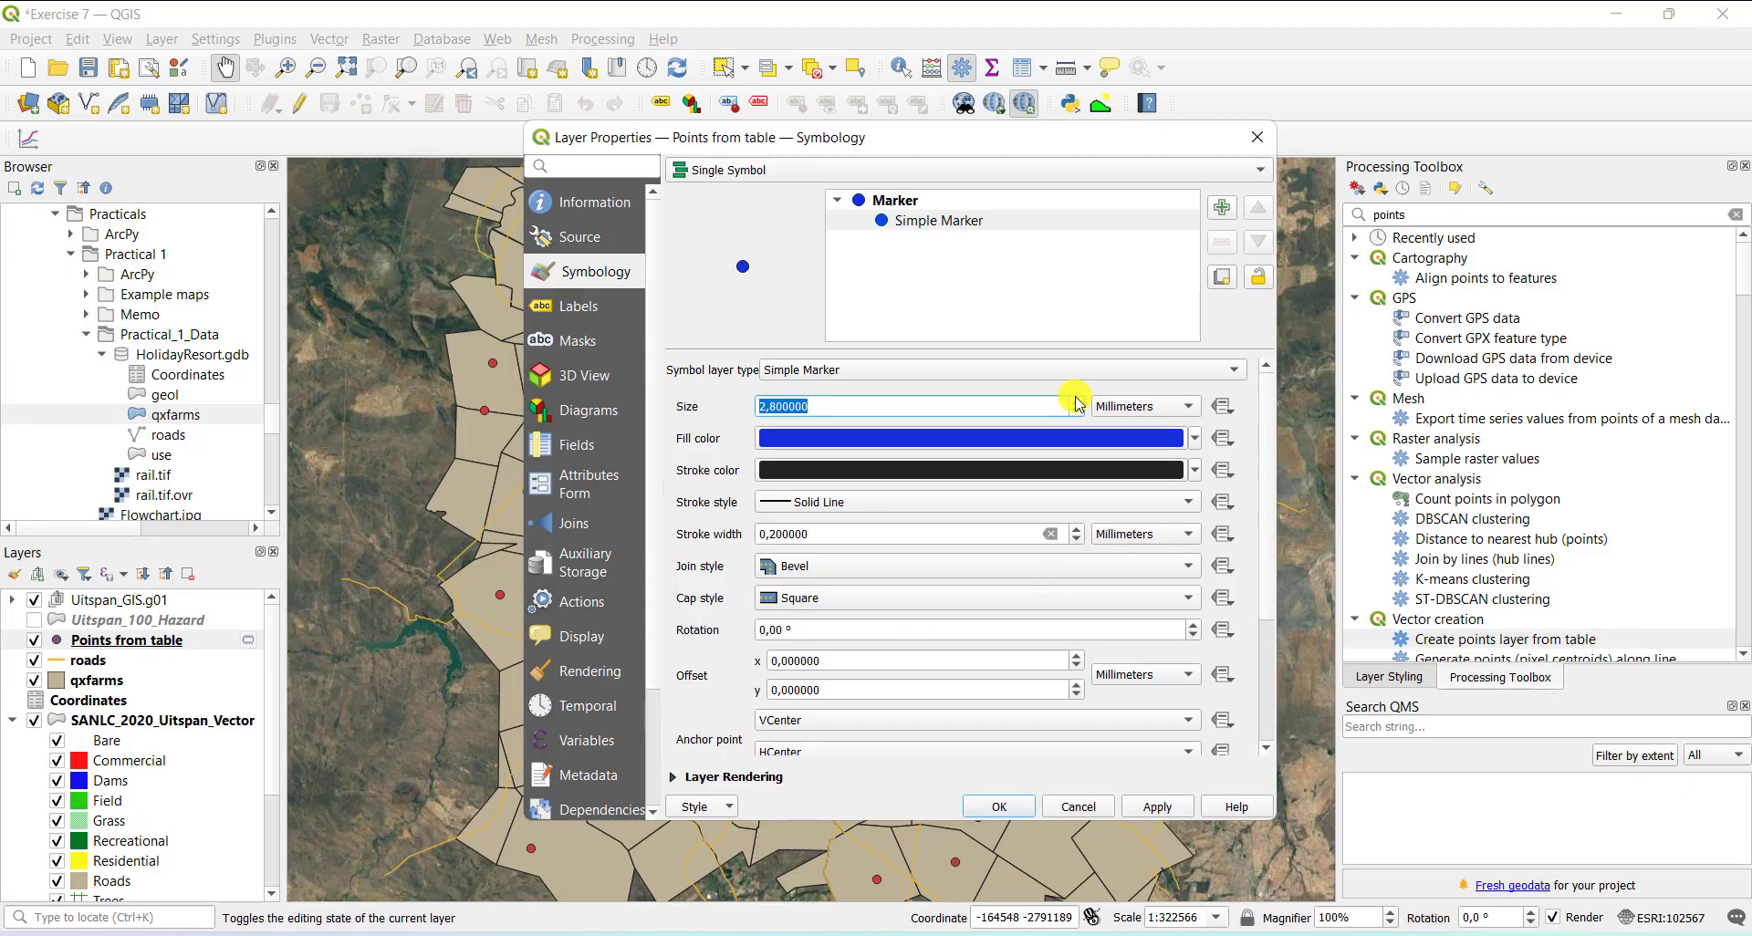
left_click(1077, 402)
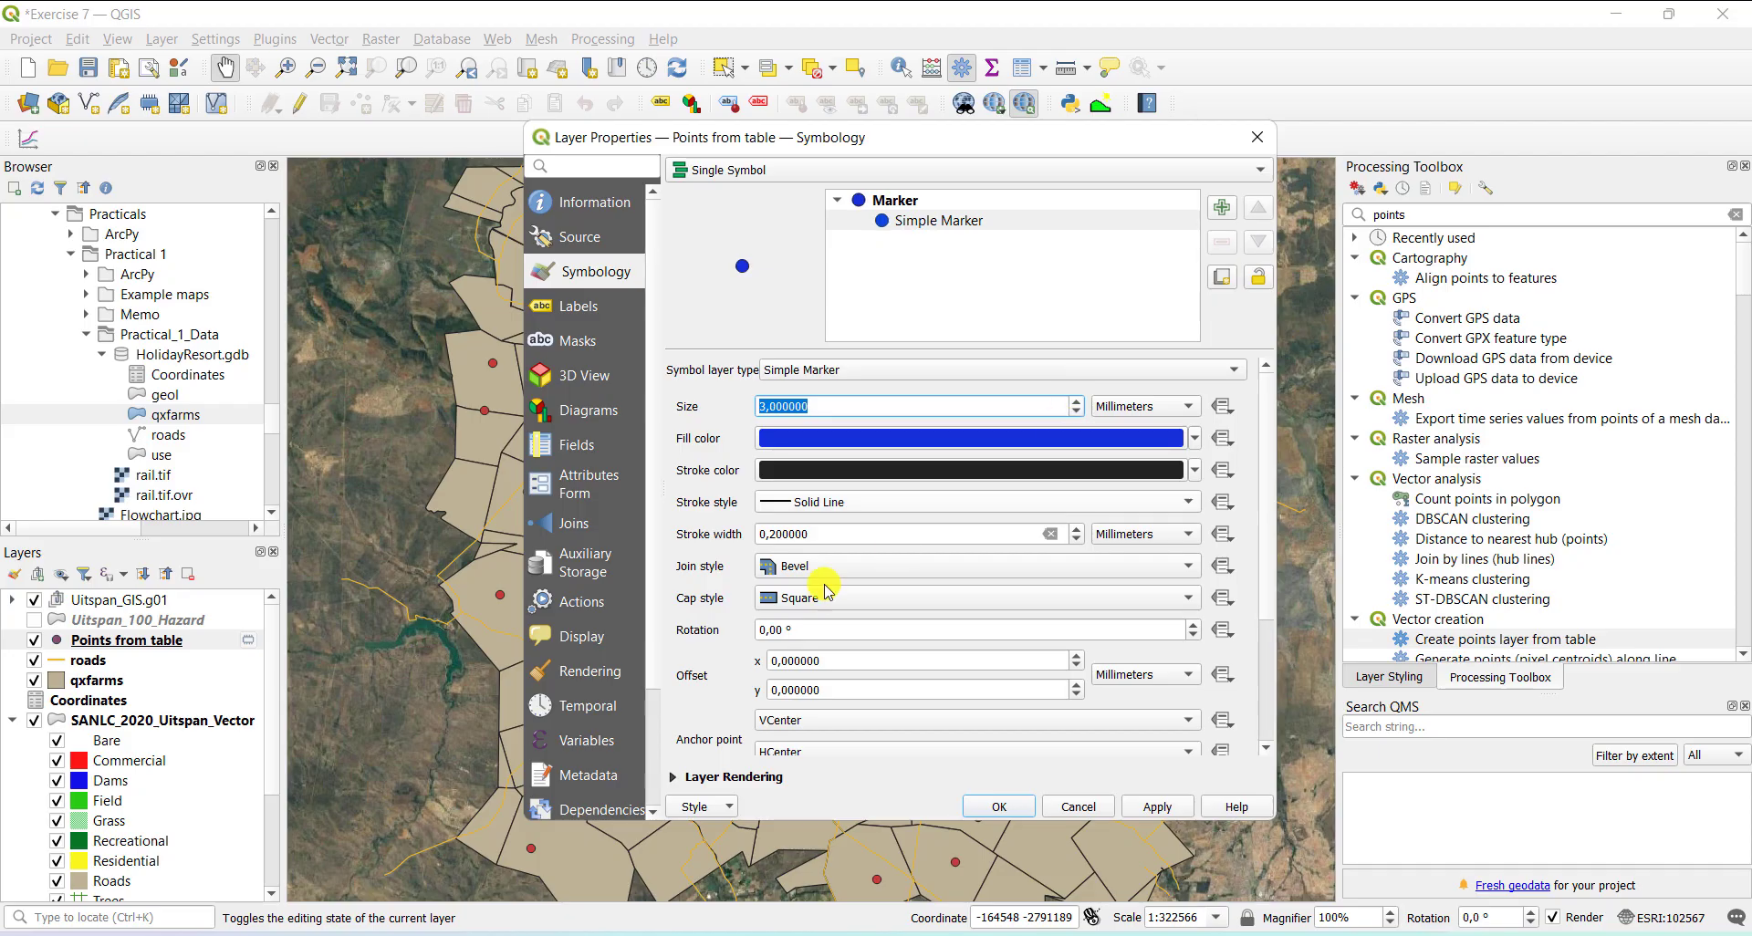
- Try a square marker shape rotated 30 degrees
left_click(762, 630)
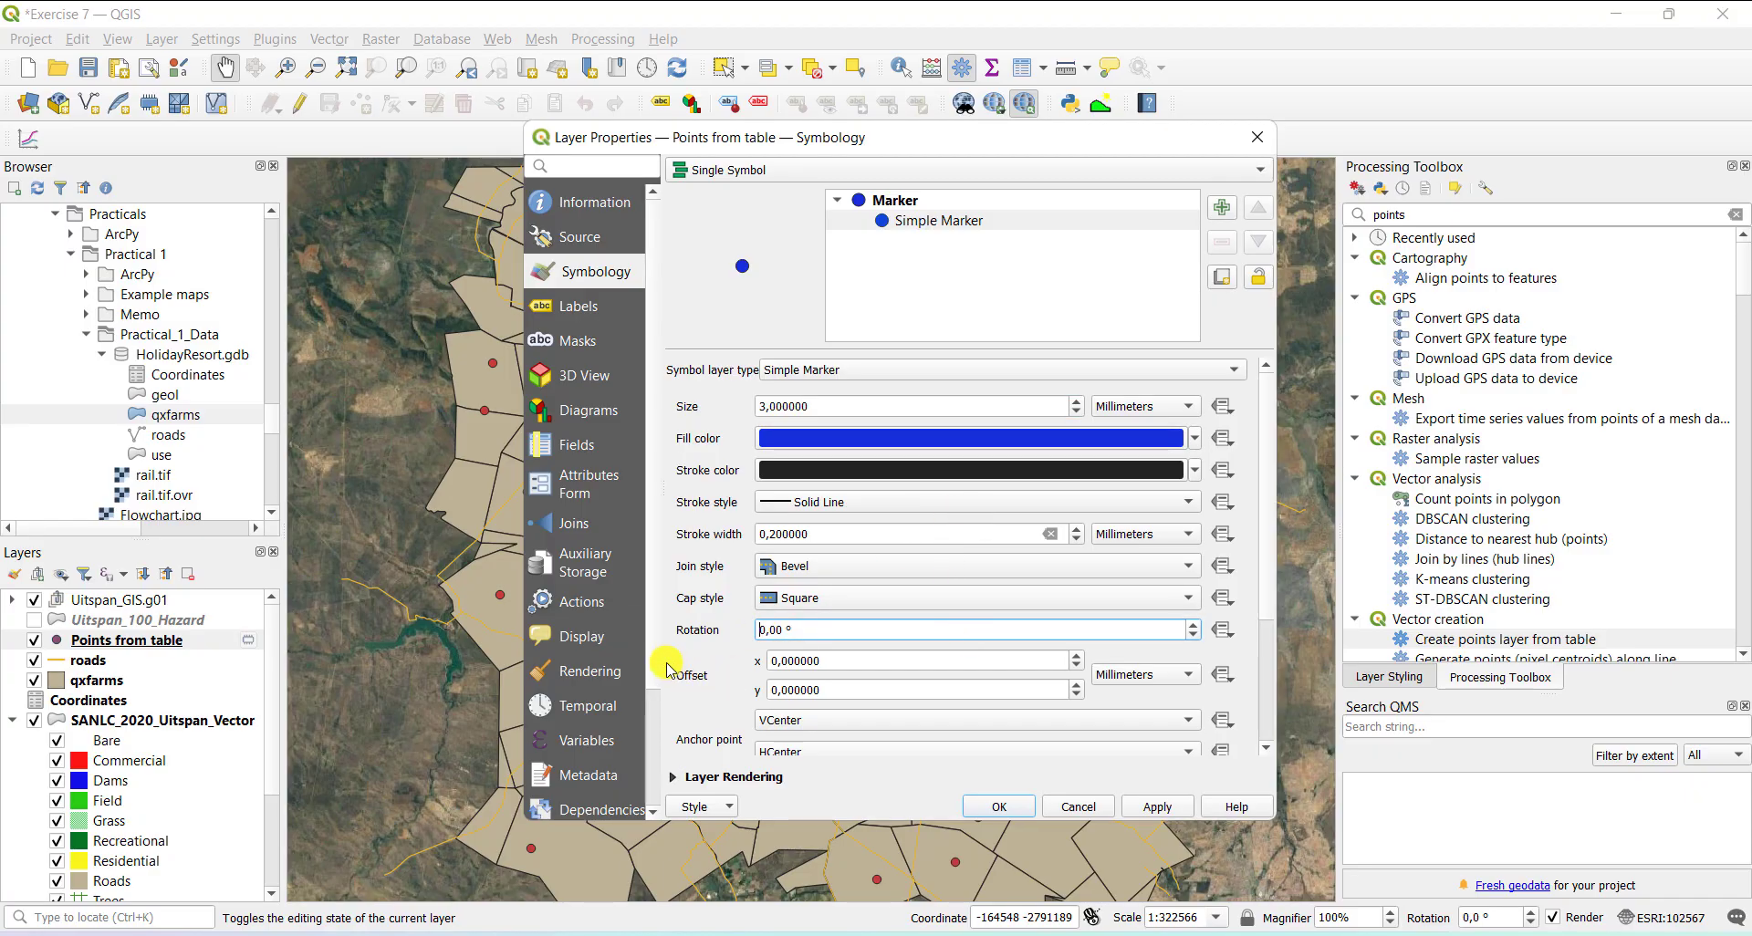
scroll(671, 666, "down", 3)
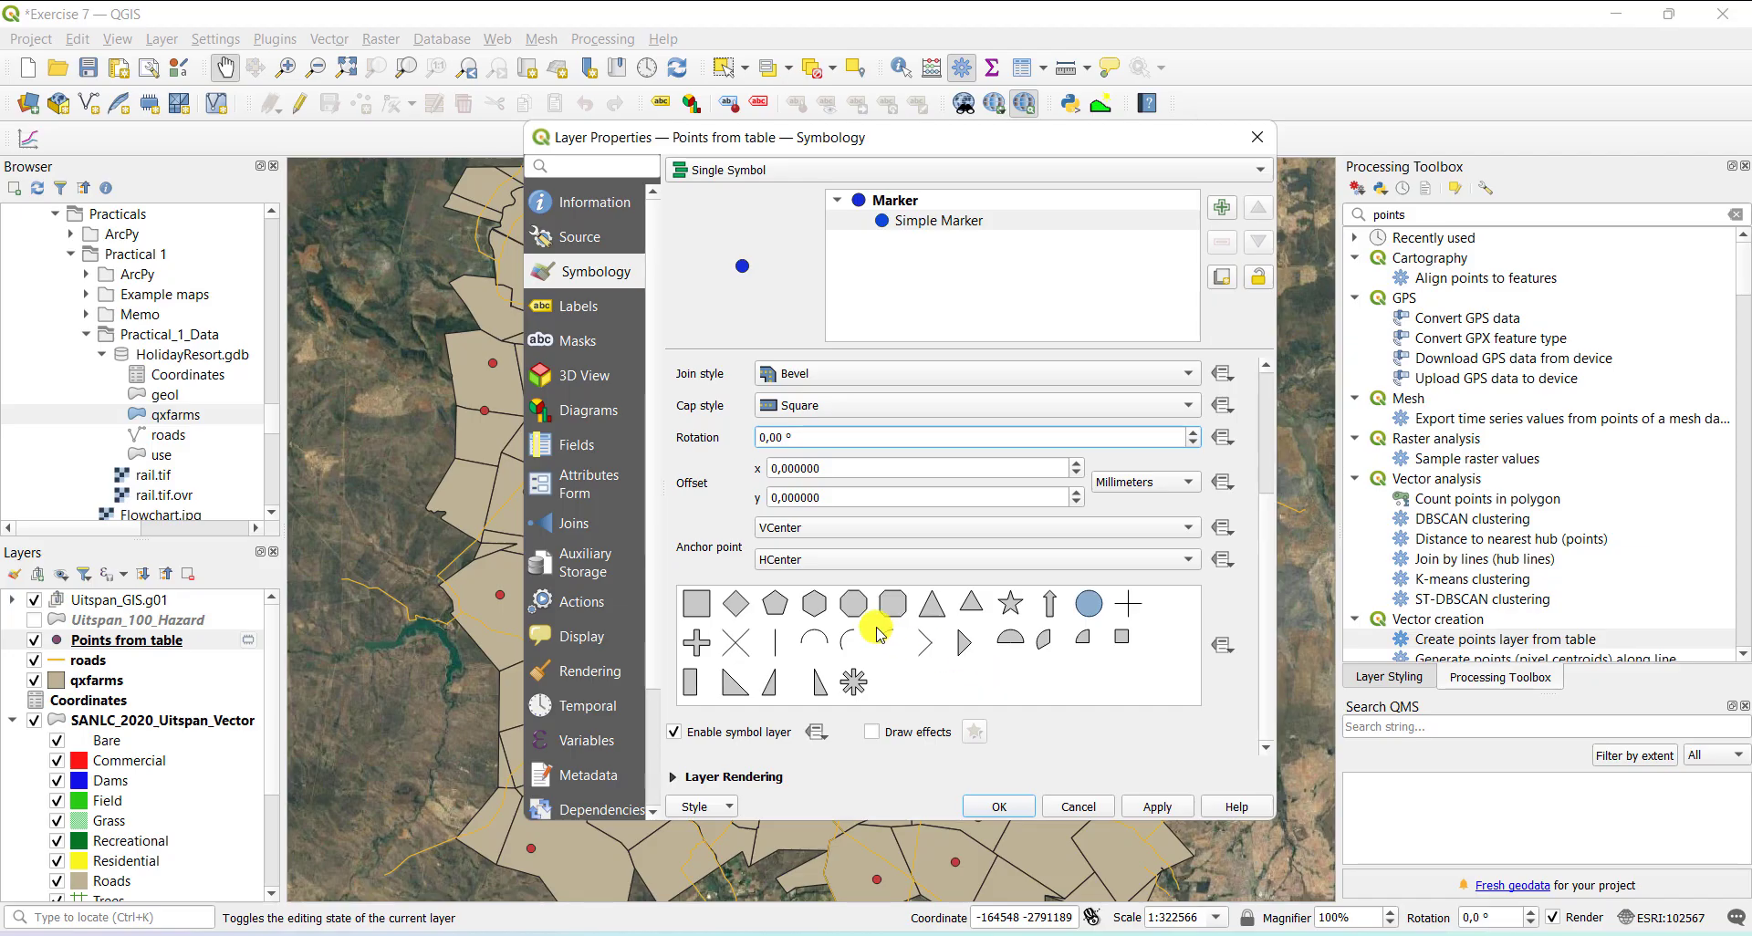
left_click(696, 603)
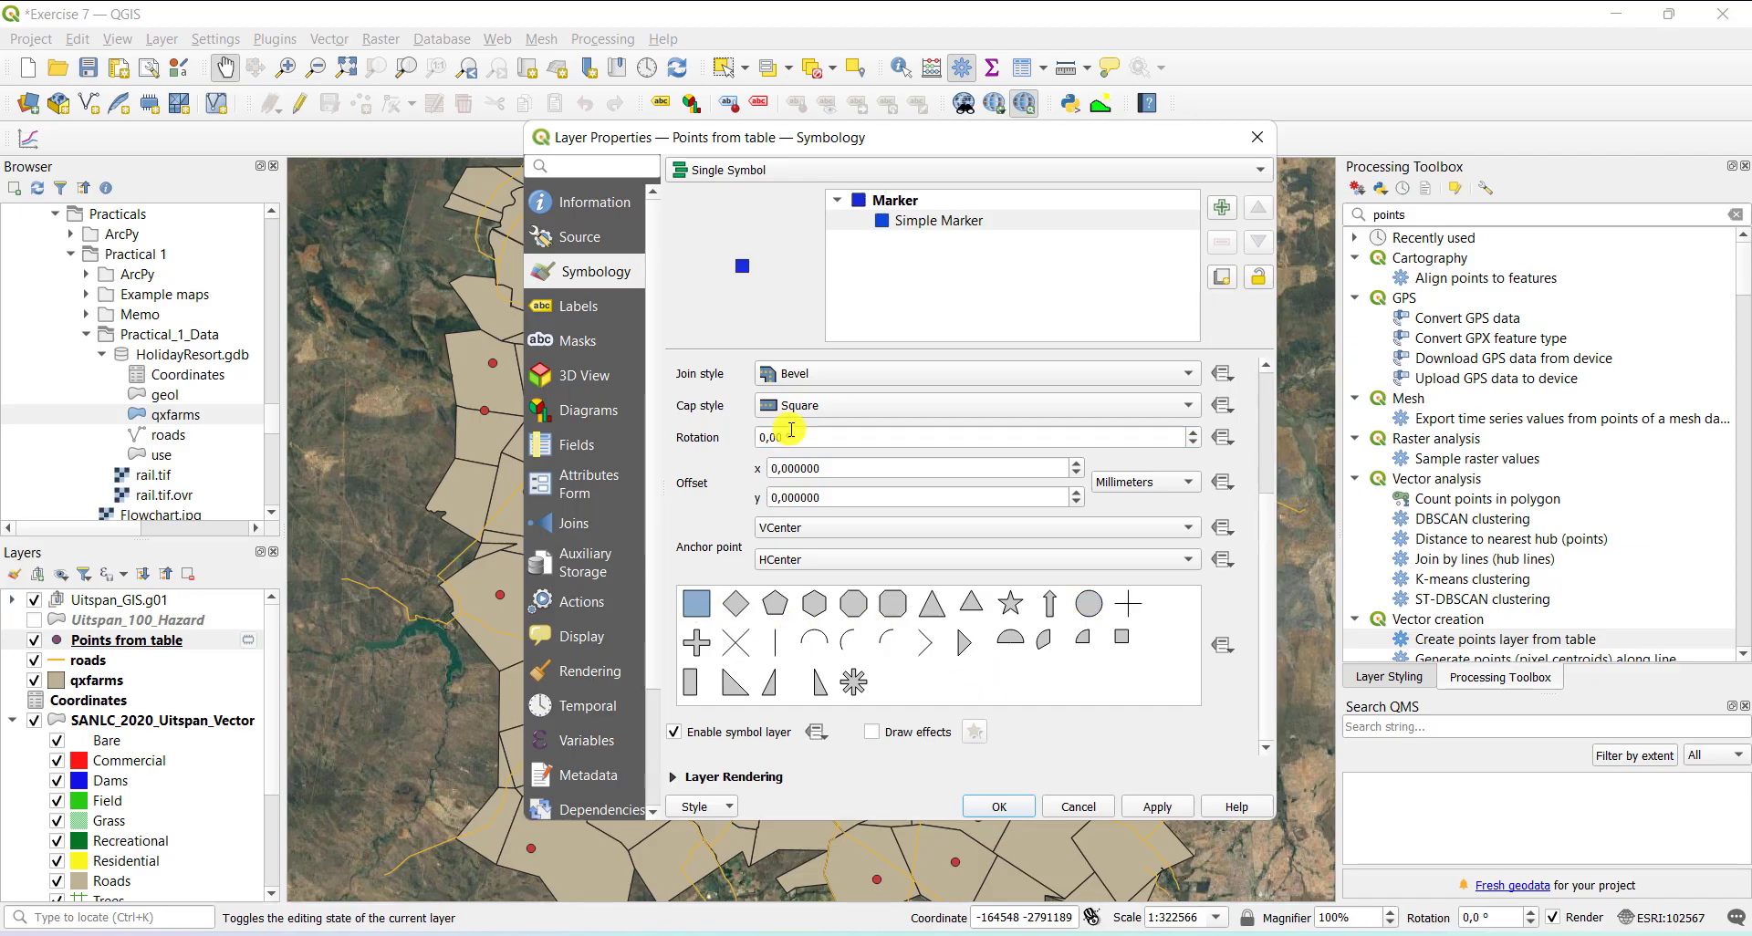
left_click(763, 437)
type("3")
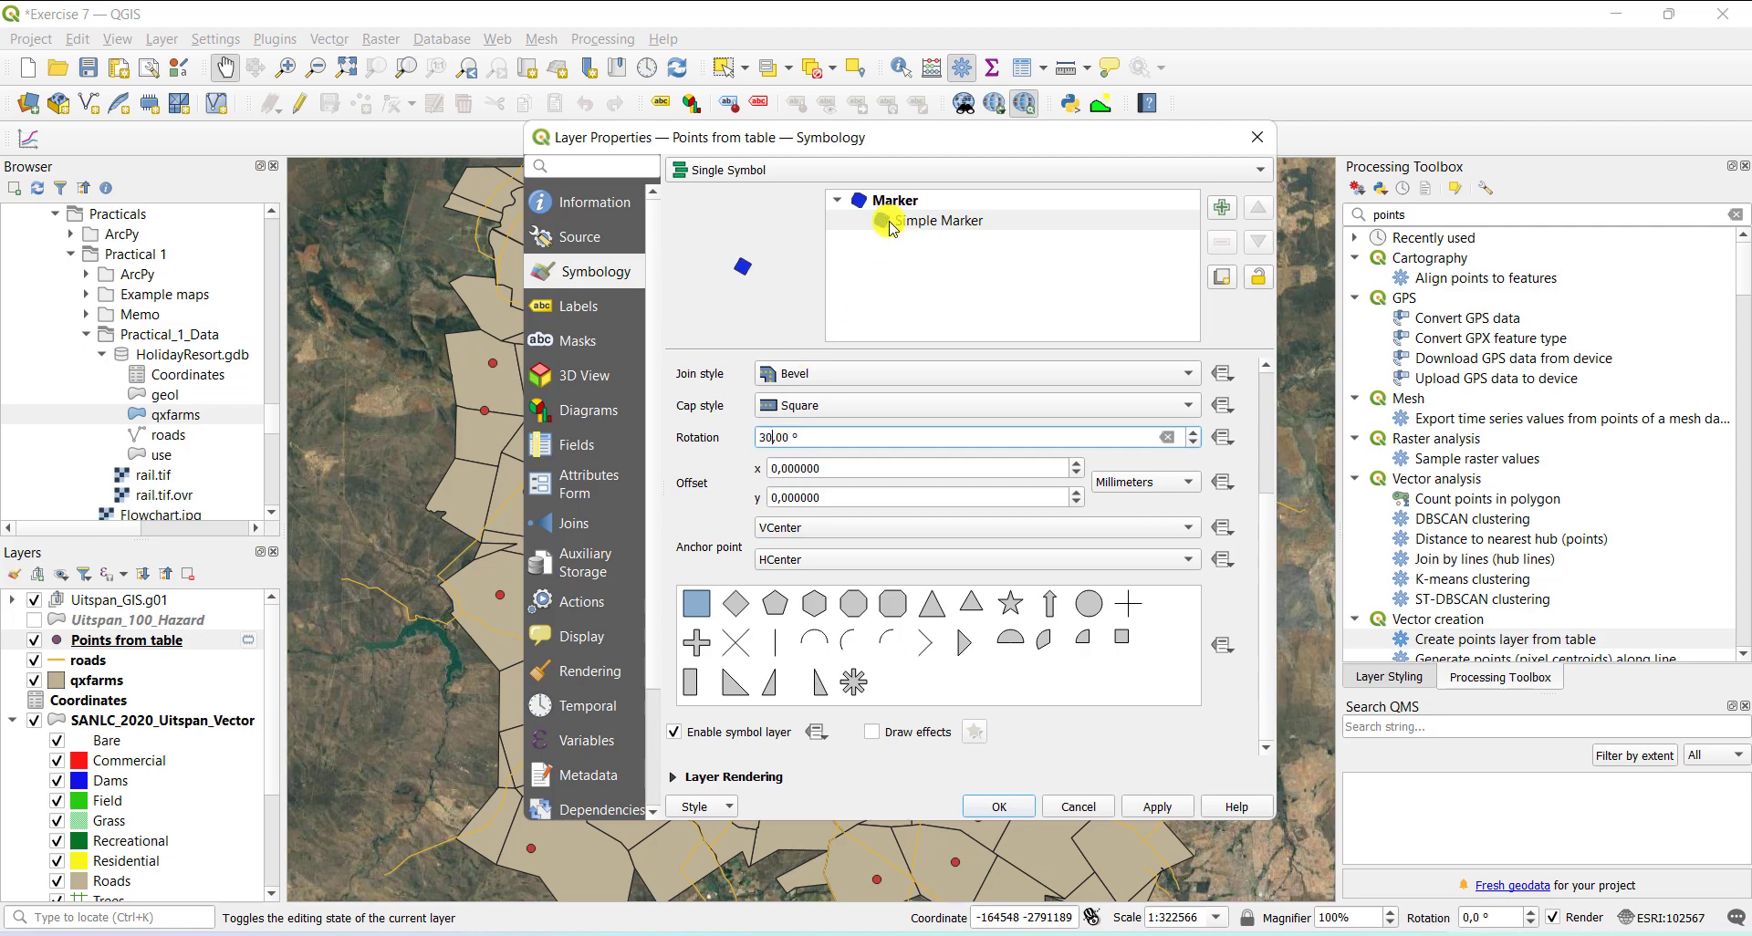
left_click(767, 296)
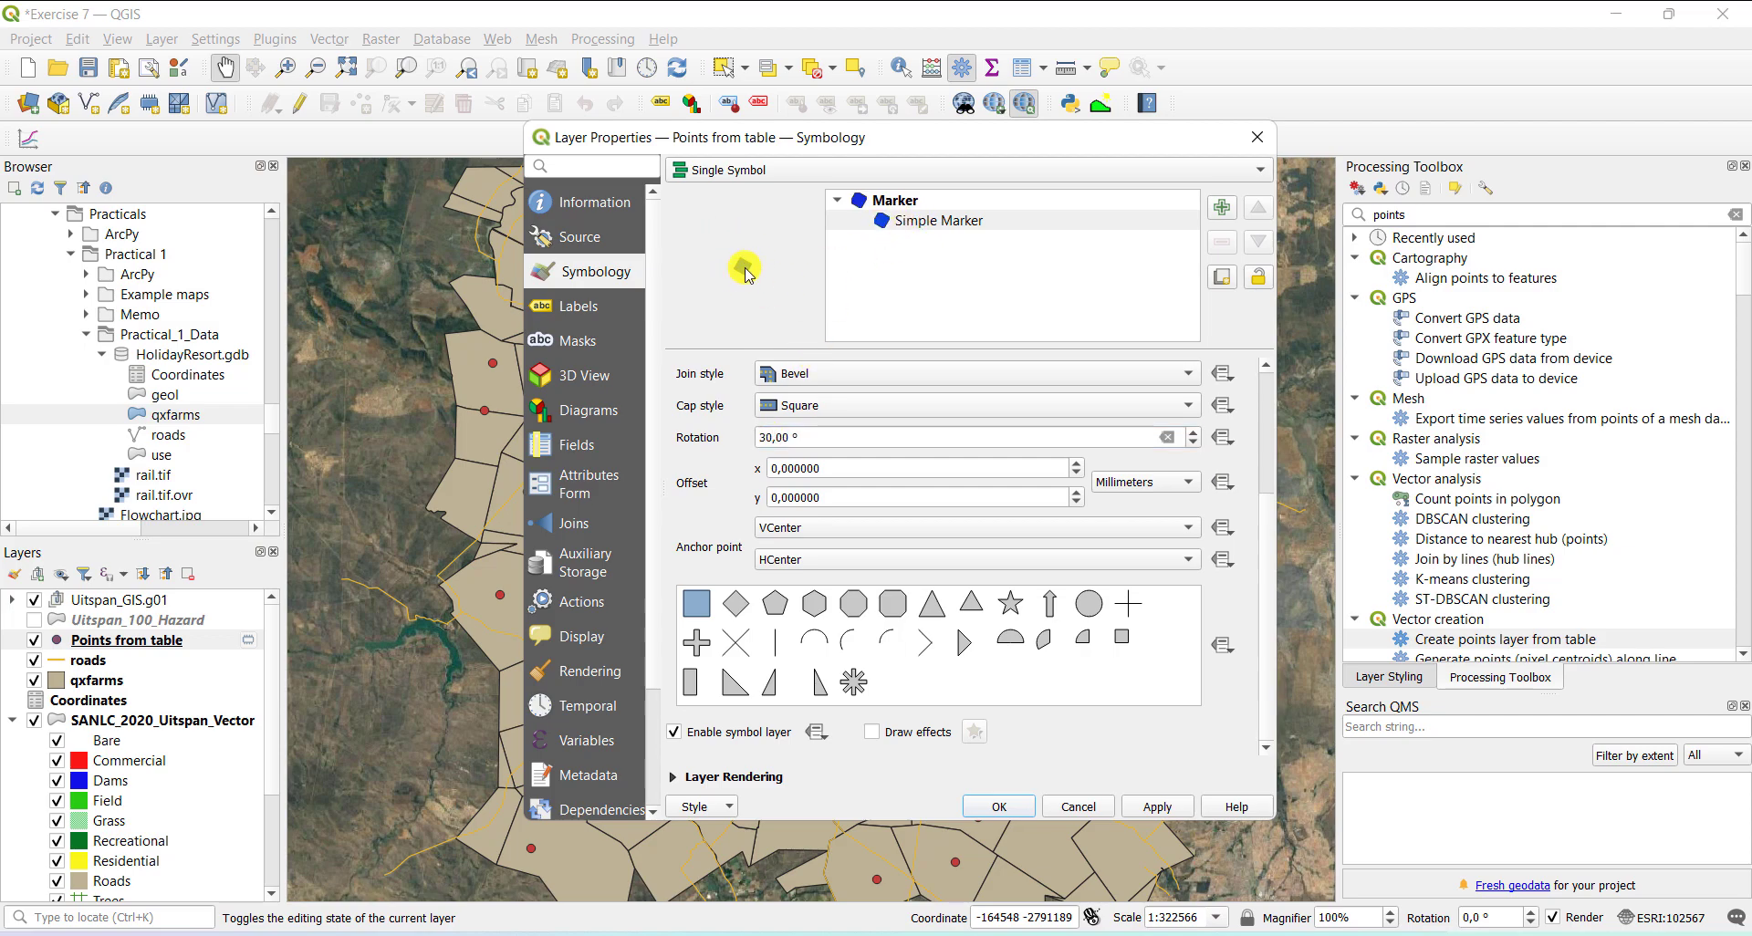
- Revert to a circle marker with 0° rotation and apply the style to the map
left_click(1099, 599)
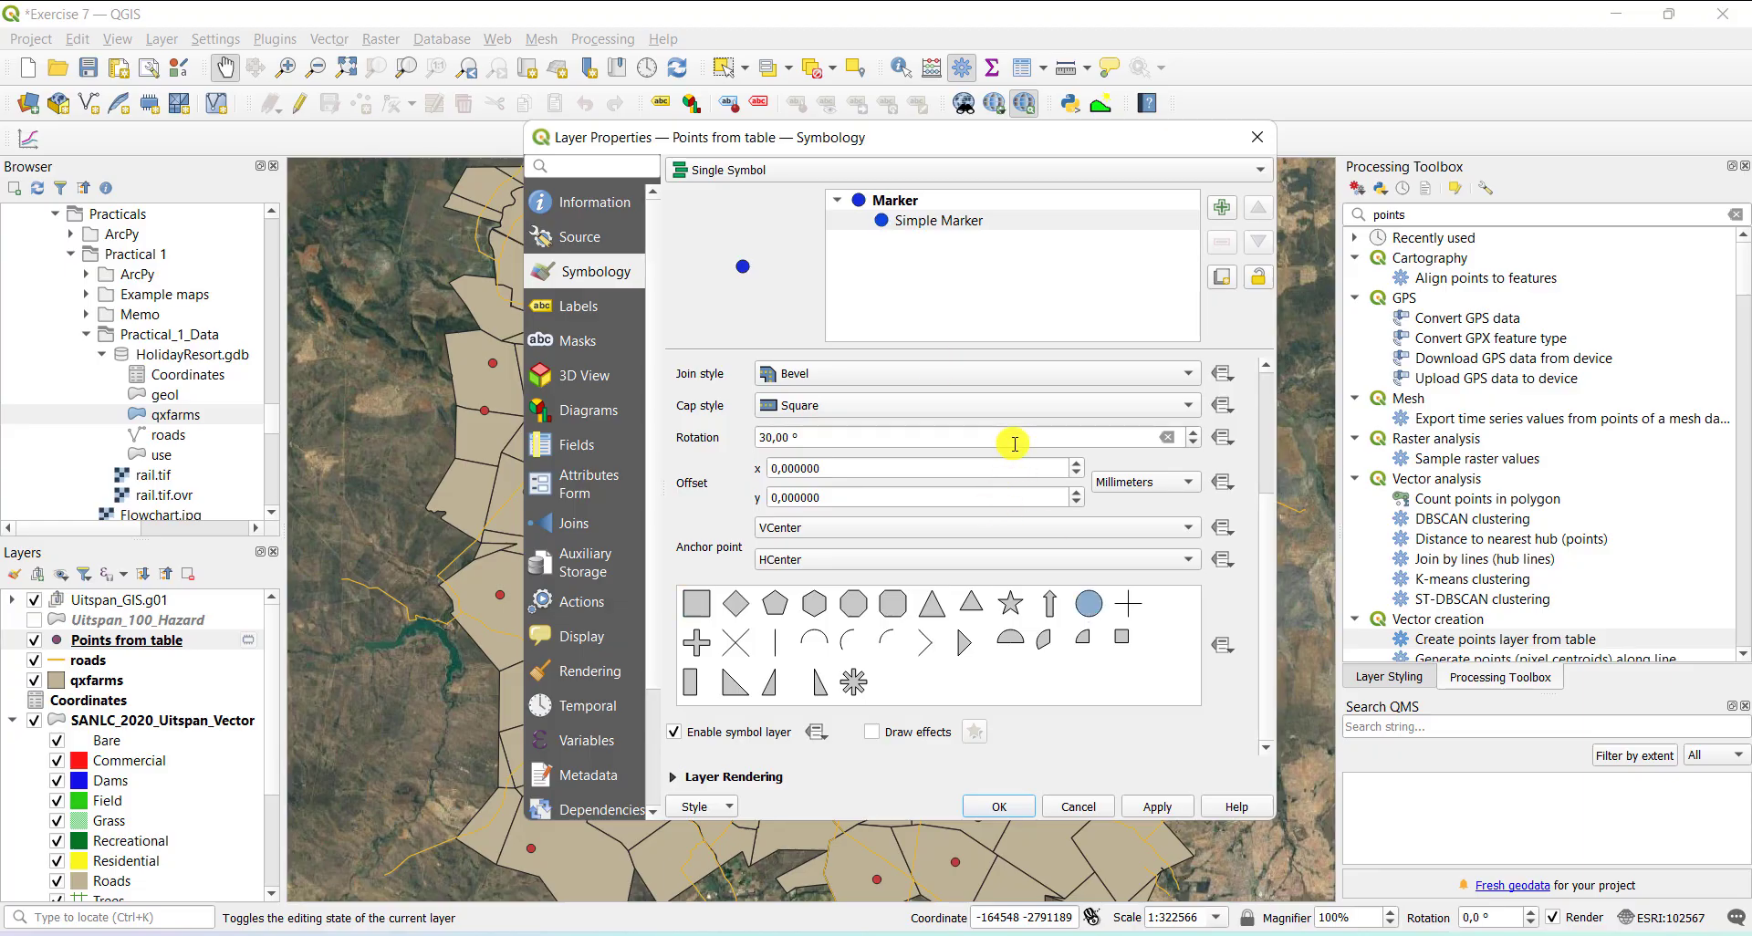
left_click(766, 438)
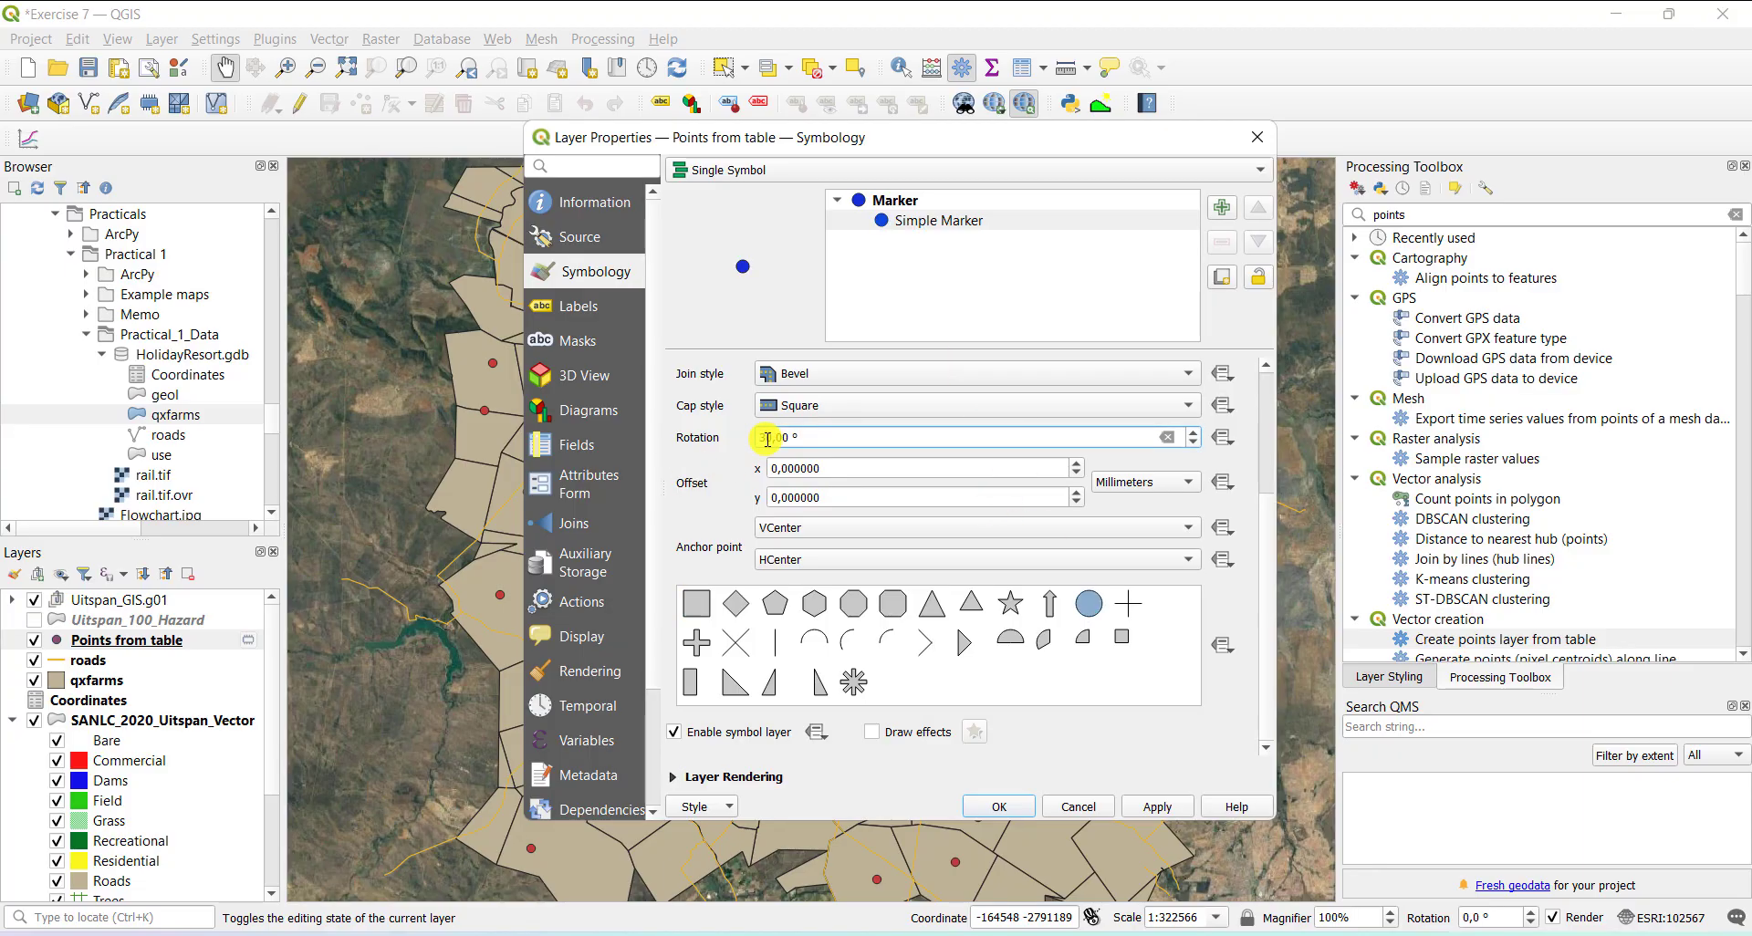
key("BackSpace")
scroll(735, 457, "up", 4)
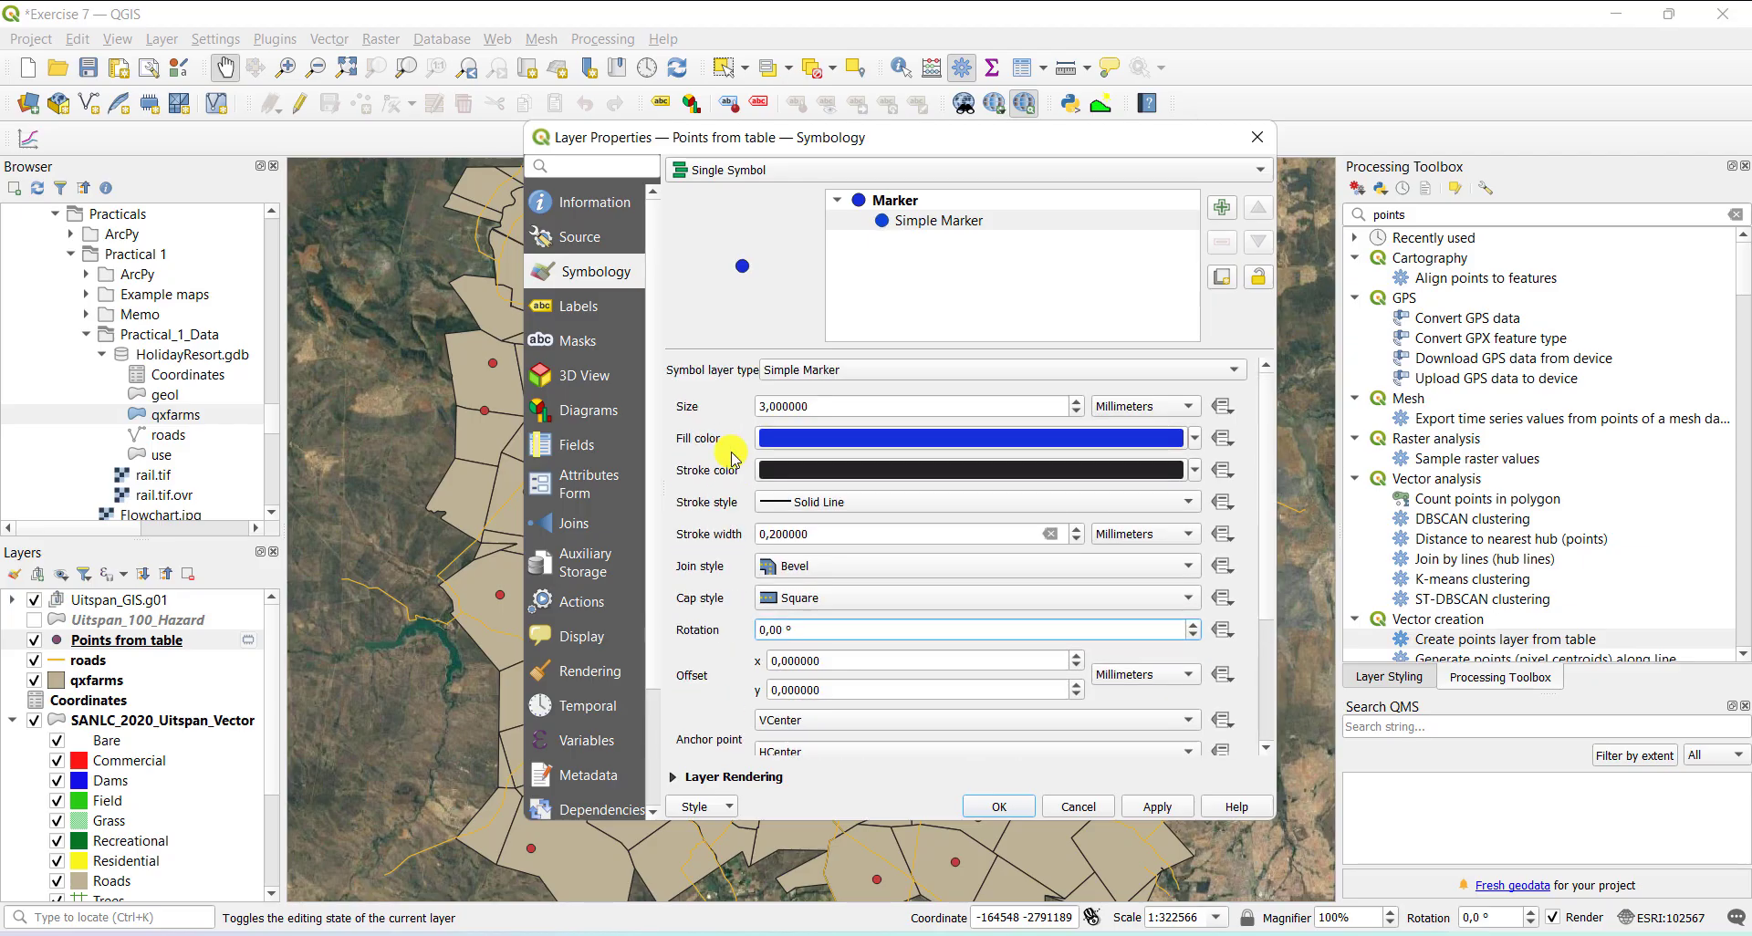
left_click(1020, 803)
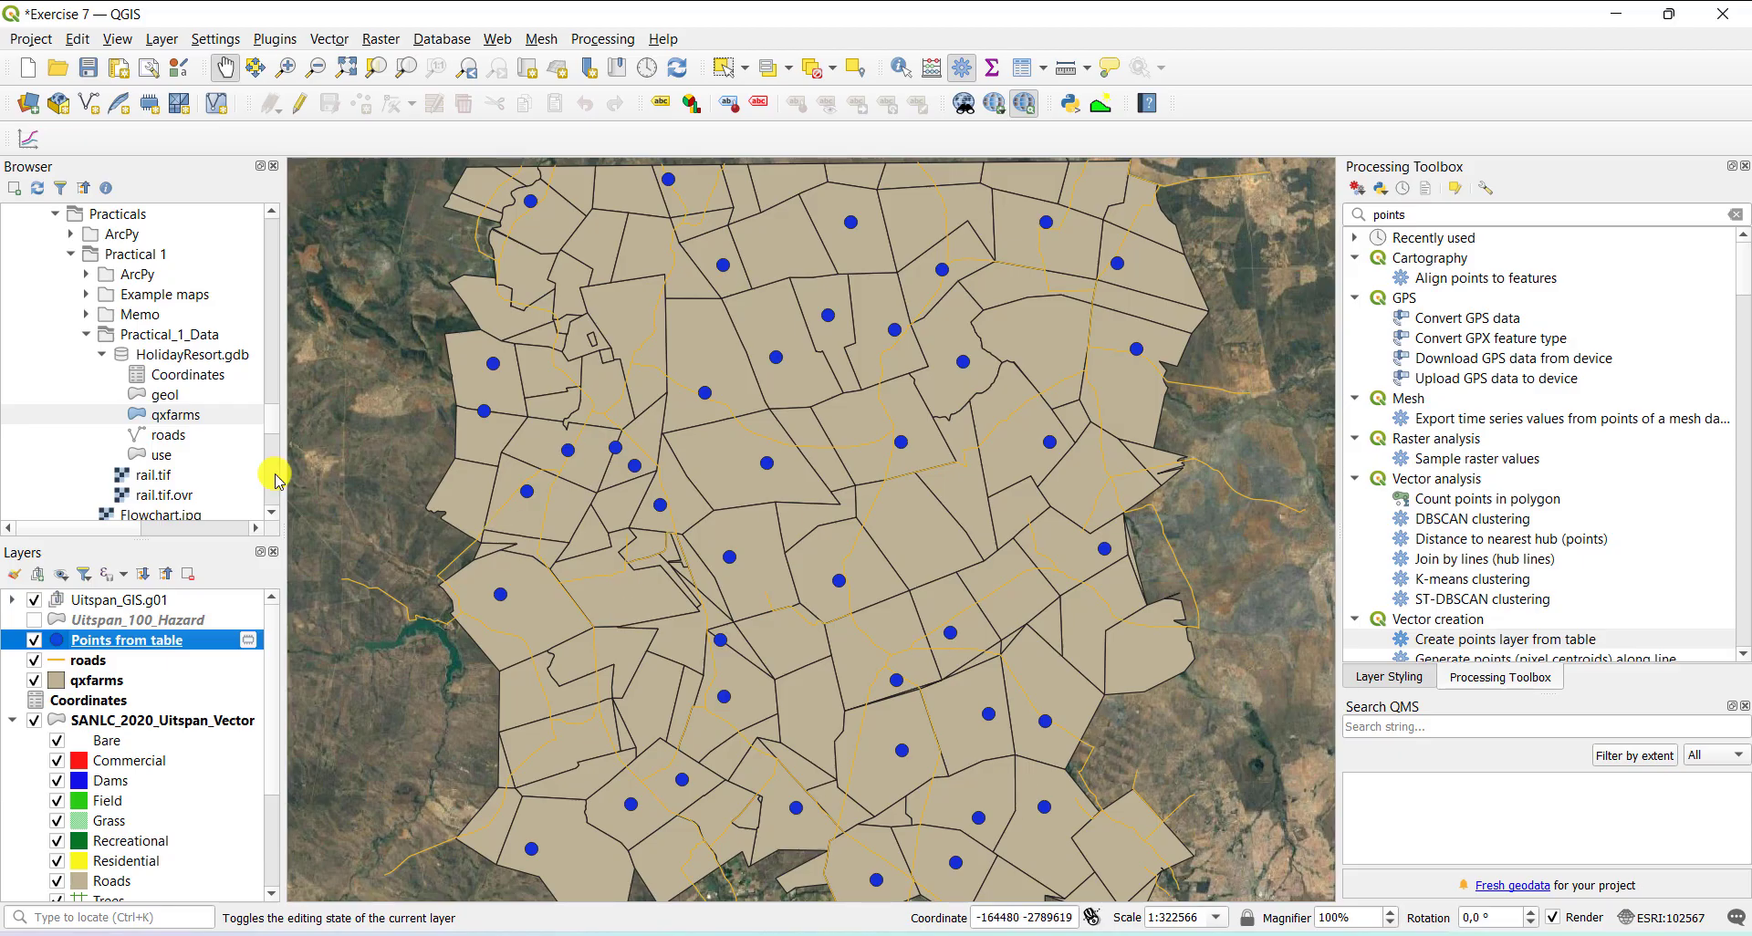
- Give the roads layer the 'topo road' favourite line symbol so roads draw white
left_click(62, 667)
double_click(62, 667)
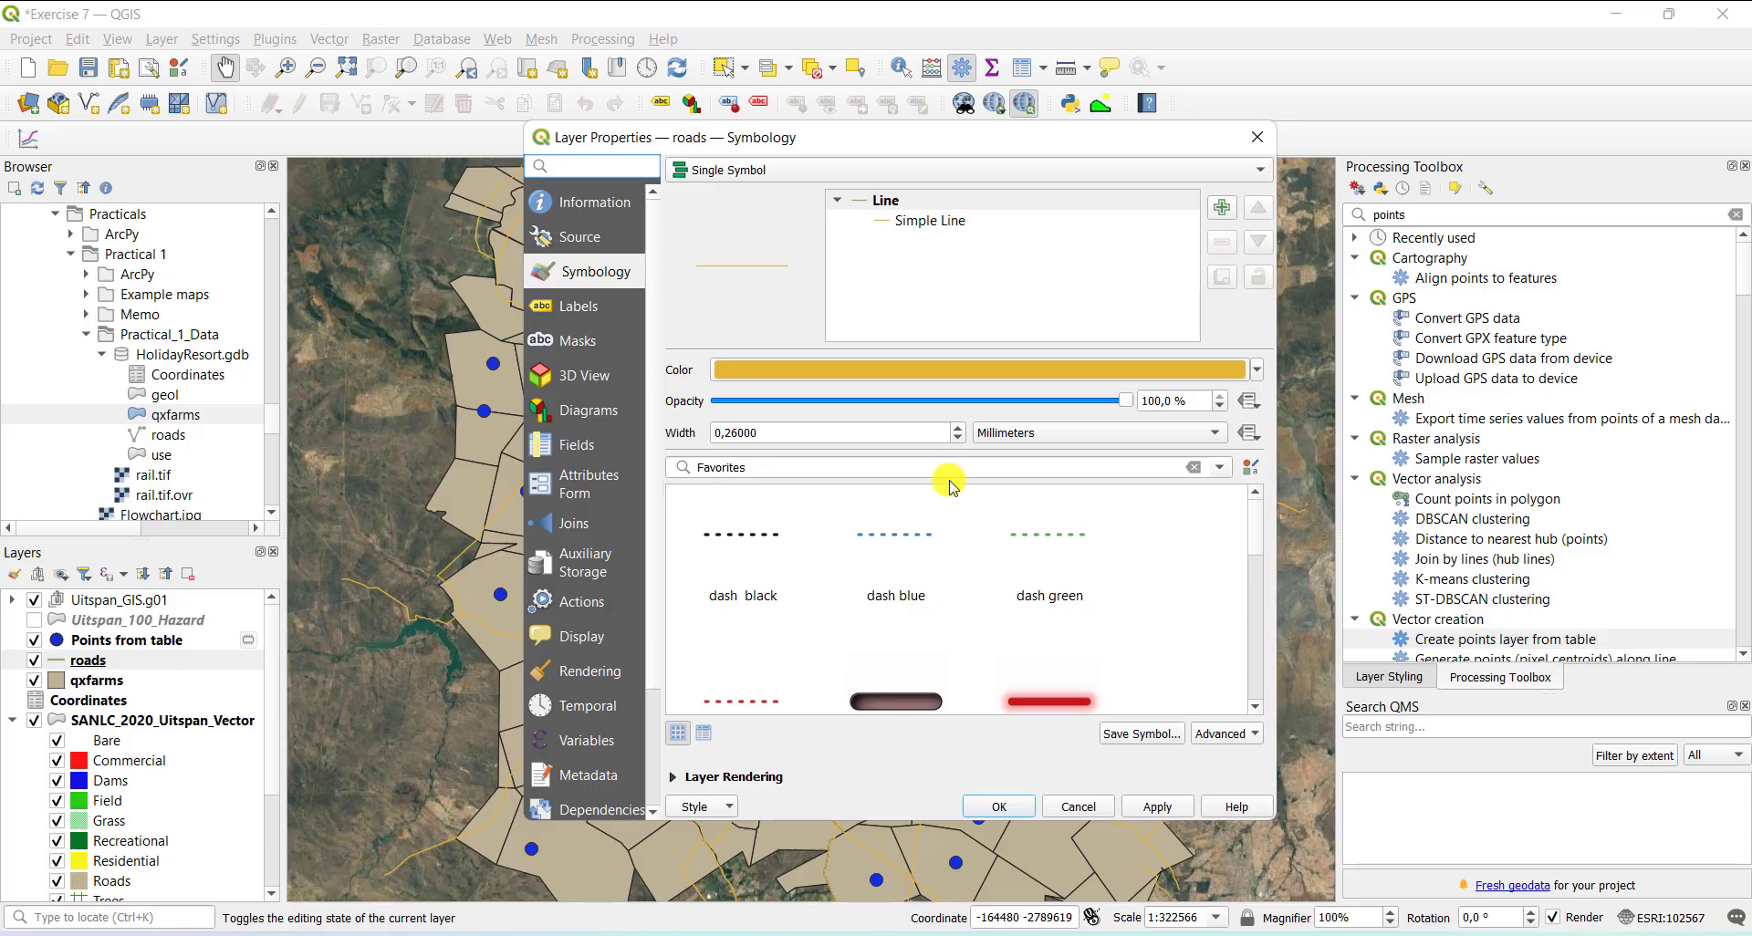
left_click(943, 224)
left_click(882, 199)
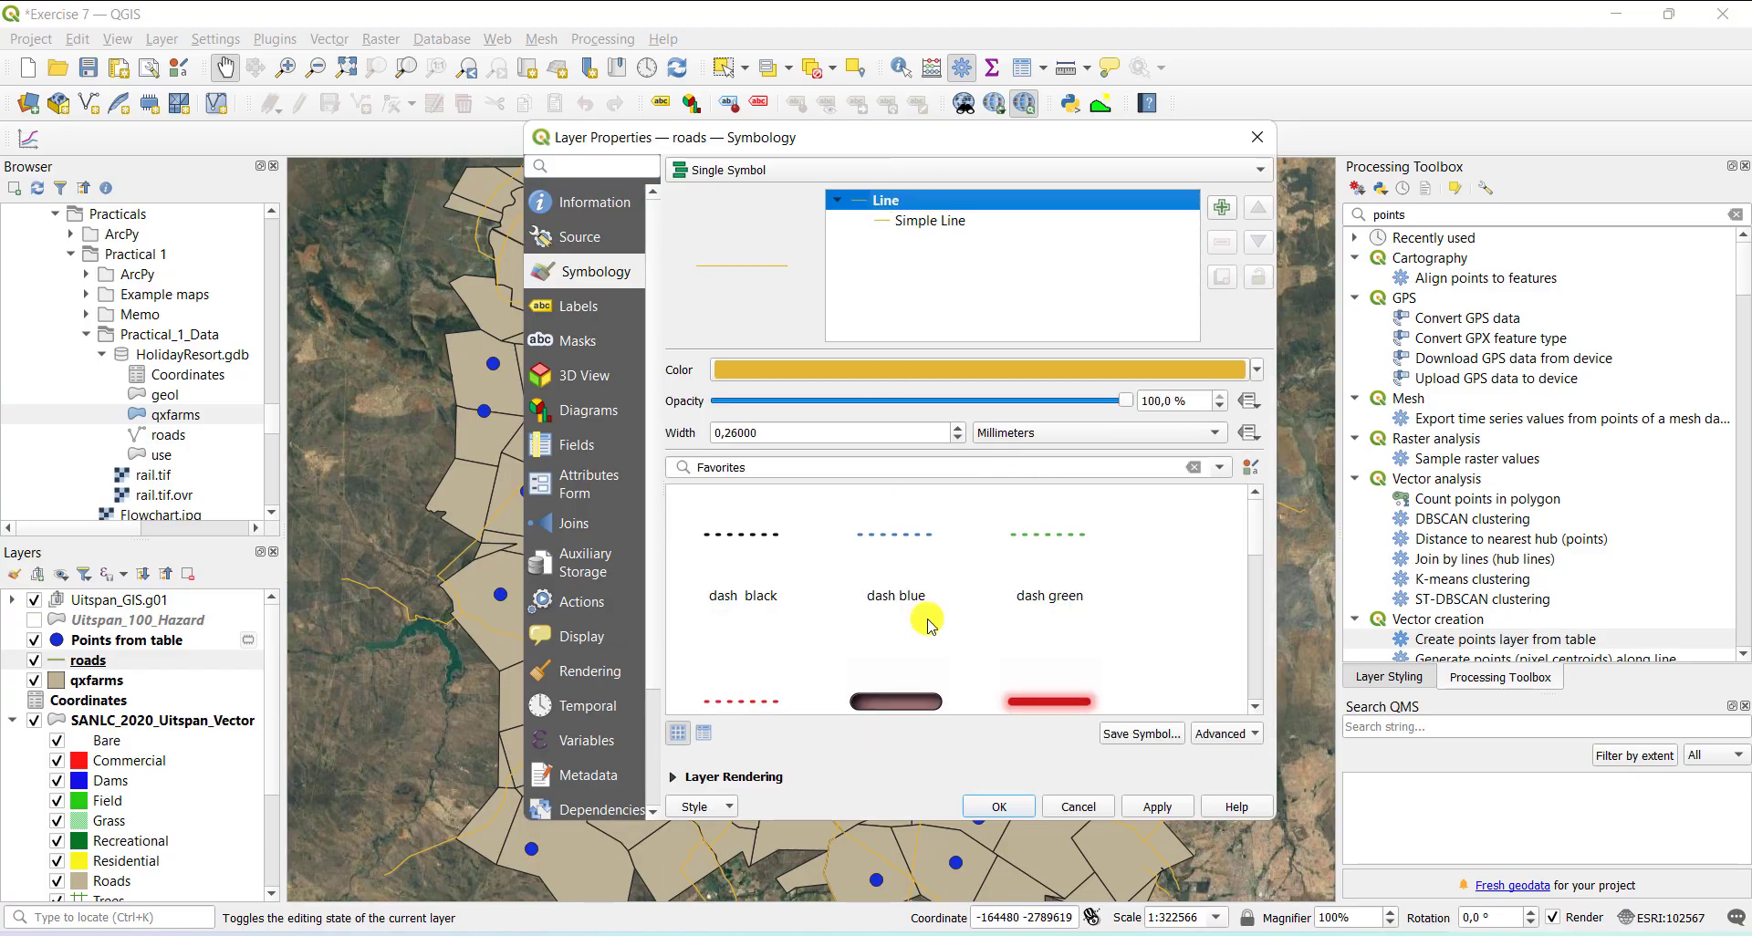
scroll(929, 625, "down", 1)
left_click(780, 605)
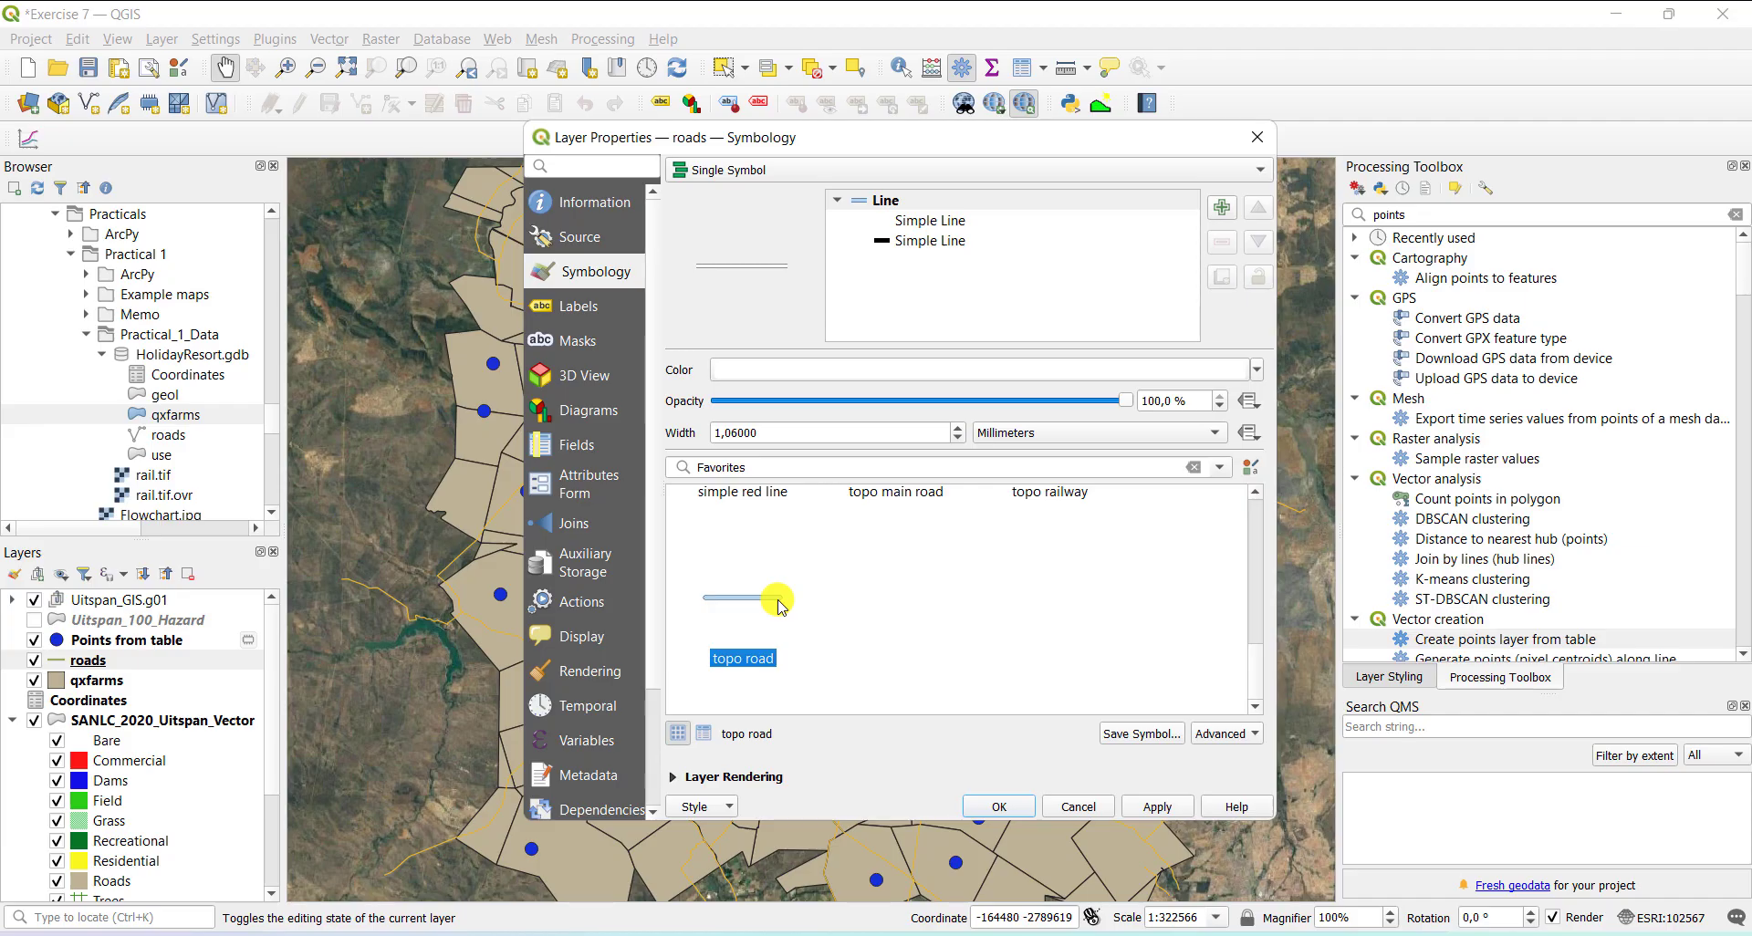
left_click(1000, 807)
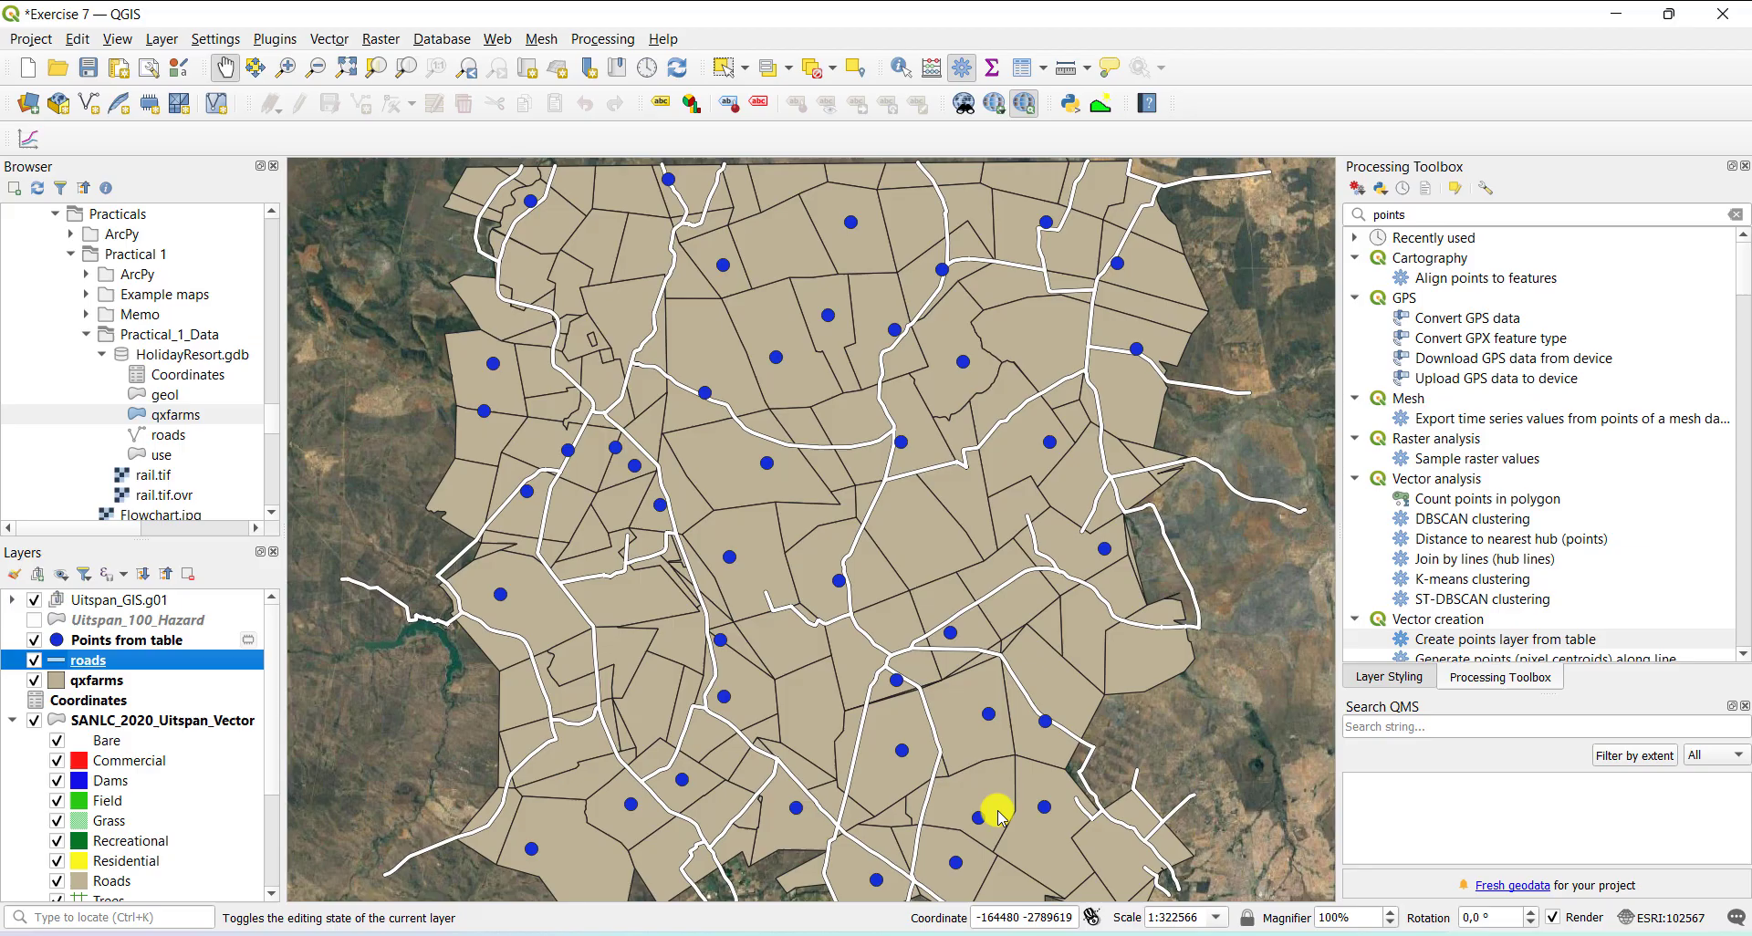
- Give the qxfarms layer the 'outline blue' outline-only favourite symbol
left_click(62, 687)
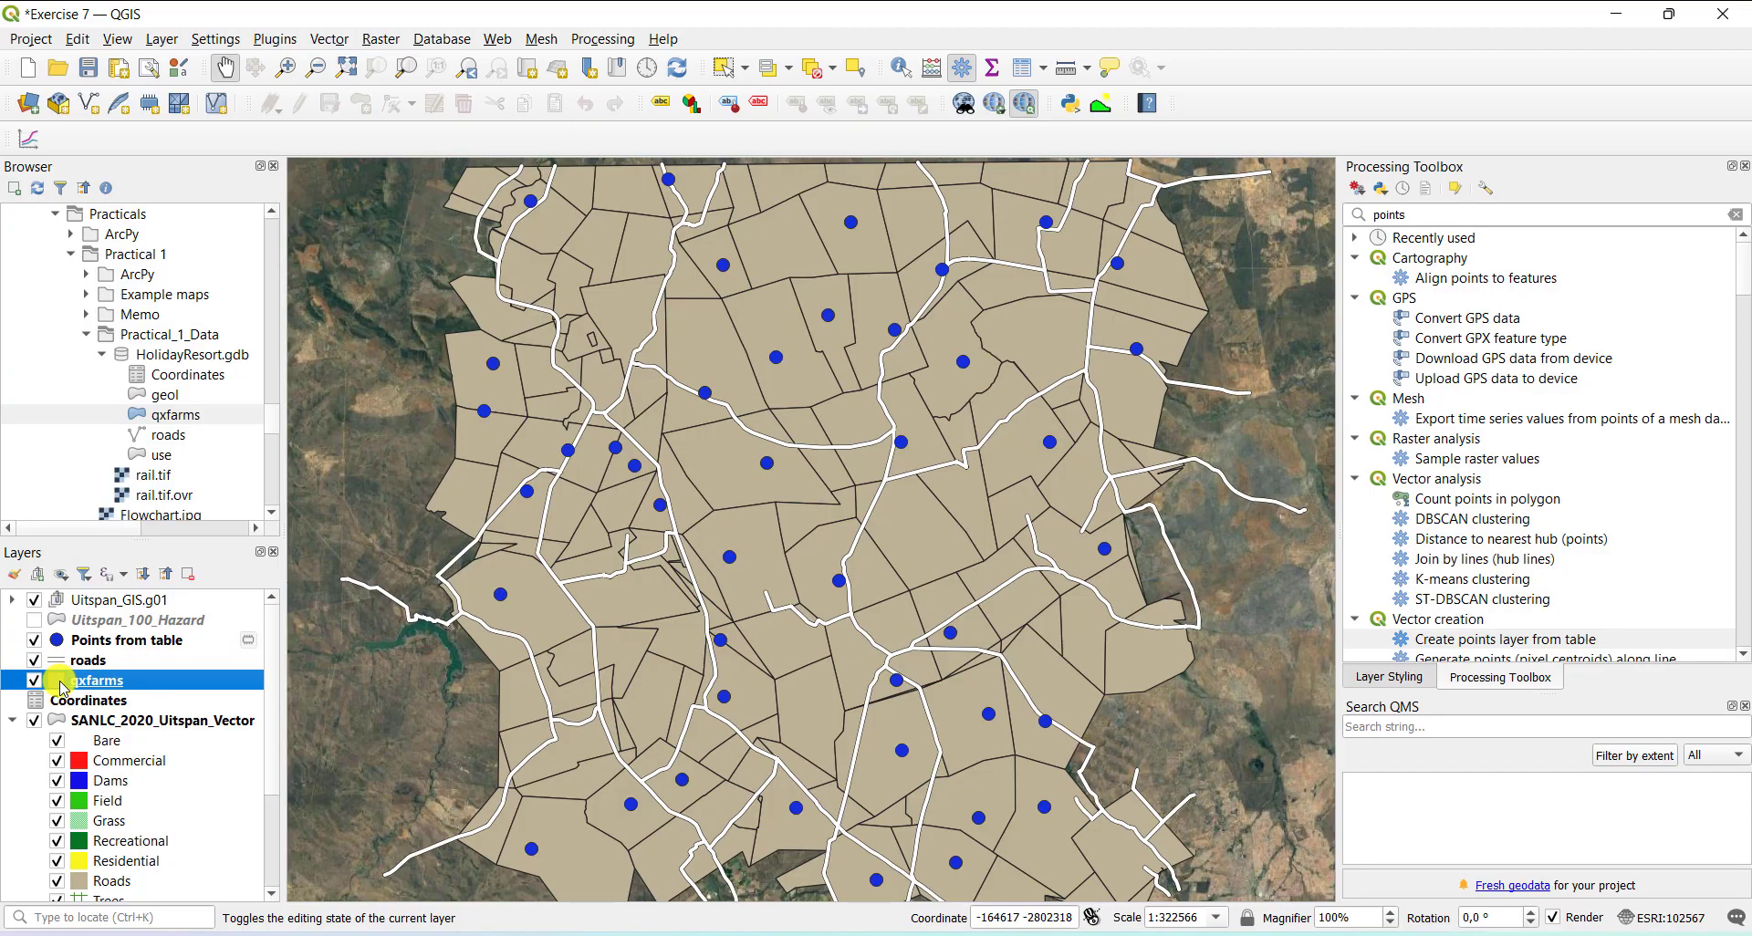
double_click(62, 687)
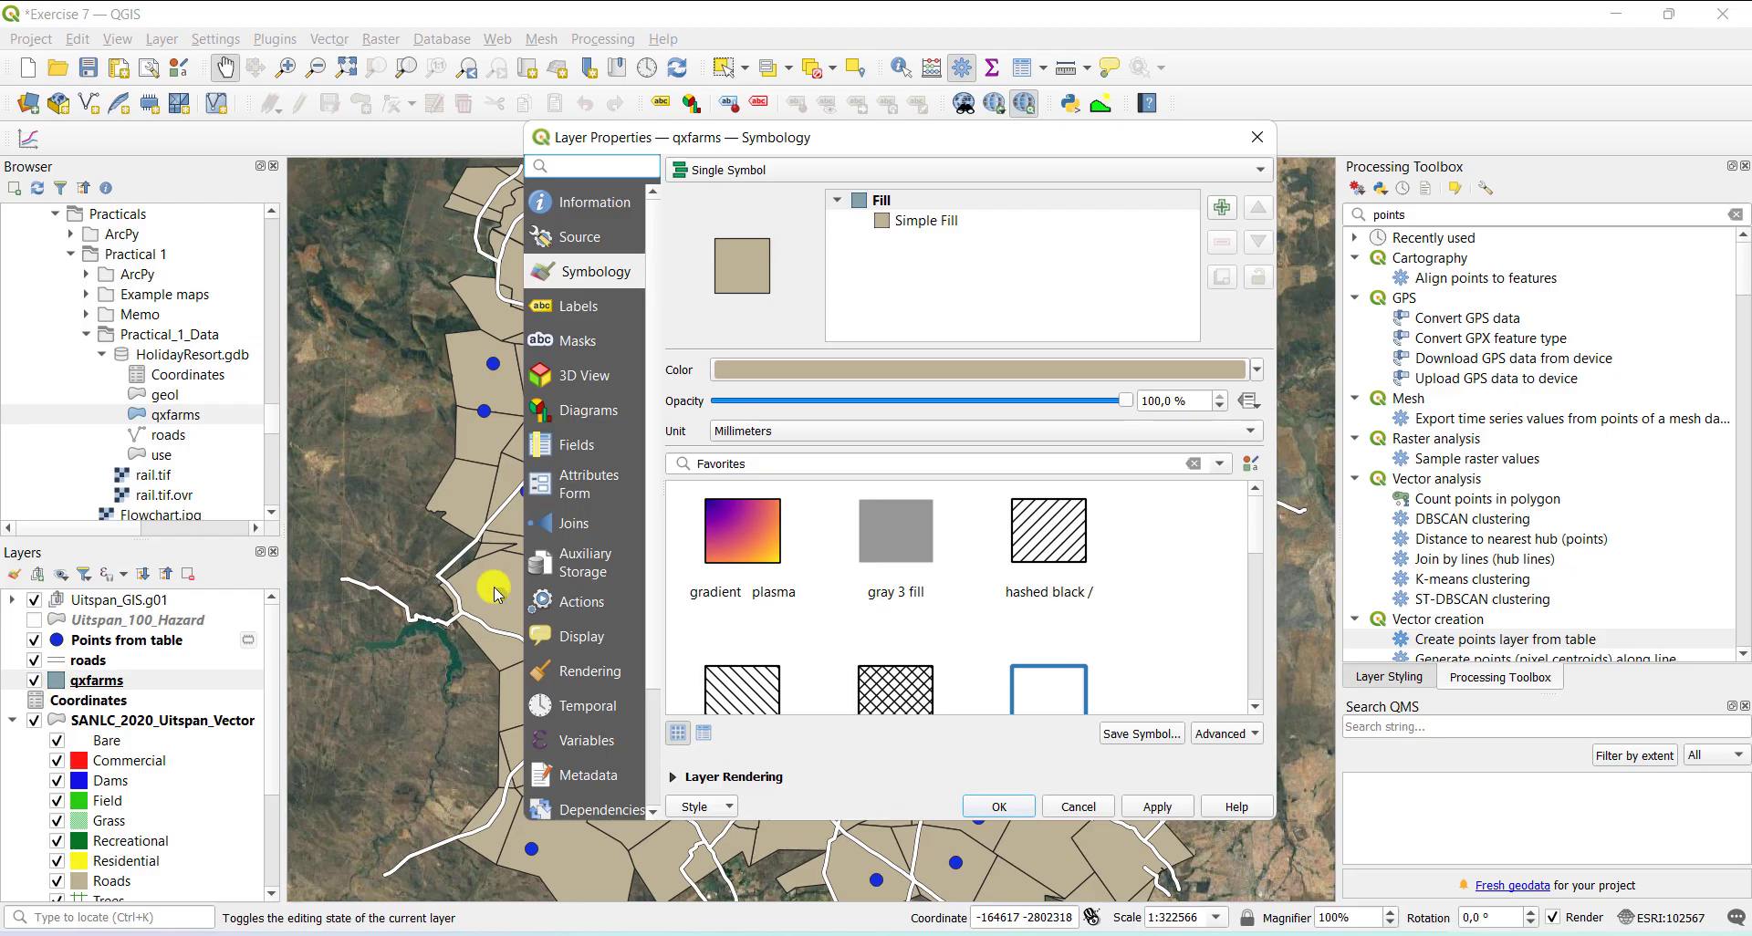
scroll(1007, 611, "down", 5)
scroll(1008, 611, "down", 2)
scroll(1007, 611, "up", 3)
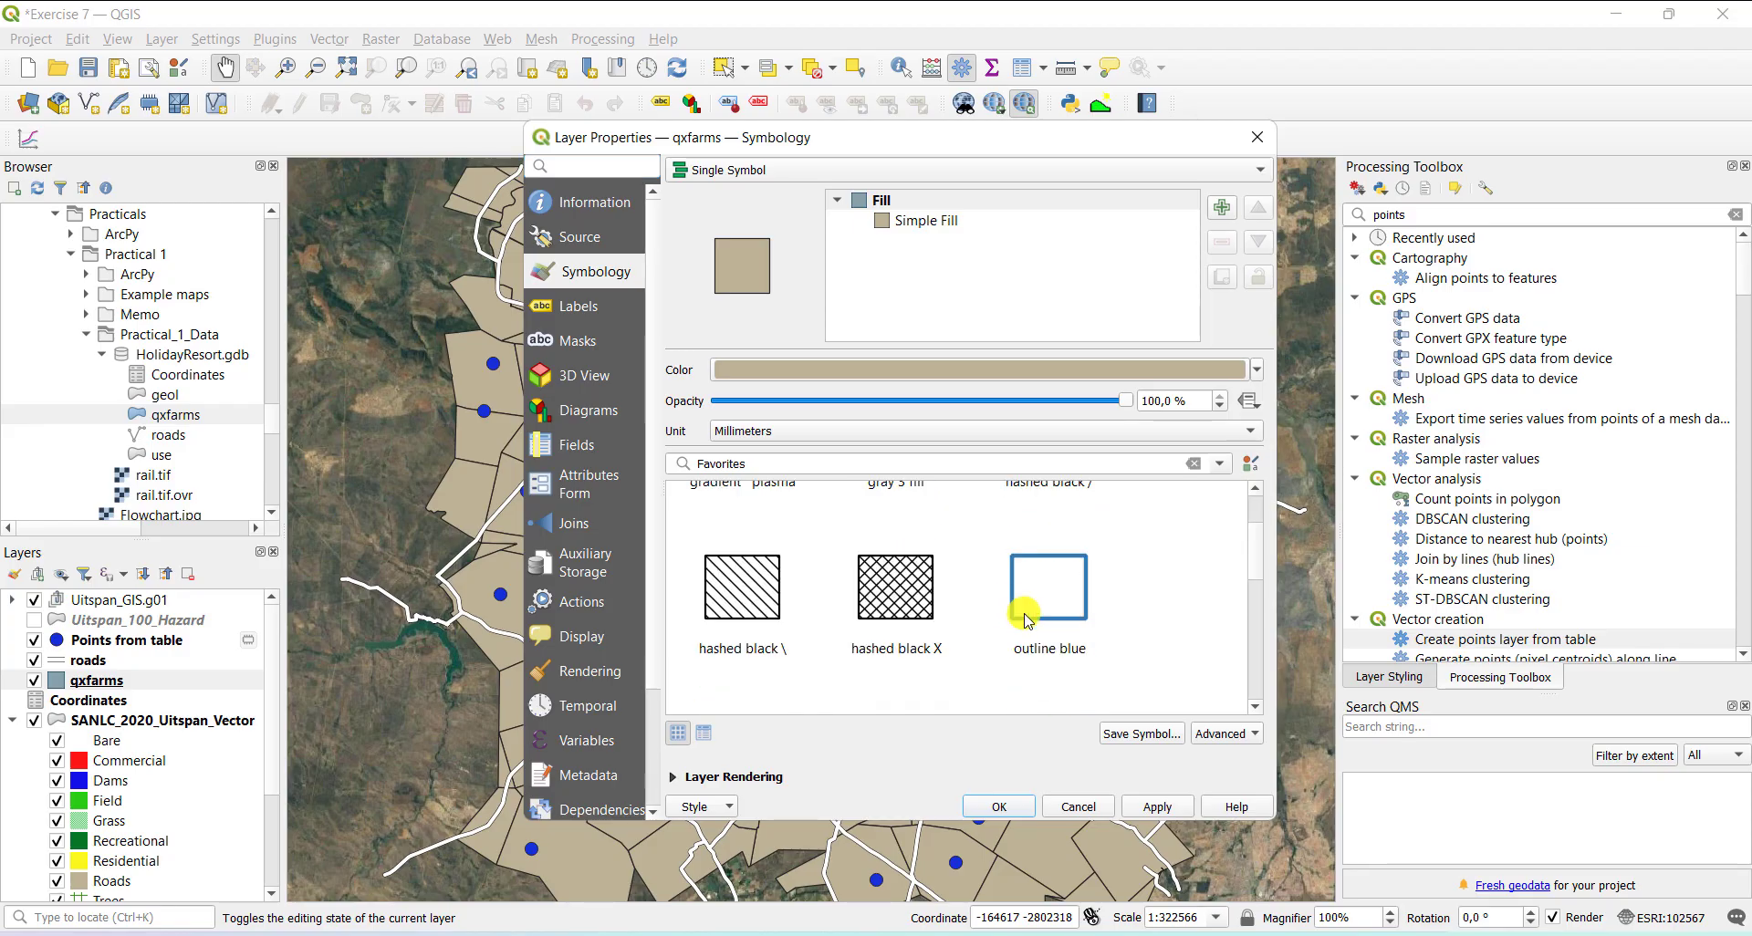
left_click(1026, 619)
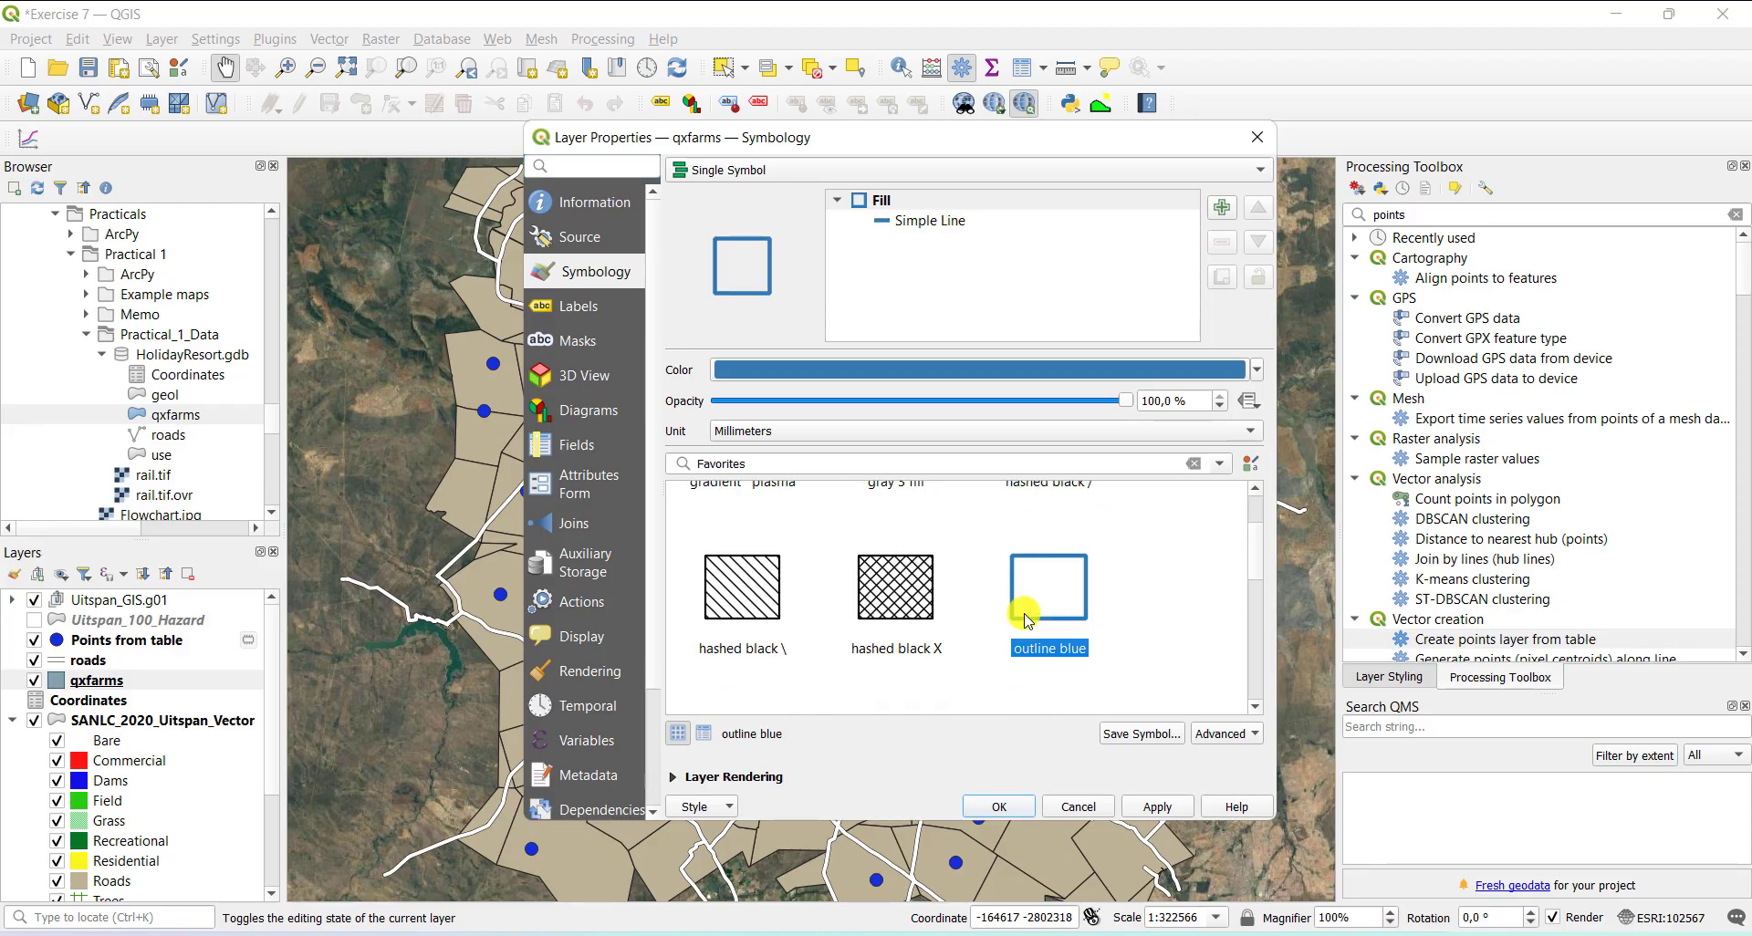
- Recolour the farm outline to black and apply it to the map
left_click(927, 372)
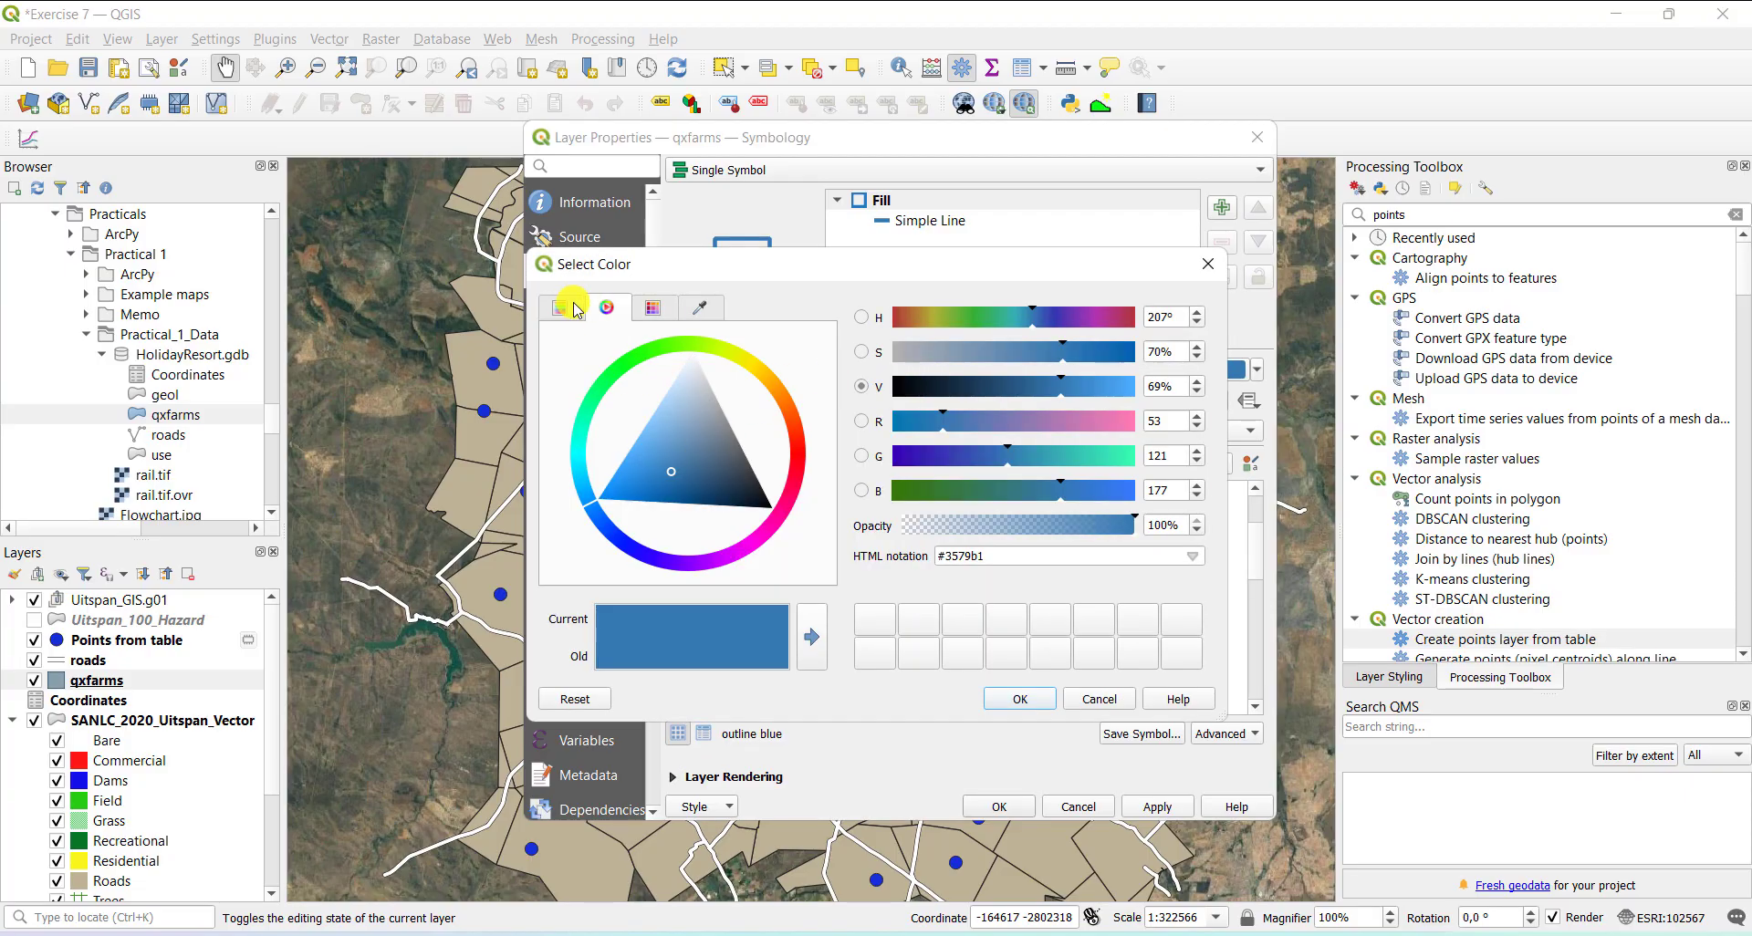
left_click(765, 500)
left_click(1034, 710)
scroll(874, 533, "up", 2)
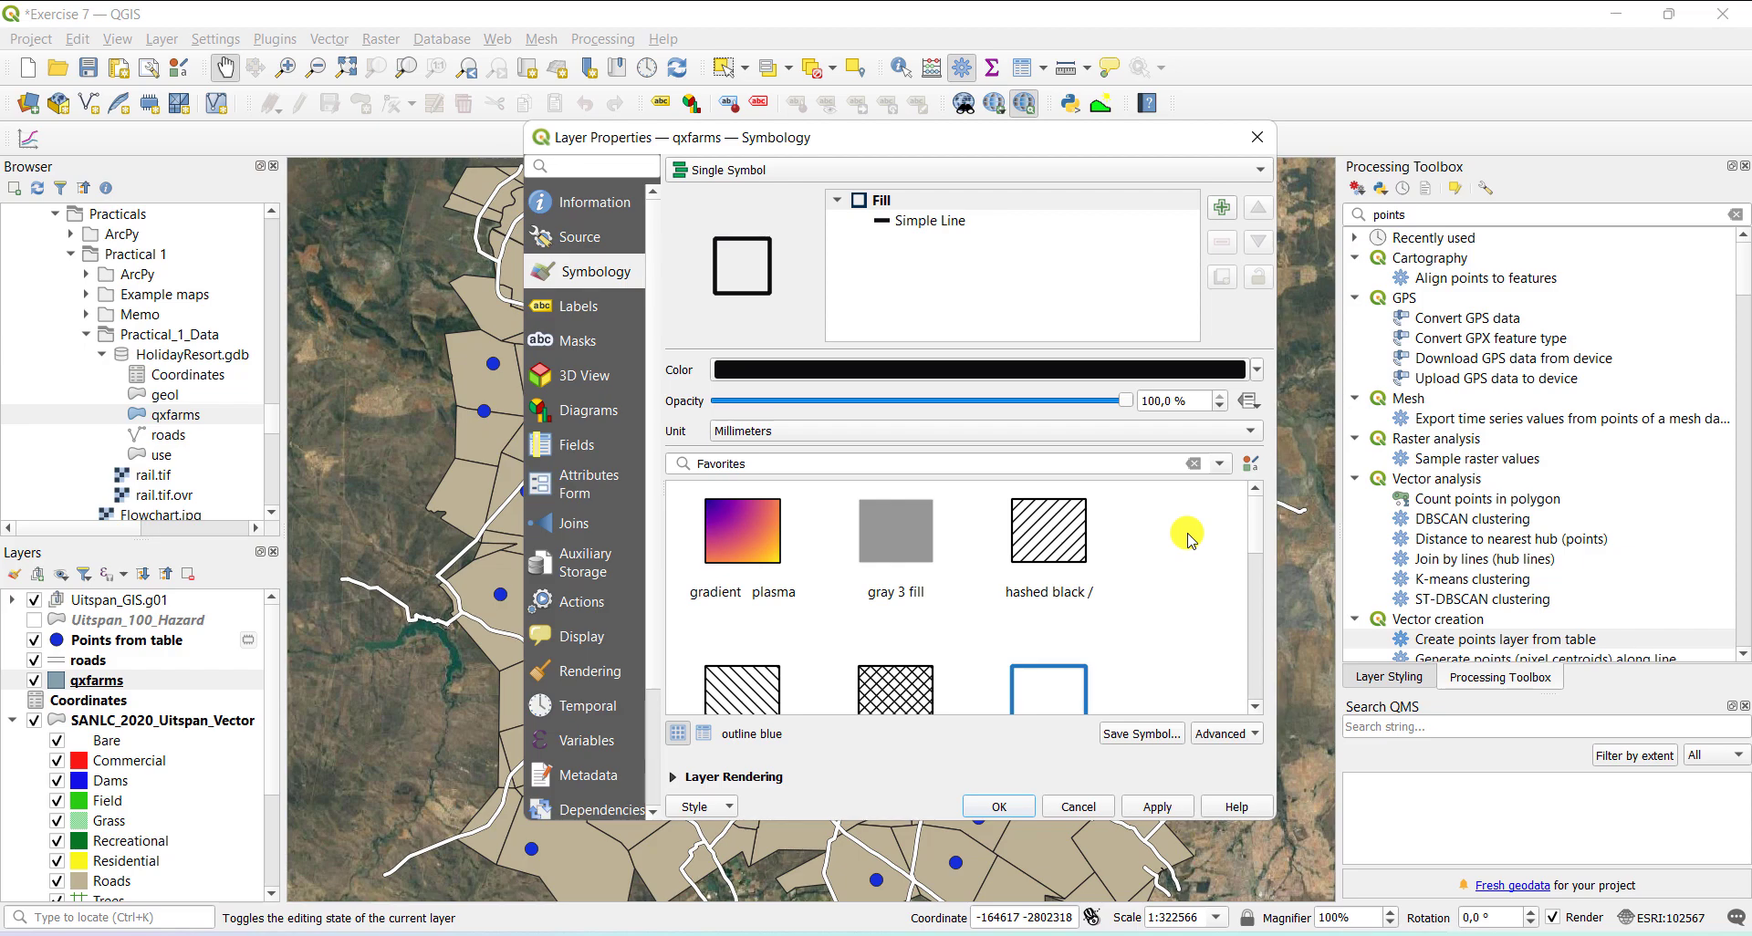
left_click(1157, 808)
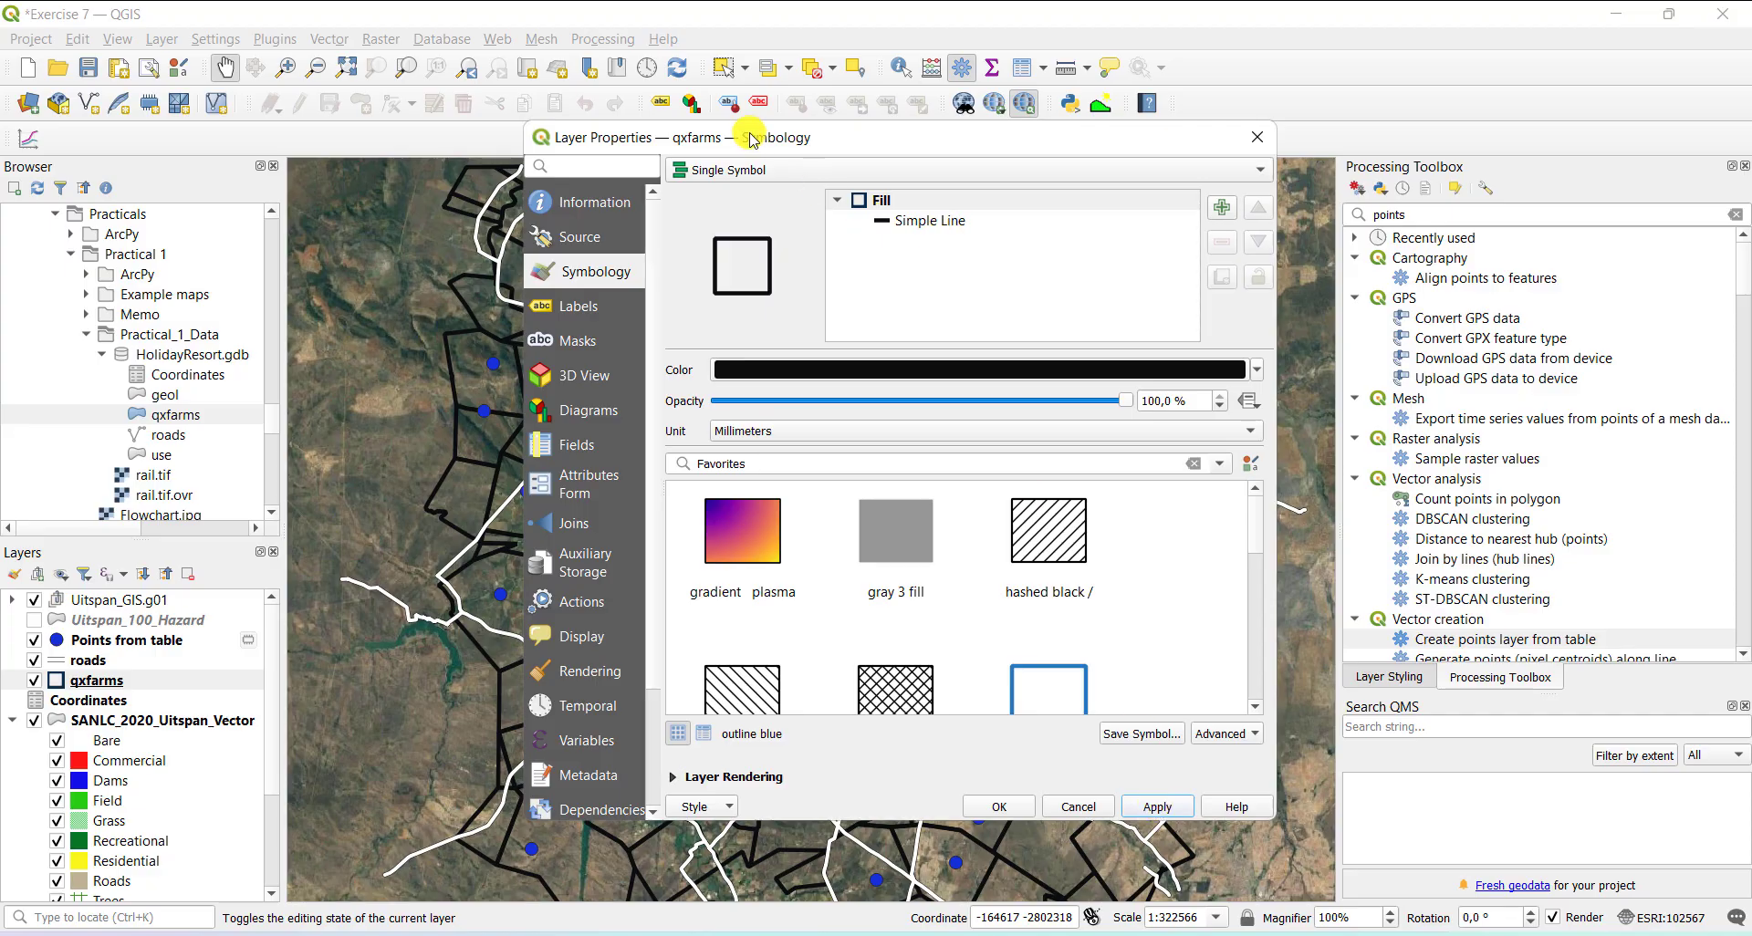
- Set the qxfarms outline stroke width to Hairline, keeping a Solid Line stroke style
mouse_move(750, 139)
left_mouse_down()
mouse_move(1287, 187)
mouse_move(739, 184)
left_mouse_up()
left_click(903, 270)
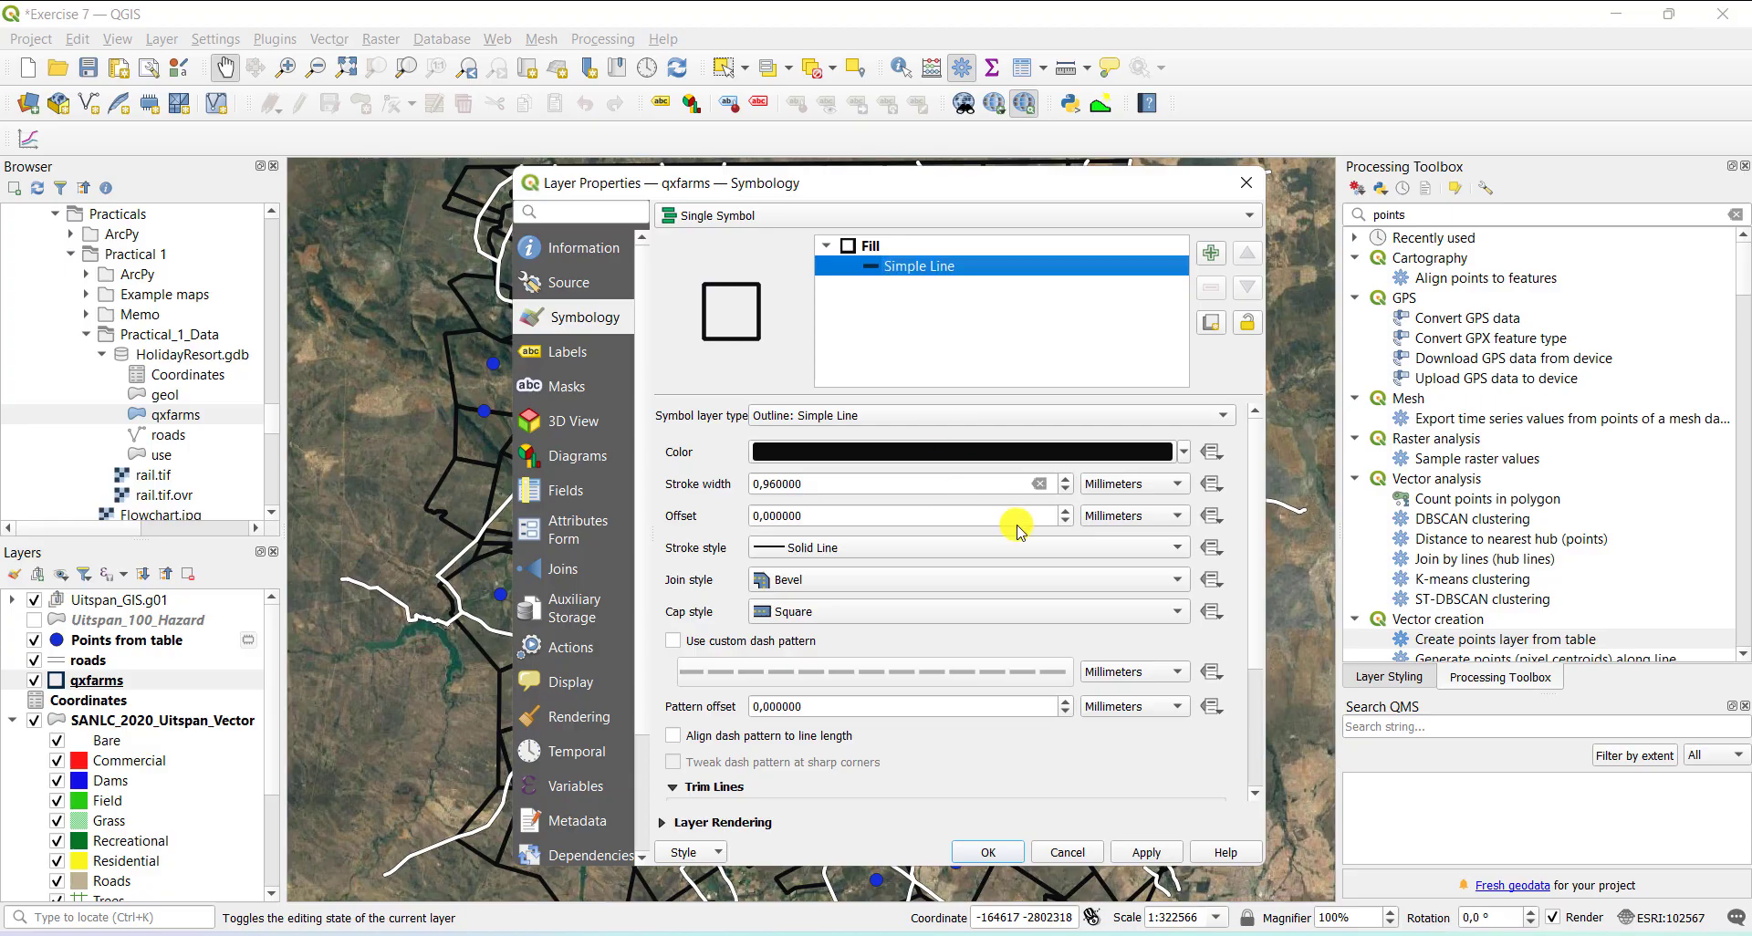
left_click(1072, 493)
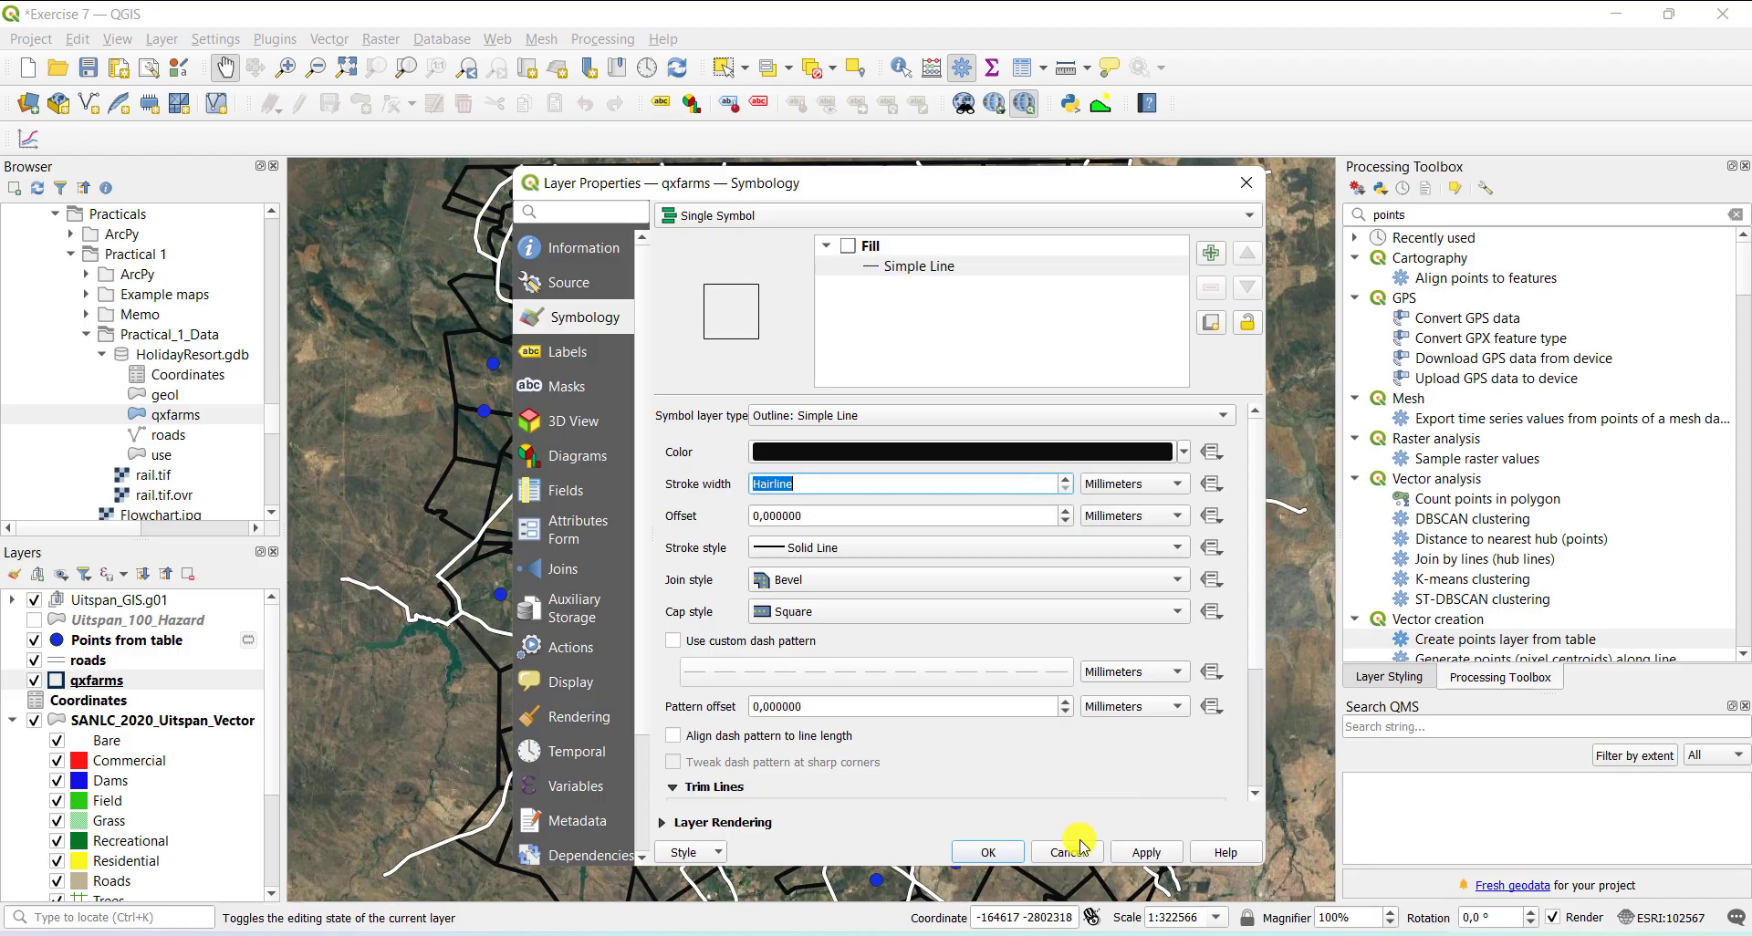
left_click(1131, 852)
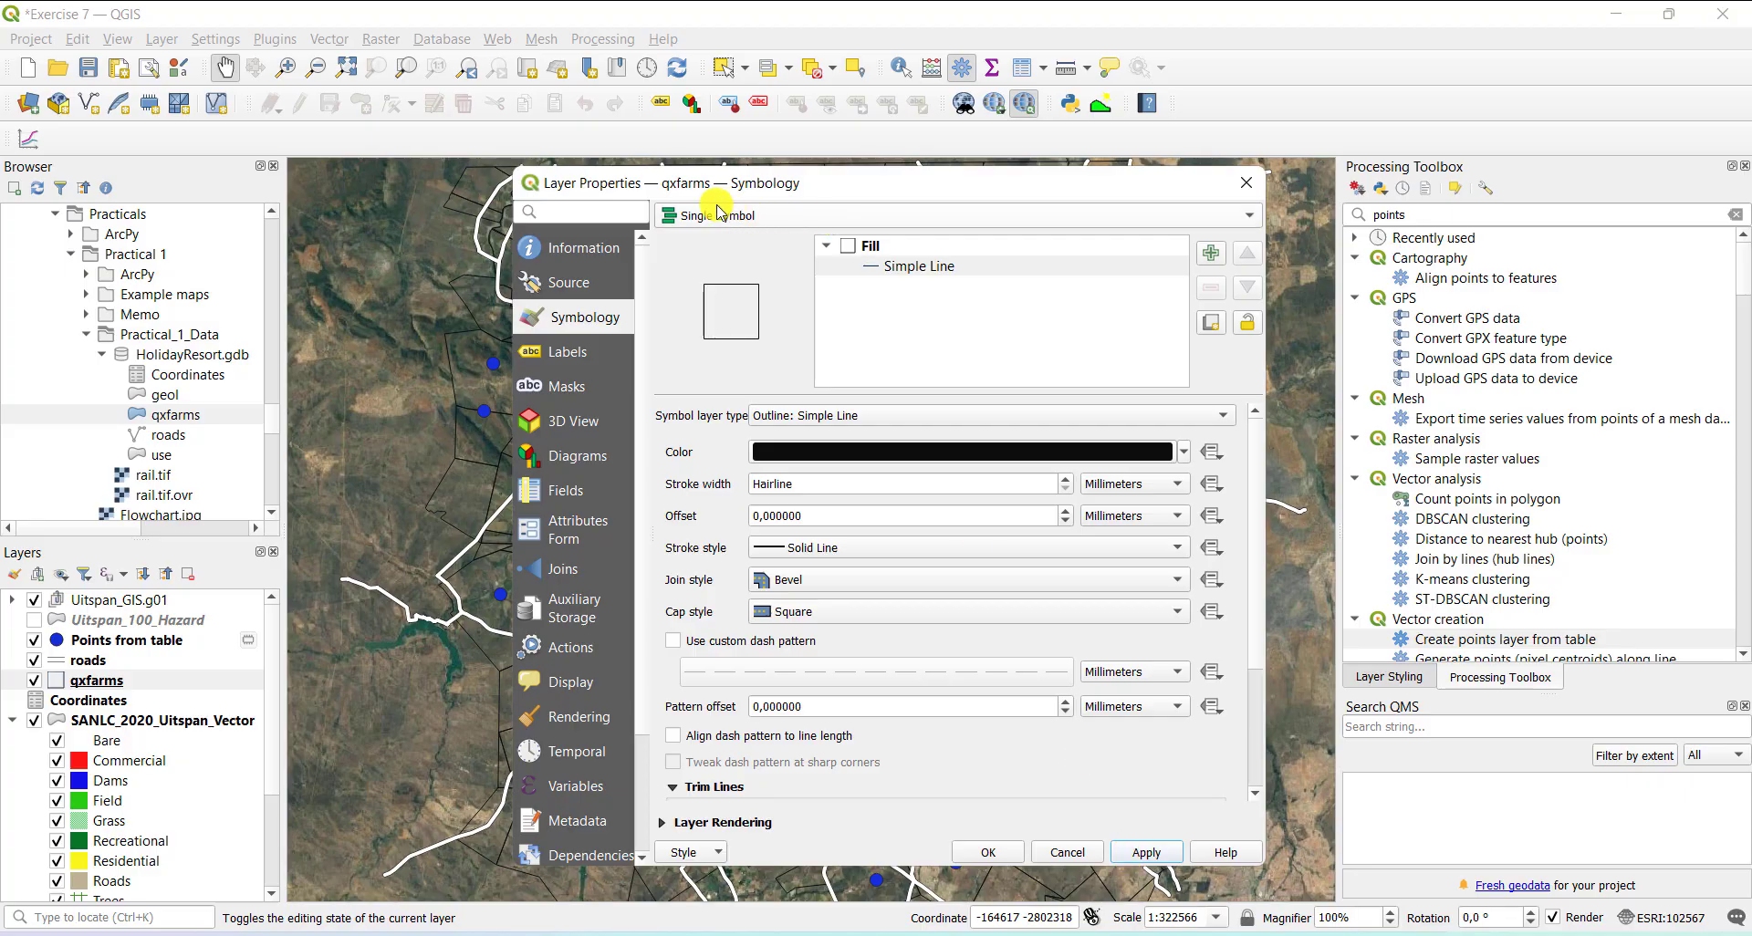
mouse_move(712, 201)
left_mouse_down()
mouse_move(1417, 243)
mouse_move(710, 169)
left_mouse_up()
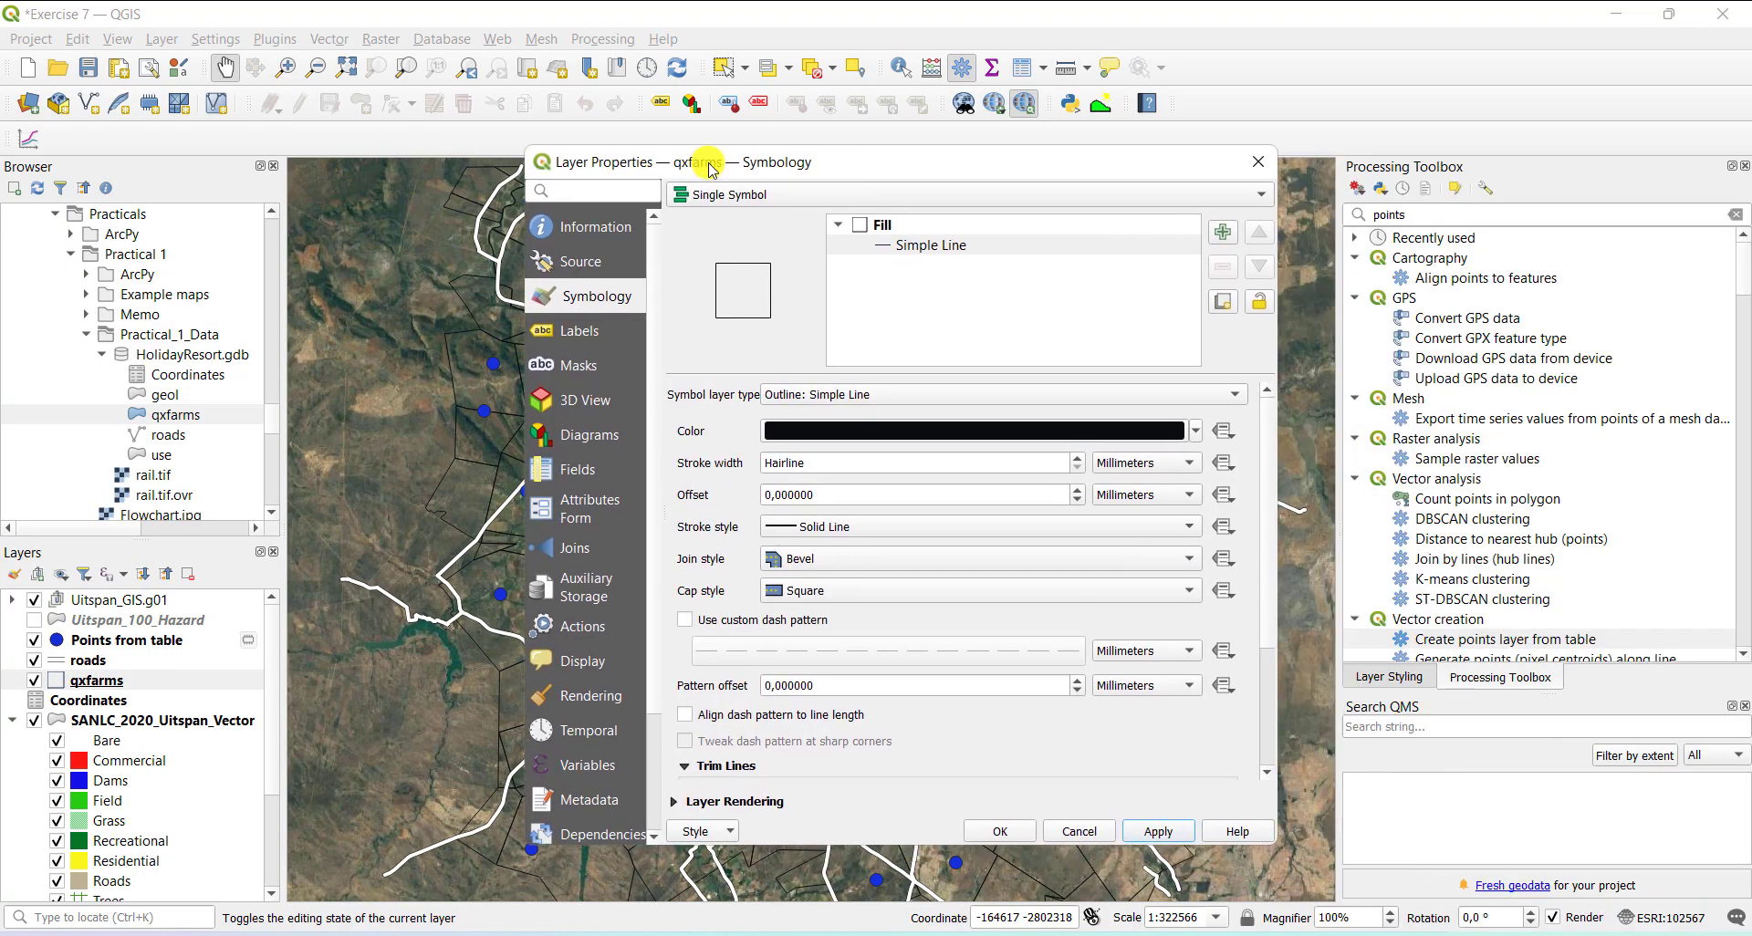
left_click(826, 528)
left_click(825, 528)
left_click(1003, 828)
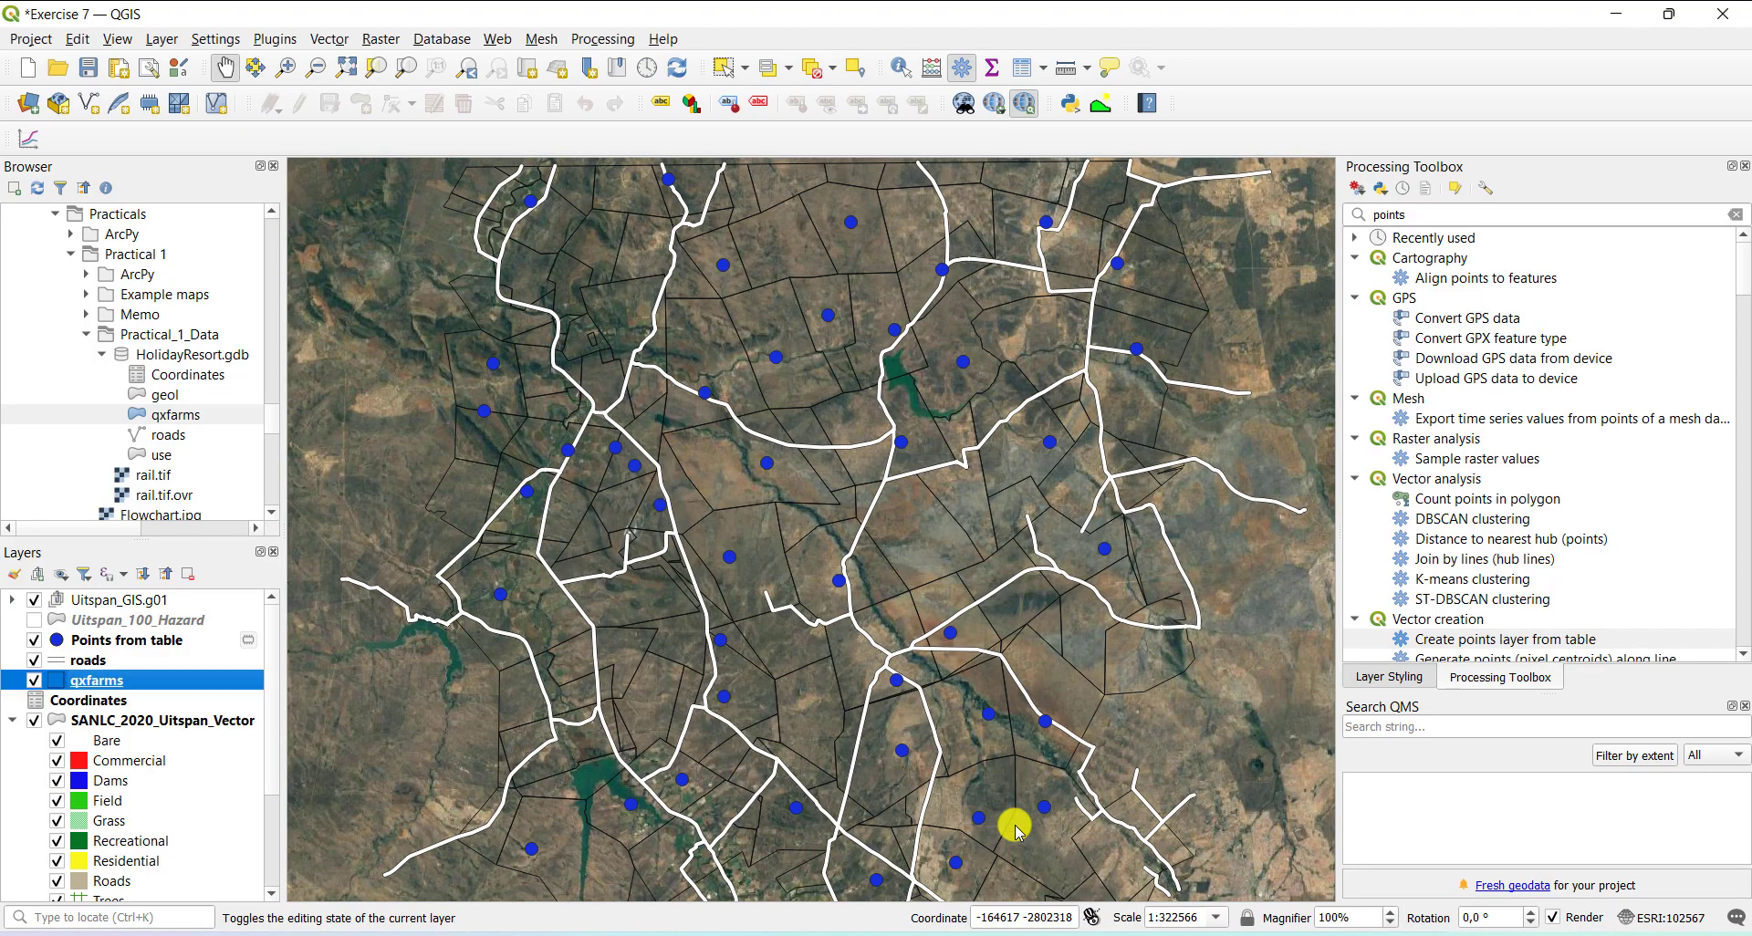